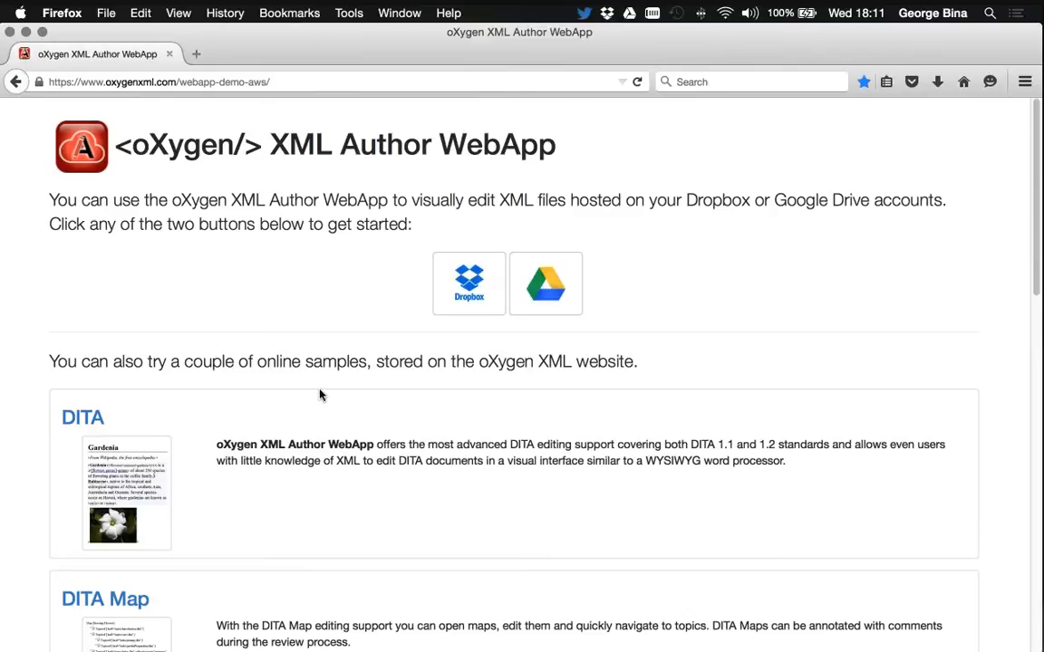
Look through the online sample documents offered on the demo page, including DITA, DITA Map, DocBook and Form Controls
scroll(318, 393, down, 3)
scroll(133, 440, down, 15)
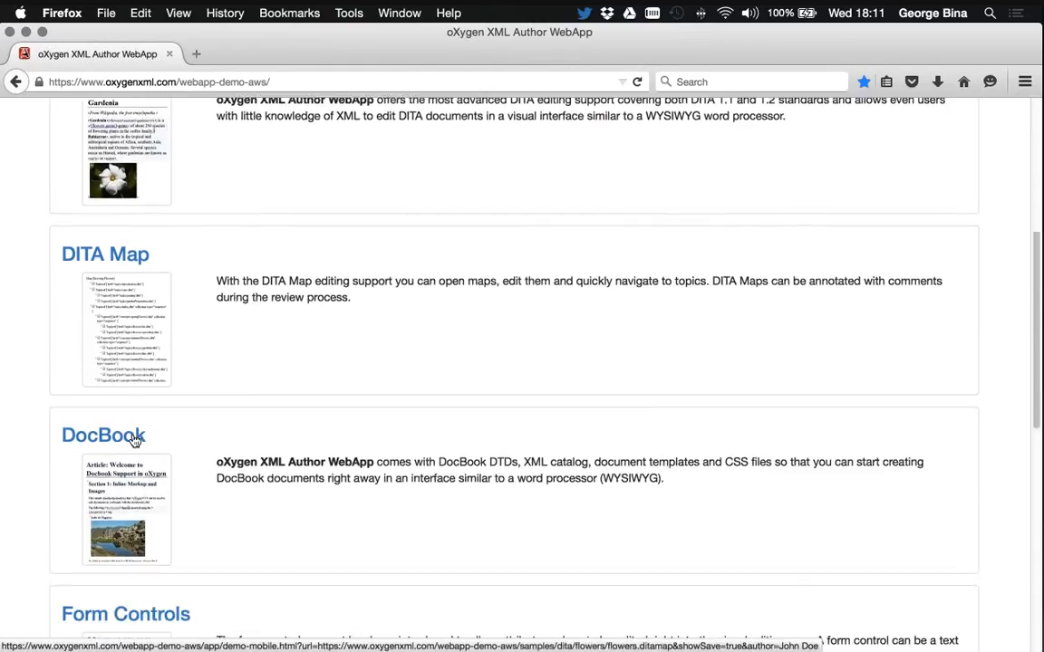
scroll(133, 438, down, 2)
scroll(134, 437, up, 20)
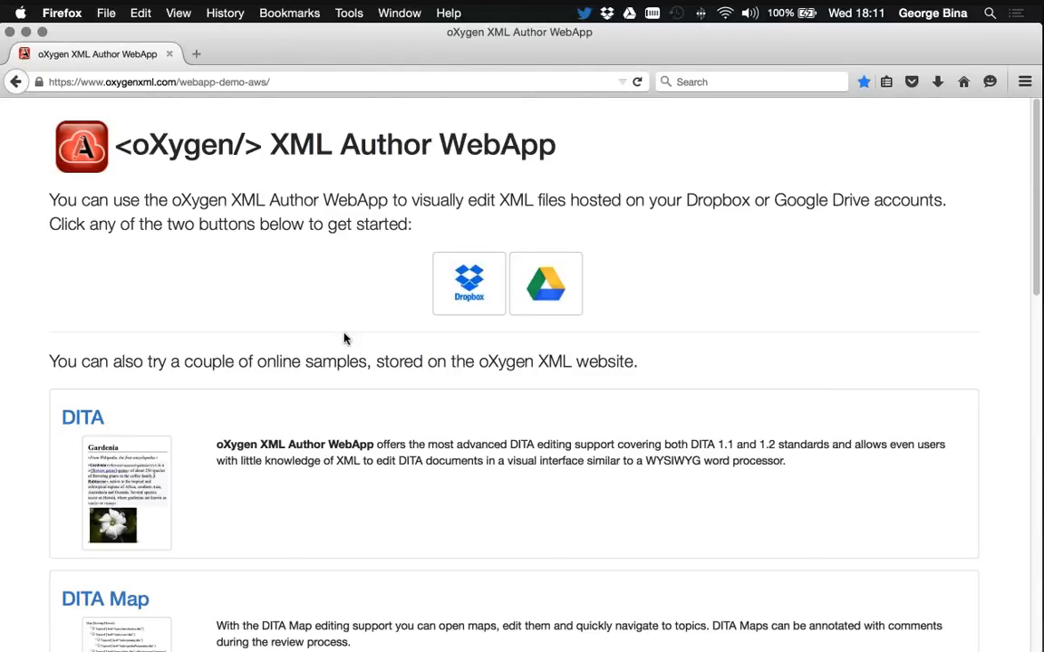
Switch to the presentation and advance to the "Main interface components" slide
key(super+Tab)
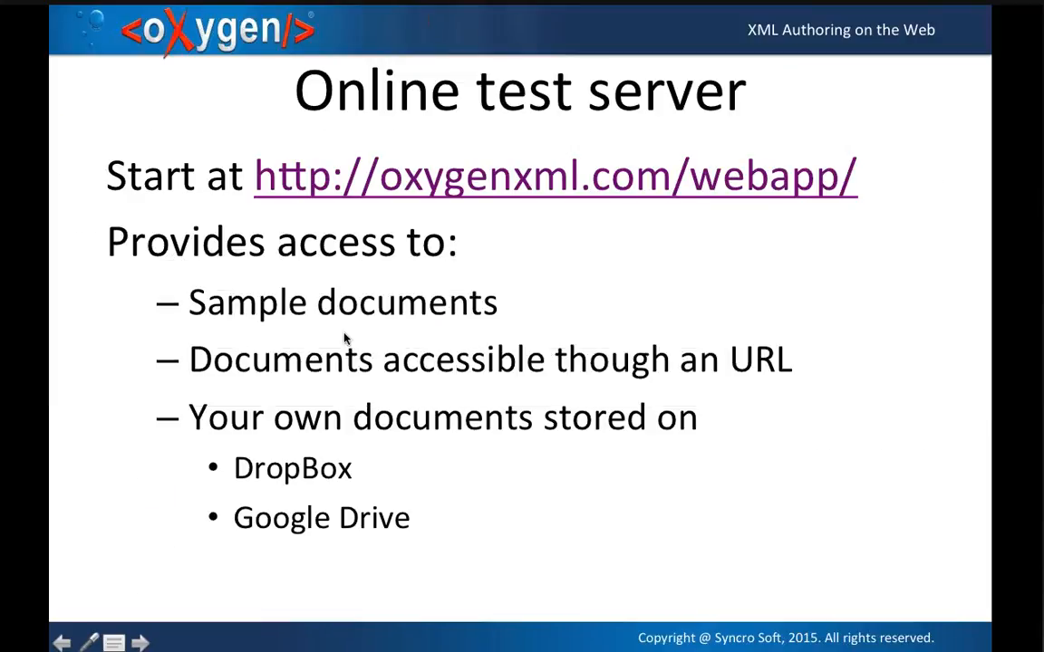
key(Right)
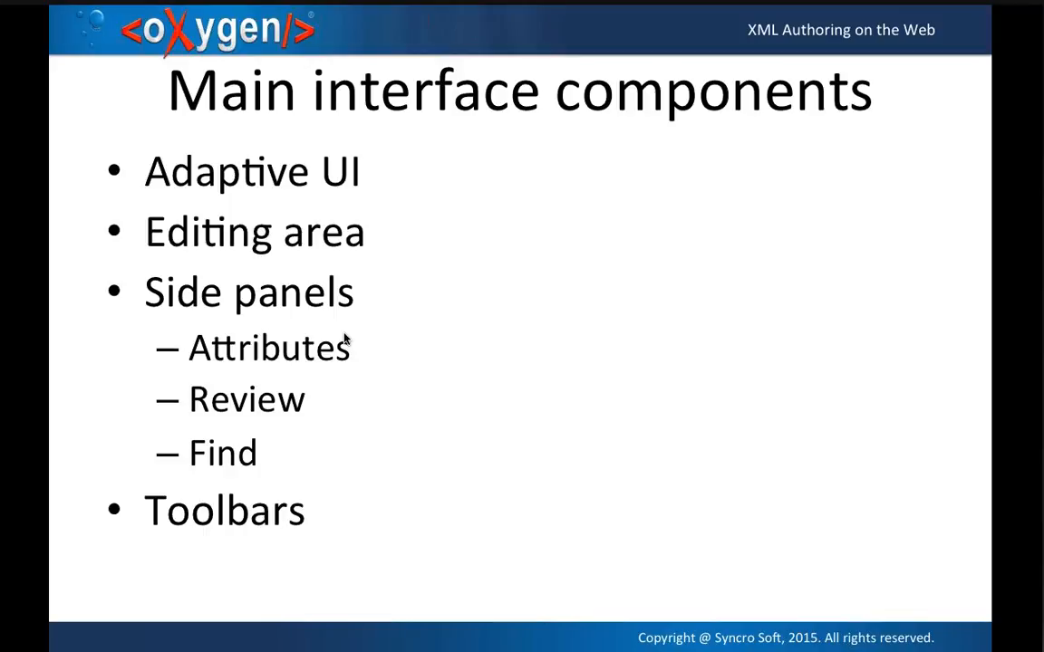
Switch back to Firefox and open the DITA sample document
key(super+Tab)
click(83, 418)
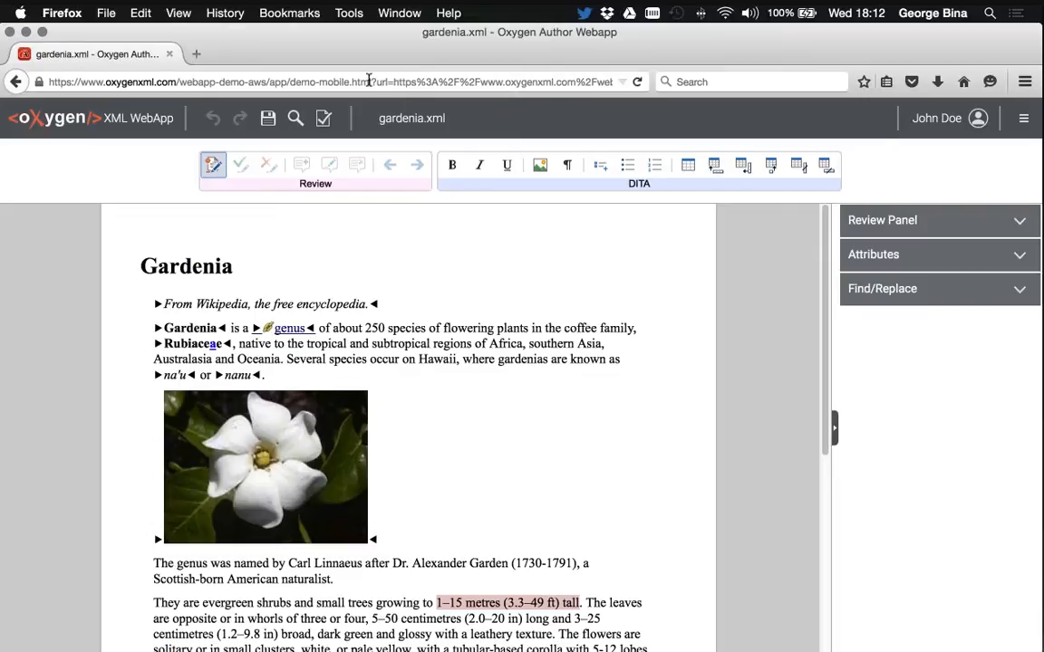
Examine the document's page address, highlighting its base part, the url parameter, the ditamap parameter and the flowers.ditamap file name
drag(371, 81, 41, 77)
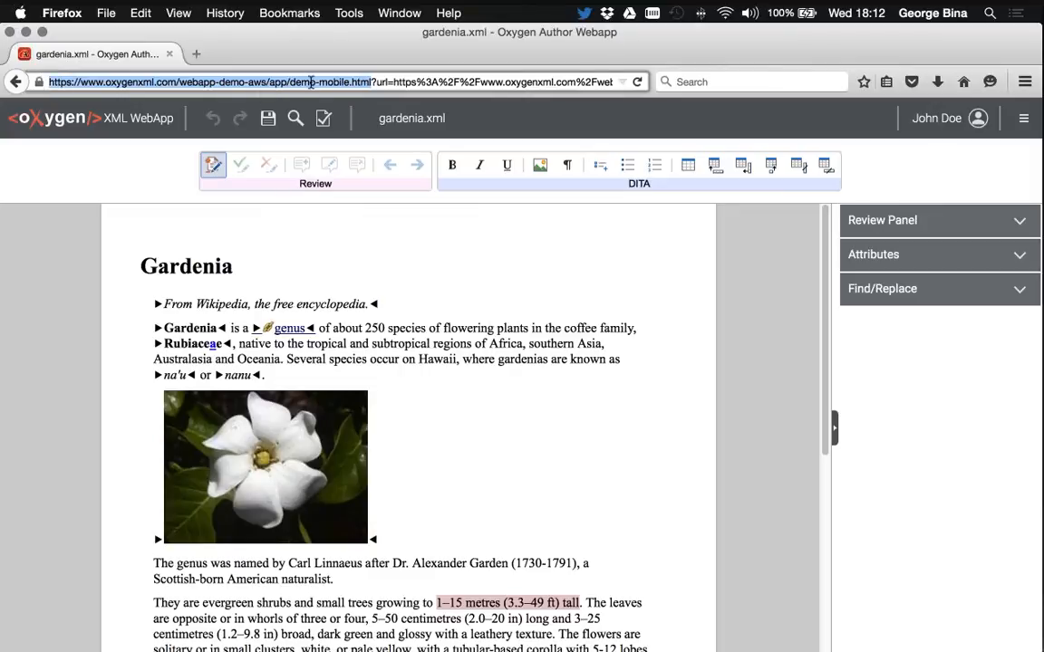
click(377, 82)
drag(376, 81, 521, 81)
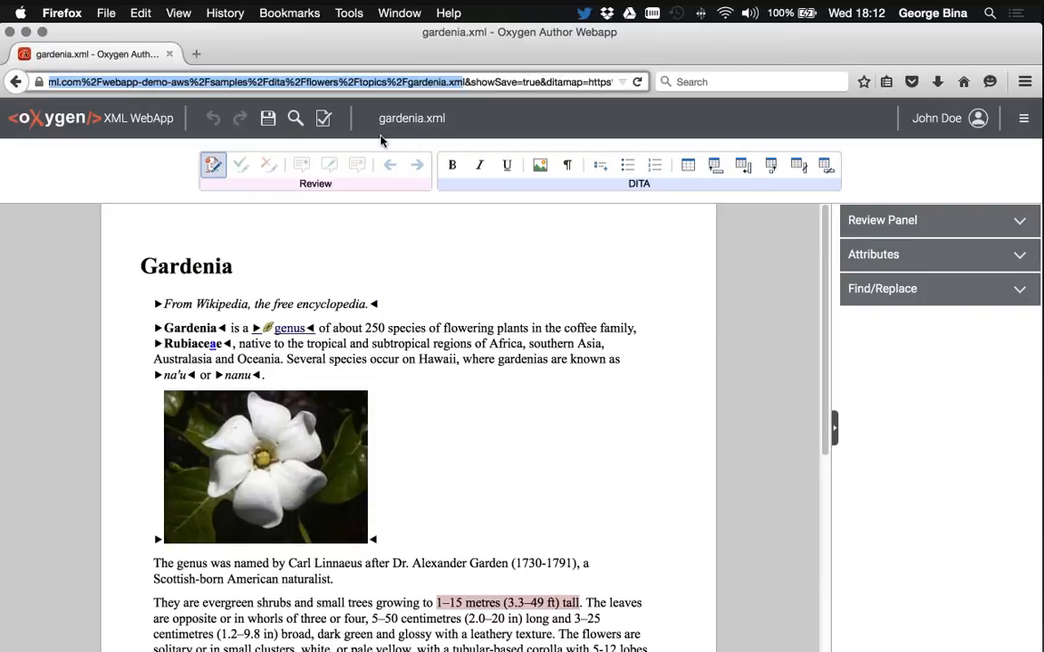
scroll(494, 80, right, 2)
drag(451, 82, 489, 81)
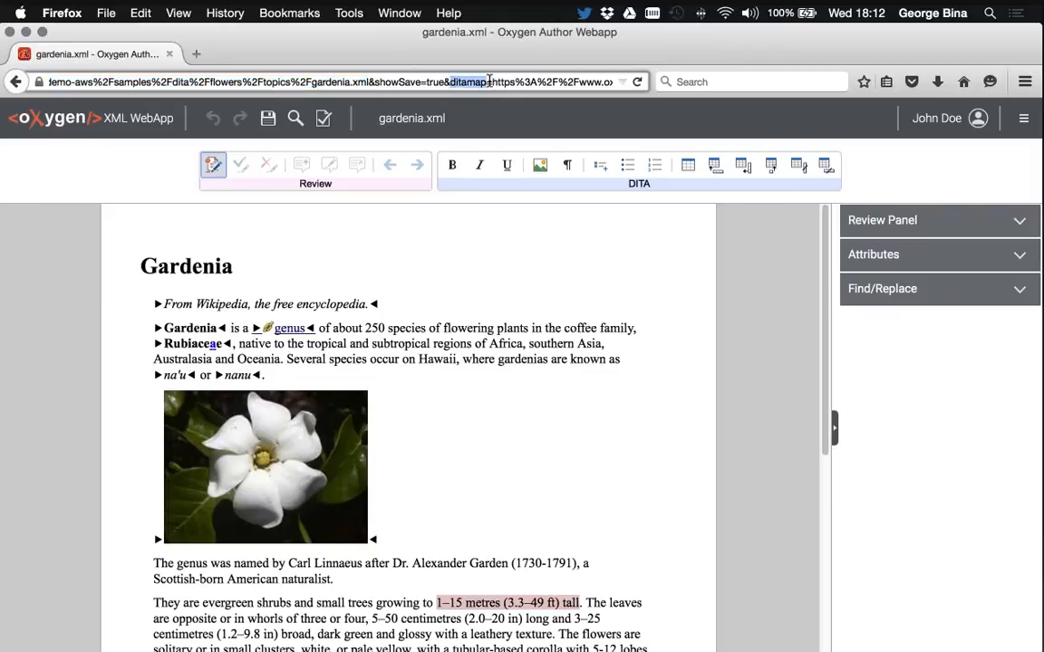
scroll(510, 82, right, 5)
scroll(510, 82, right, 4)
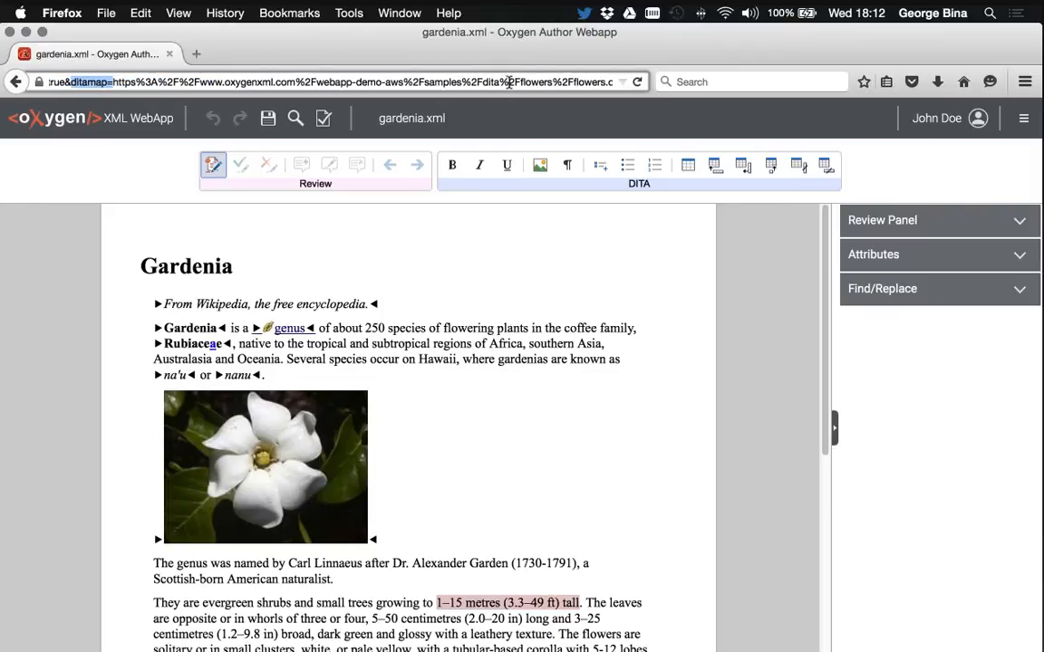
drag(545, 82, 475, 82)
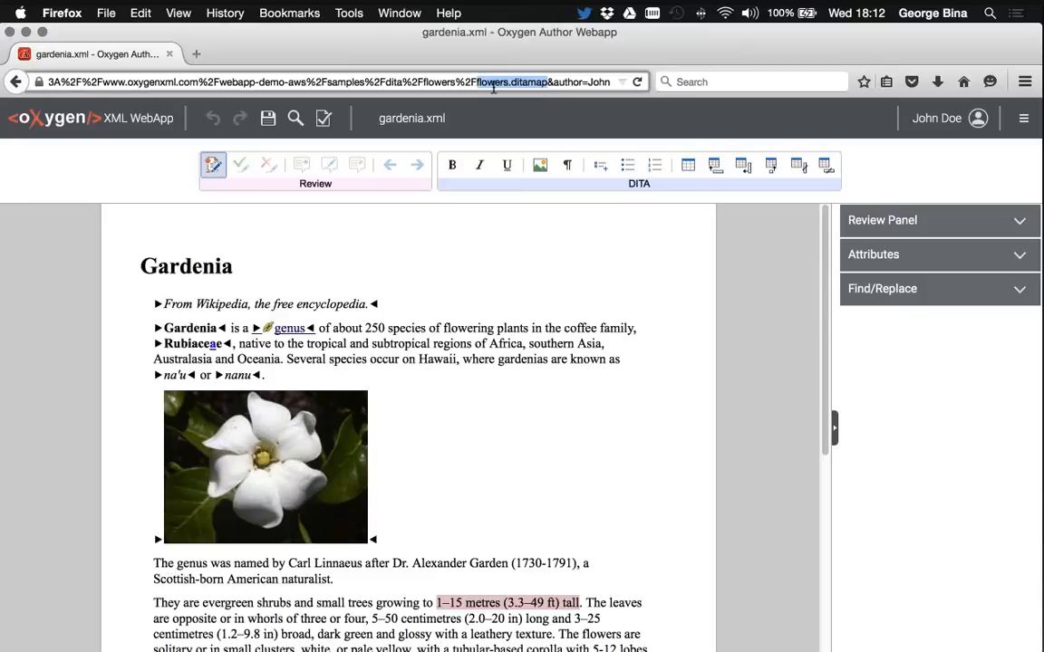
Replace the author parameter's value in the page address with another first name and reload the document
scroll(531, 82, right, 1)
drag(571, 82, 617, 84)
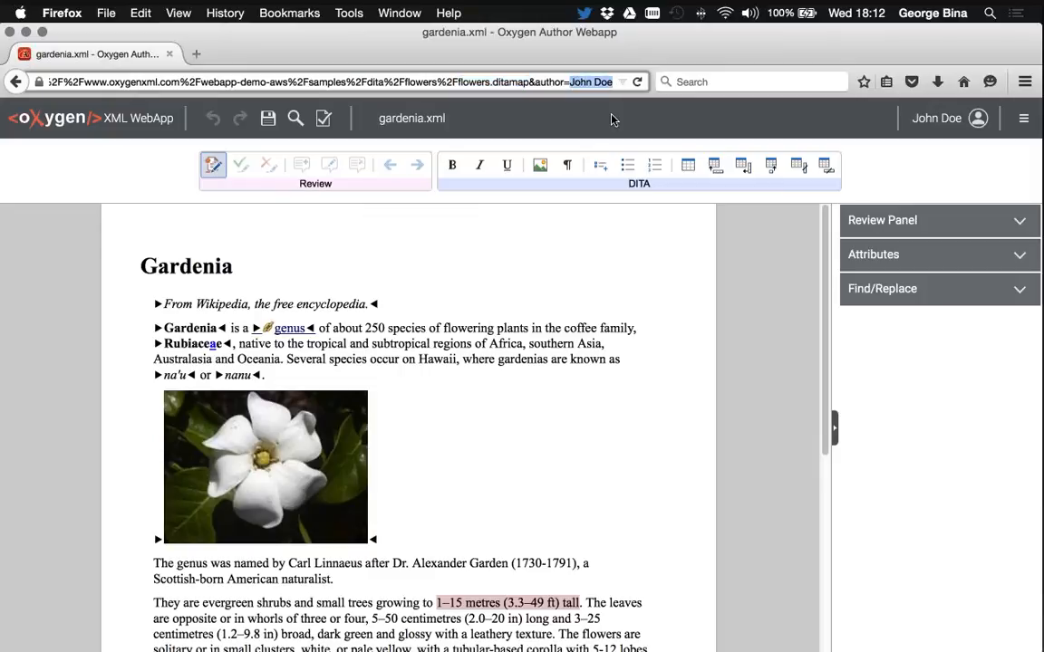
text(George)
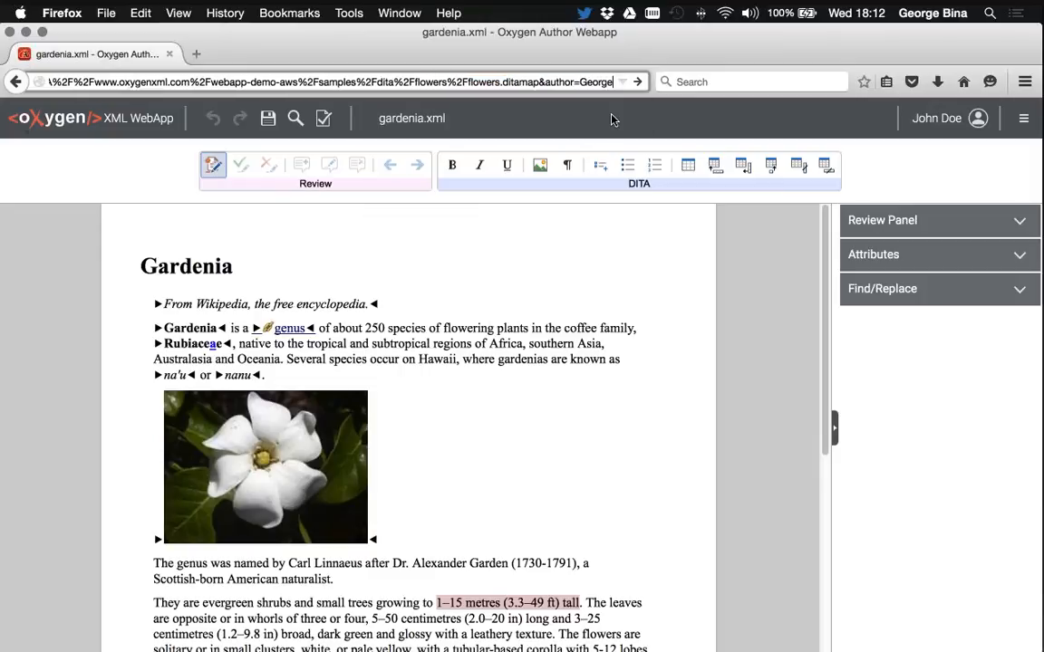
key(Return)
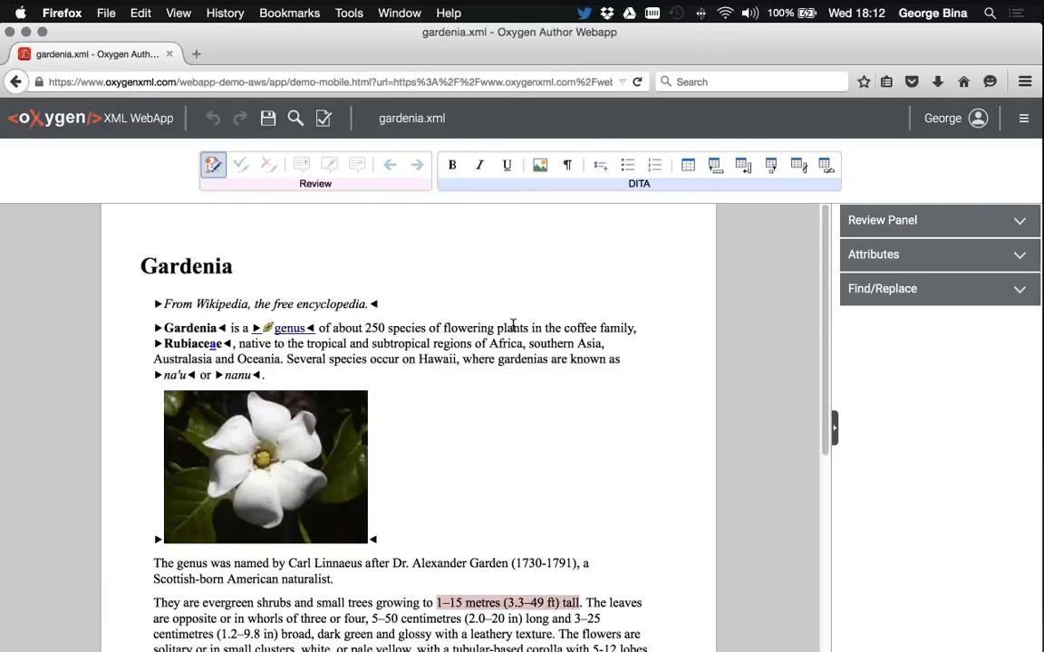
click(217, 169)
scroll(360, 83, right, 3)
scroll(367, 85, right, 3)
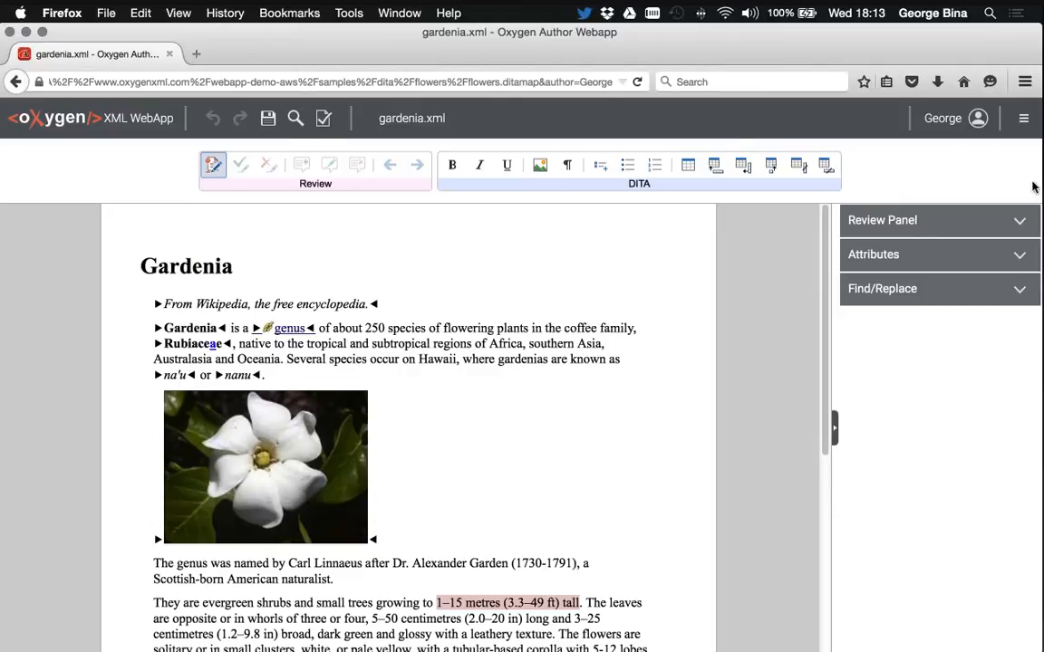
Narrow the browser window in stages to less than half the screen width to examine how the editor layout adapts
drag(1038, 152, 680, 164)
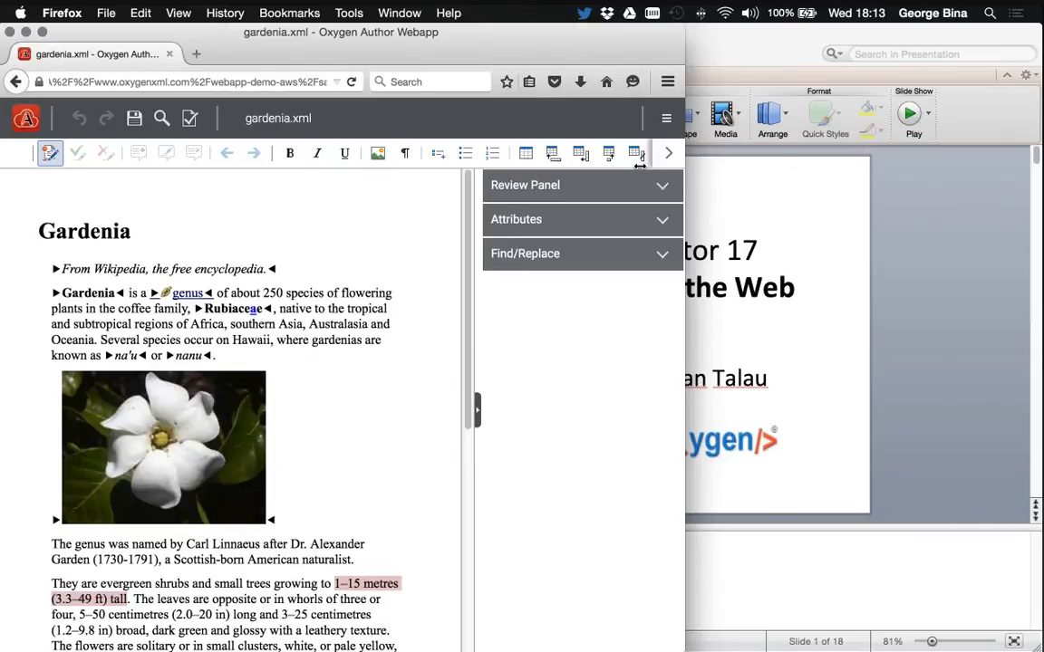
drag(639, 166, 514, 166)
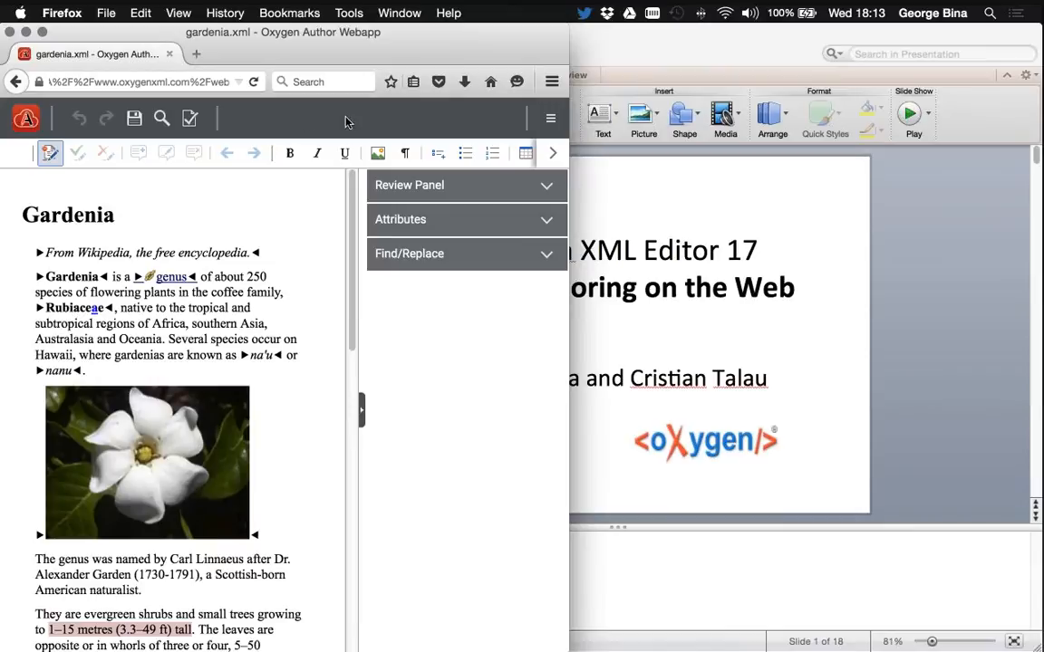
drag(538, 172, 455, 172)
click(438, 82)
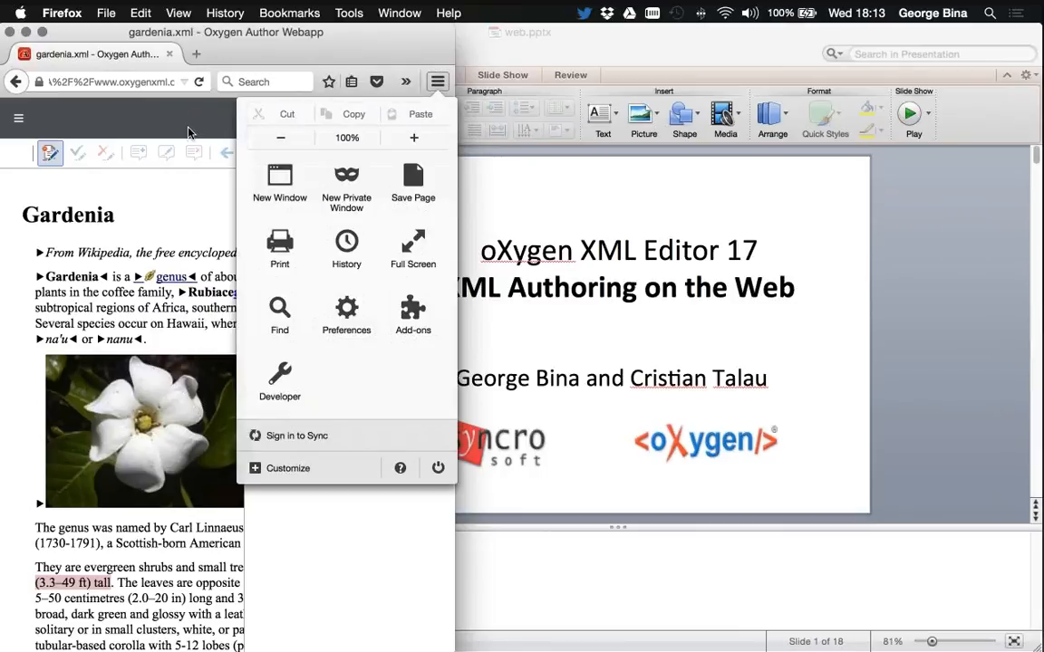
click(188, 132)
Widen the browser window to about half the screen and hide the editor's side panels
drag(454, 192, 514, 204)
click(490, 118)
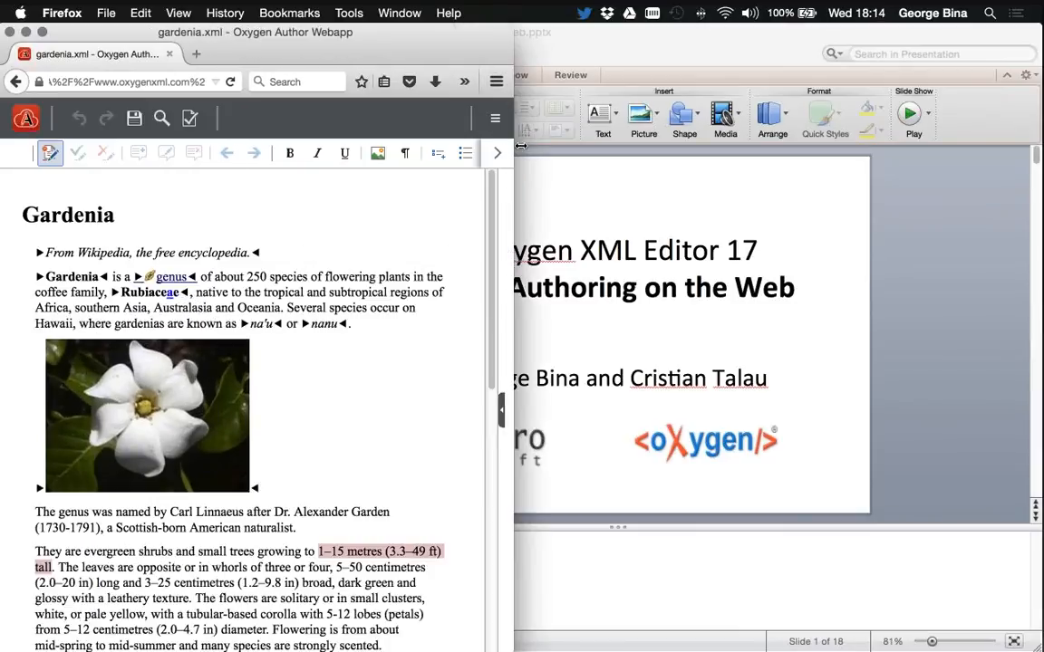
Narrow the browser window to about a third of the screen, then expand and collapse the compacted undo, save and search actions
drag(521, 145, 344, 150)
click(45, 121)
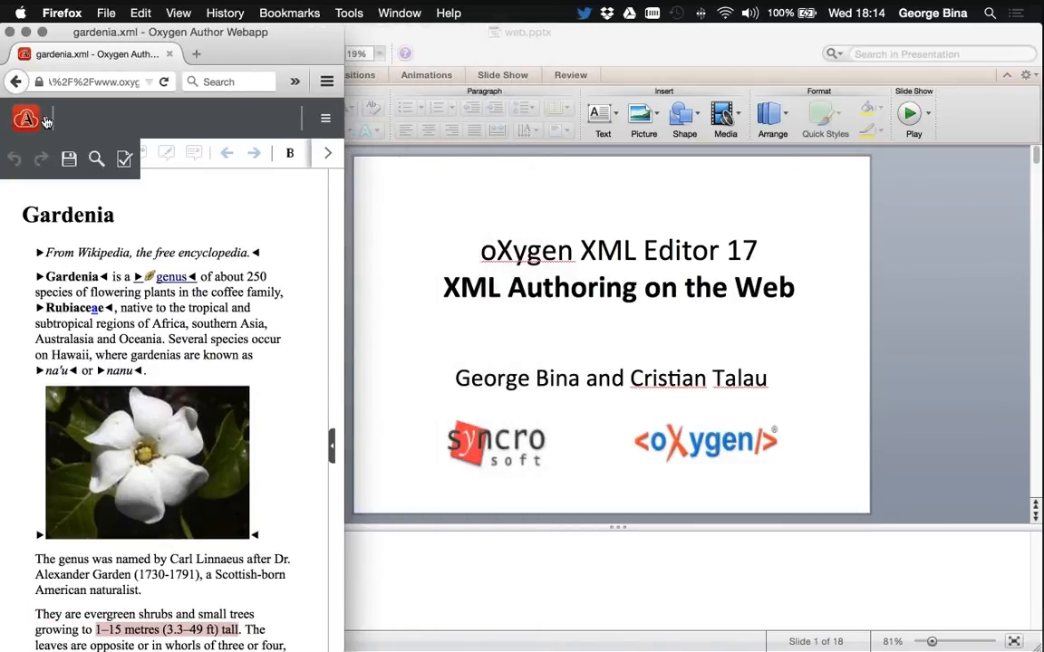
click(46, 122)
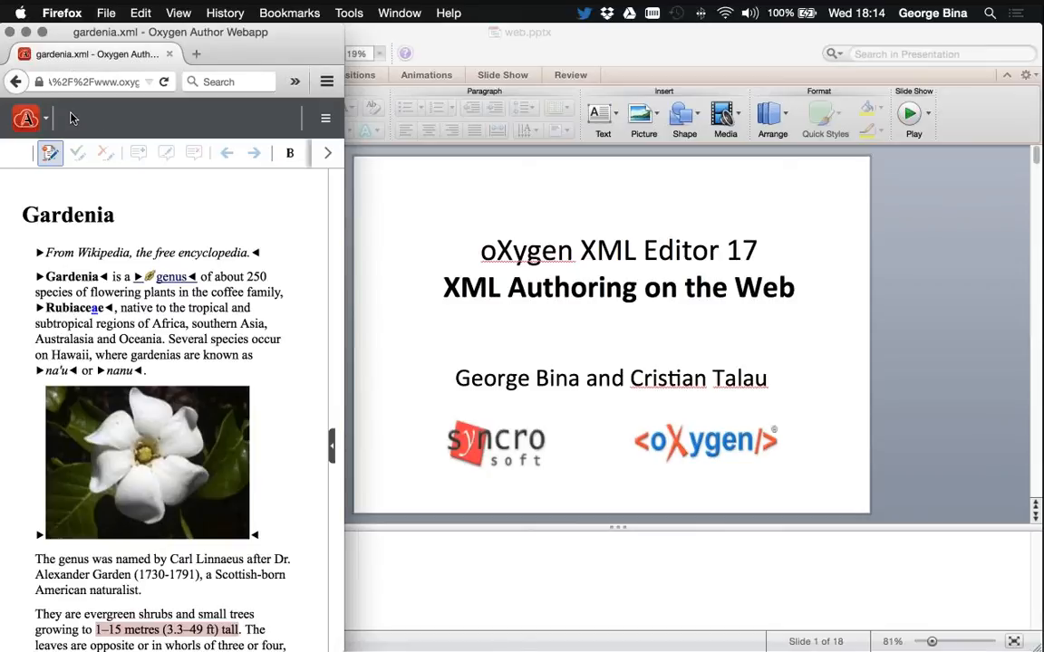
Narrow the browser window a little further, then widen it back to the full screen width
drag(347, 392, 285, 389)
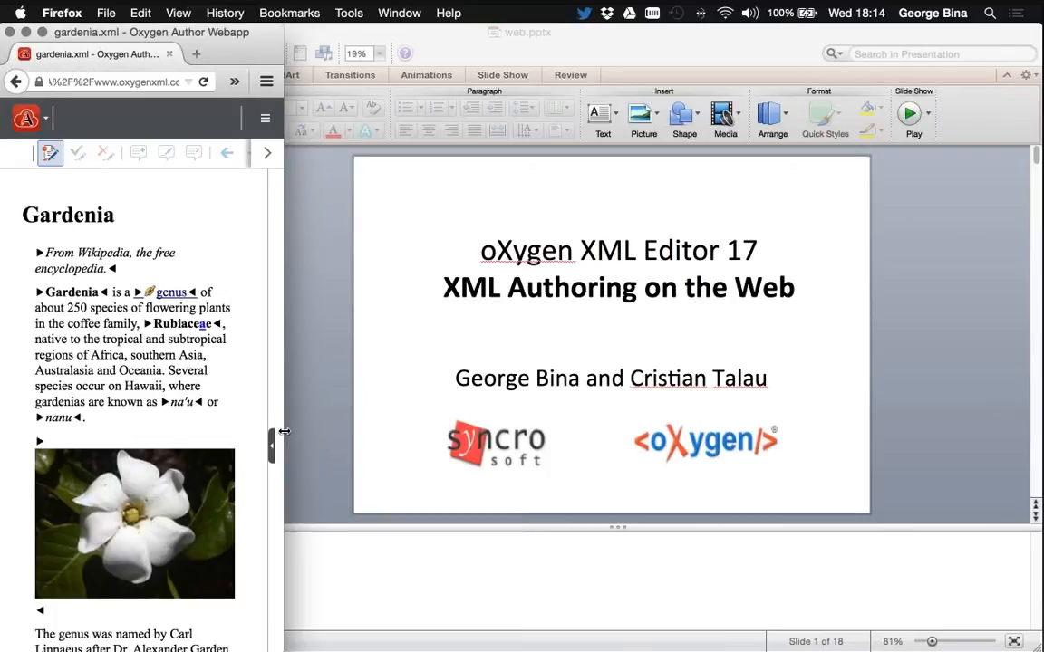
drag(366, 431, 493, 425)
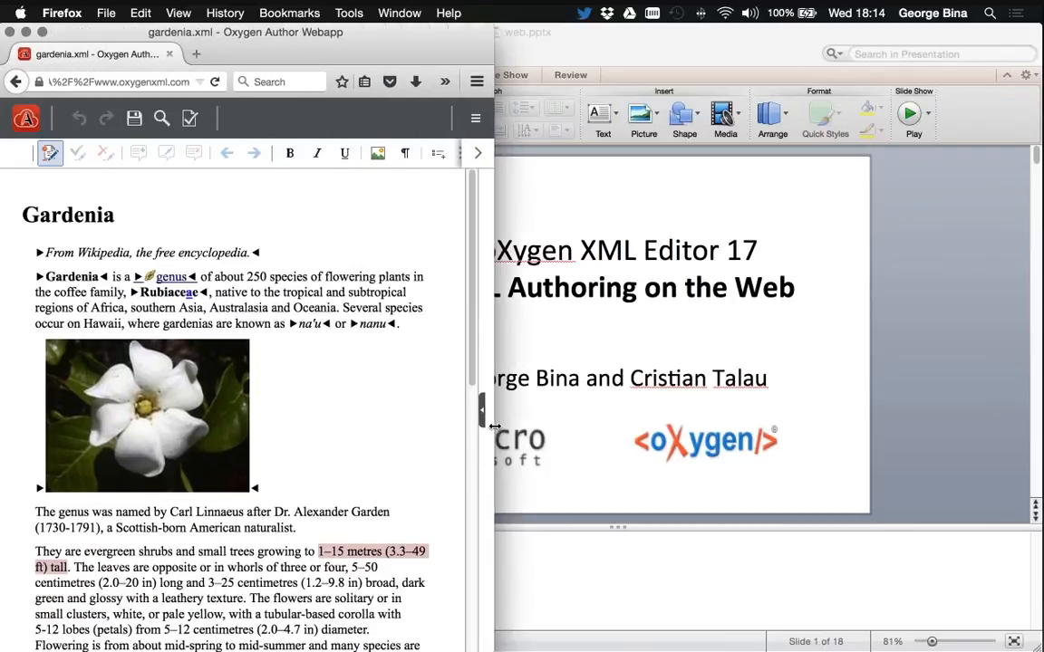
drag(494, 426, 1037, 410)
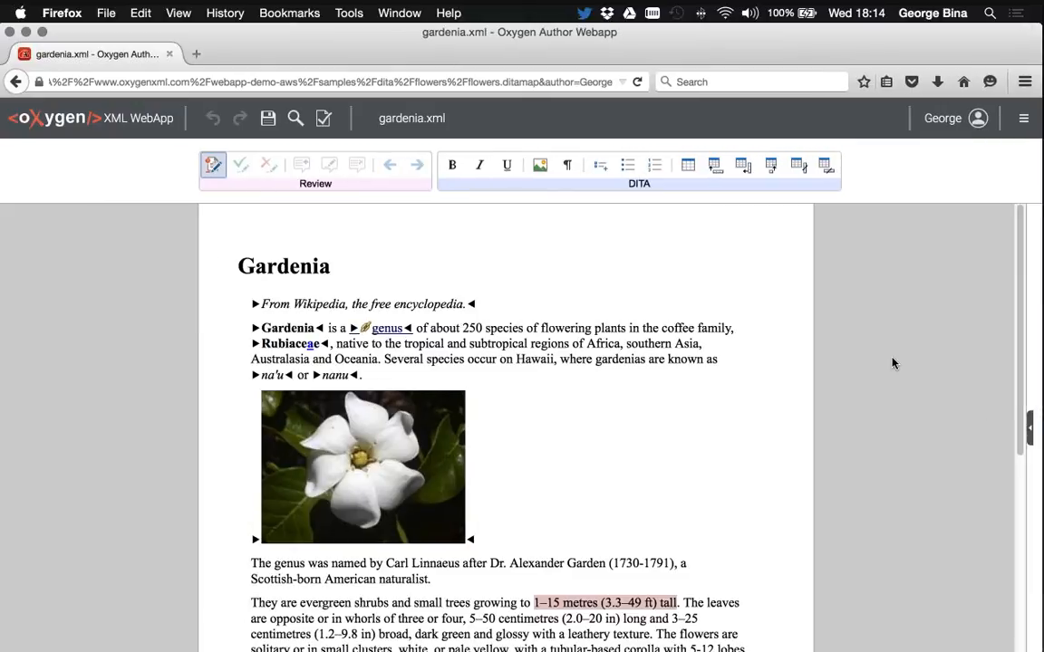
With change tracking on, insert the word "add" after "250 species" in the first Gardenia paragraph
click(214, 167)
click(523, 329)
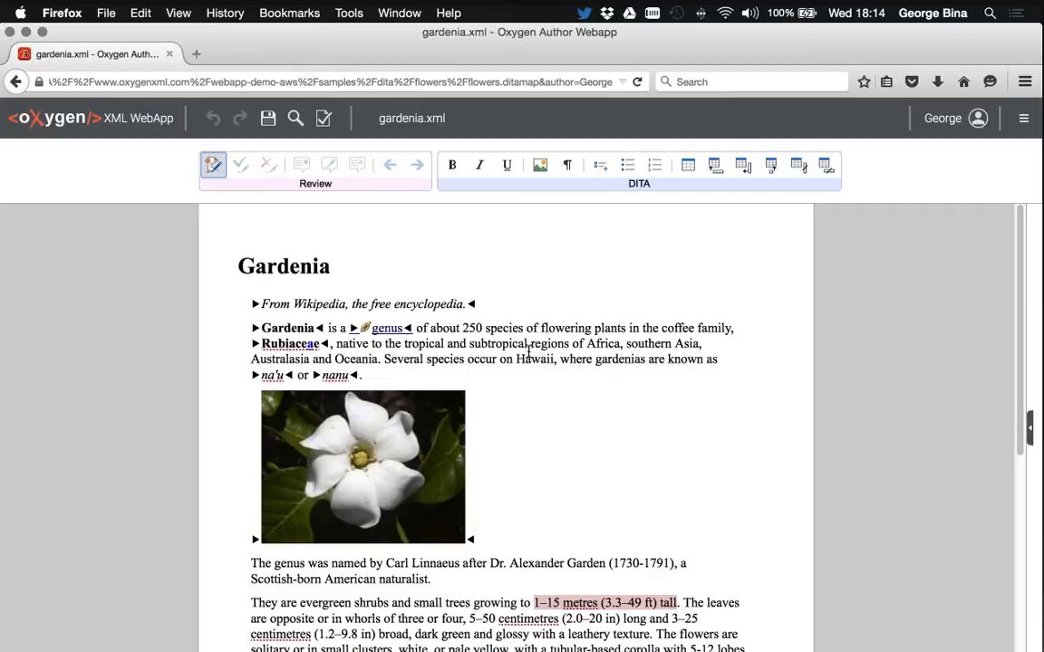
text(add)
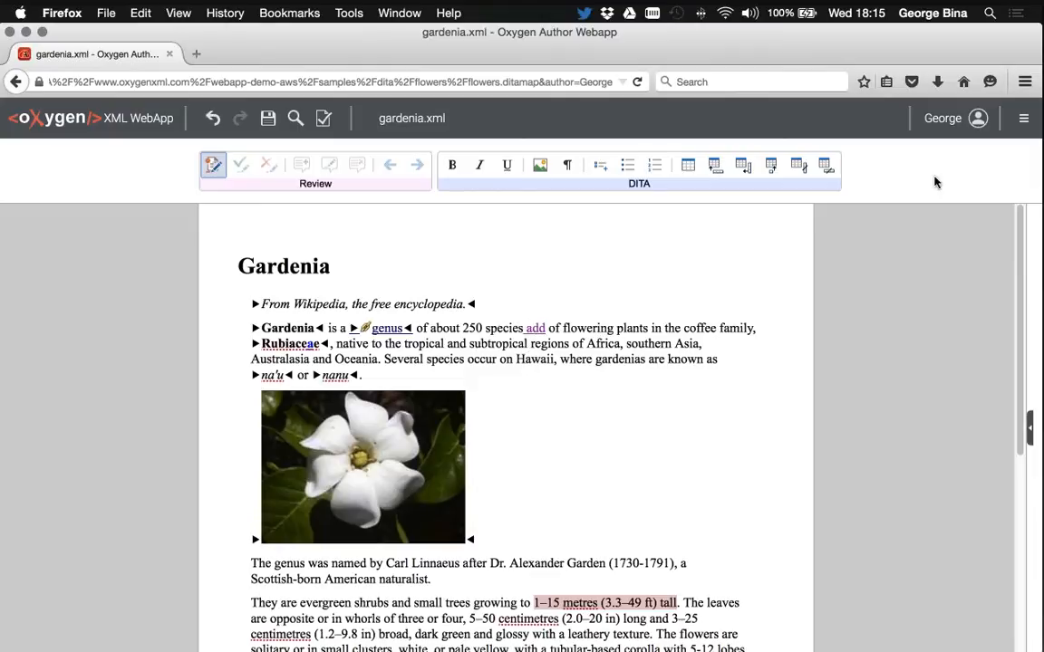
Show the side panels, expand the Review Panel and reject the tracked insertion "add"
click(1023, 119)
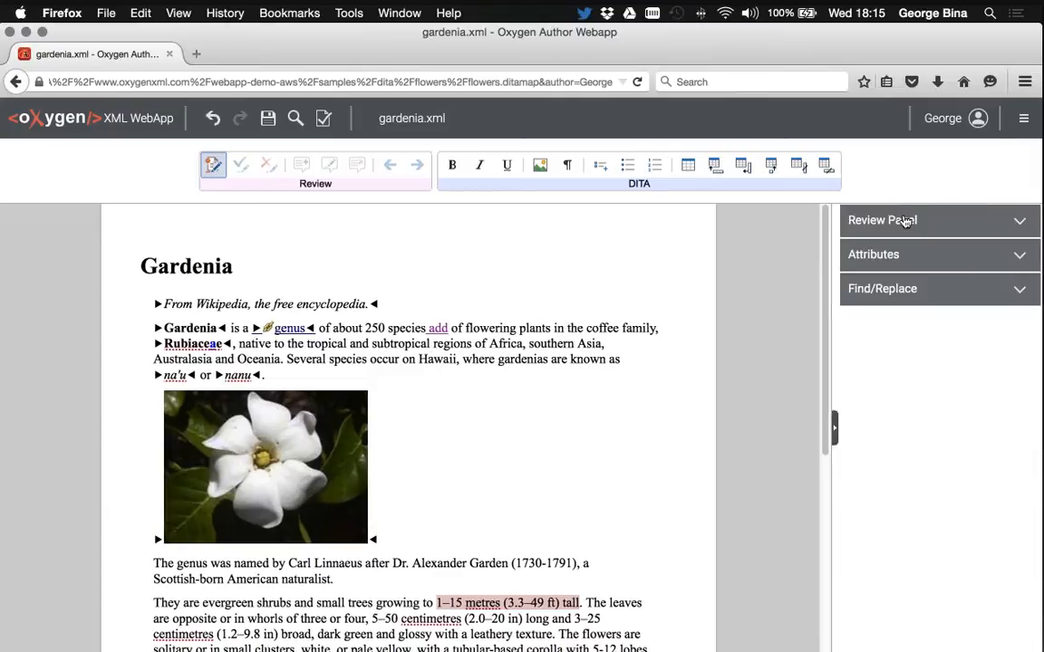
click(913, 220)
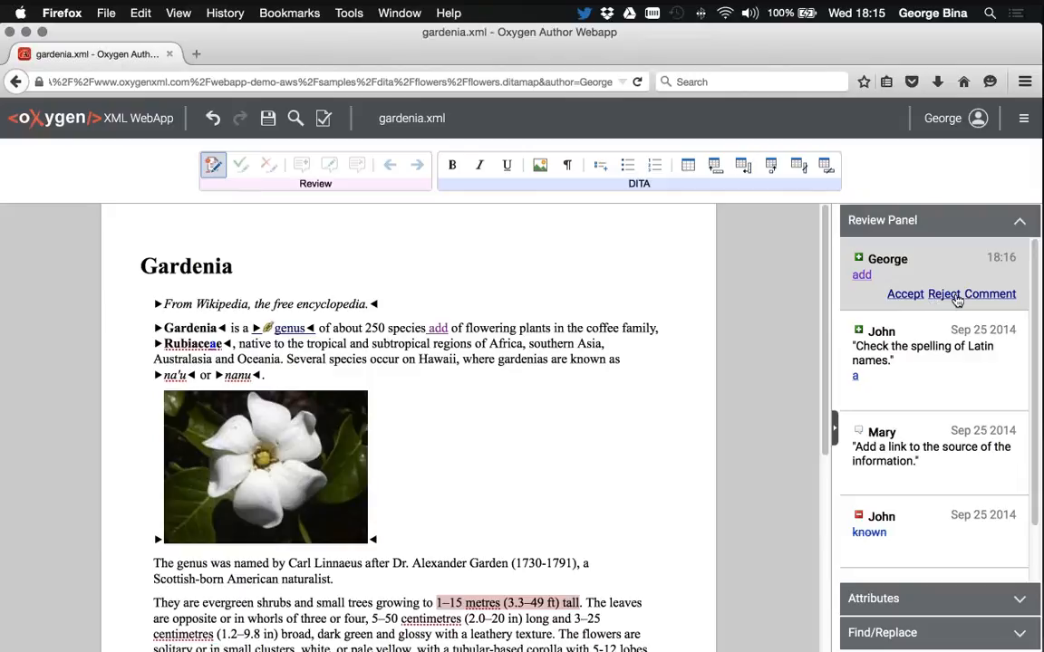
click(906, 297)
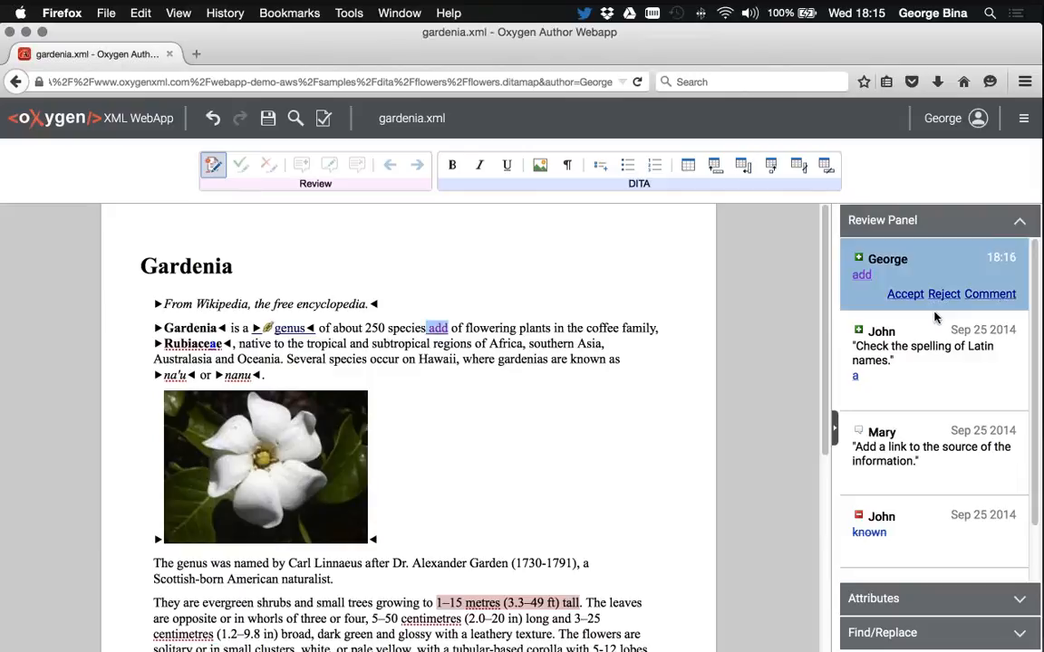
Turn off change tracking and enter the test text "s sdhj" after "250 species"
click(213, 166)
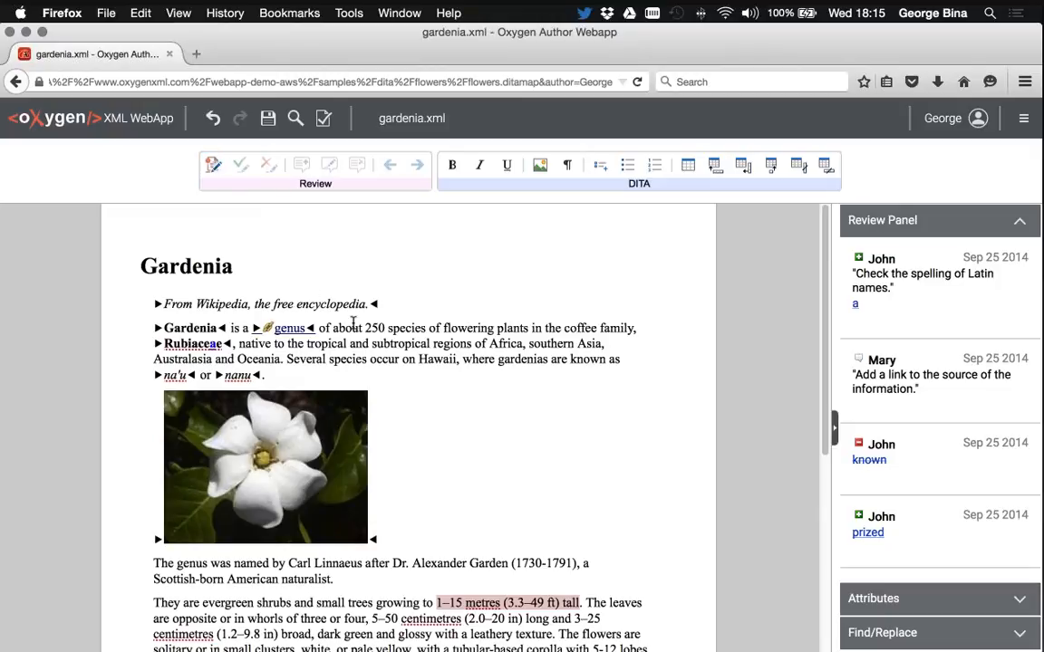
click(425, 329)
text(s sdhj)
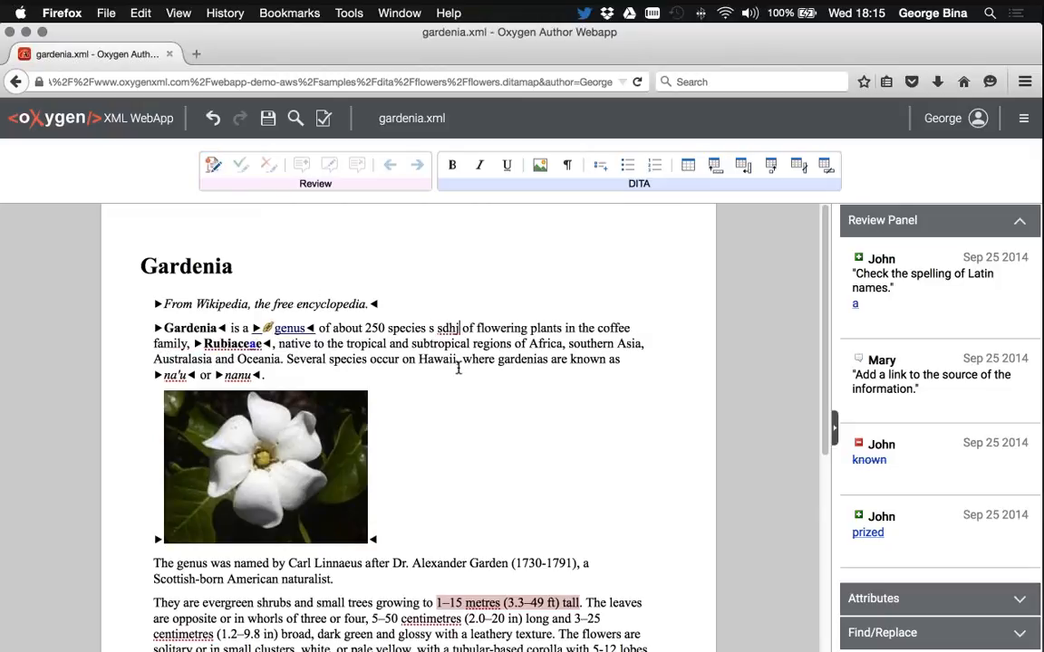
Delete the untracked test text "s sdhj" and its extra space after "250 species"
key(BackSpace)
key(BackSpace)
key(BackSpace)
key(BackSpace)
key(BackSpace)
key(BackSpace)
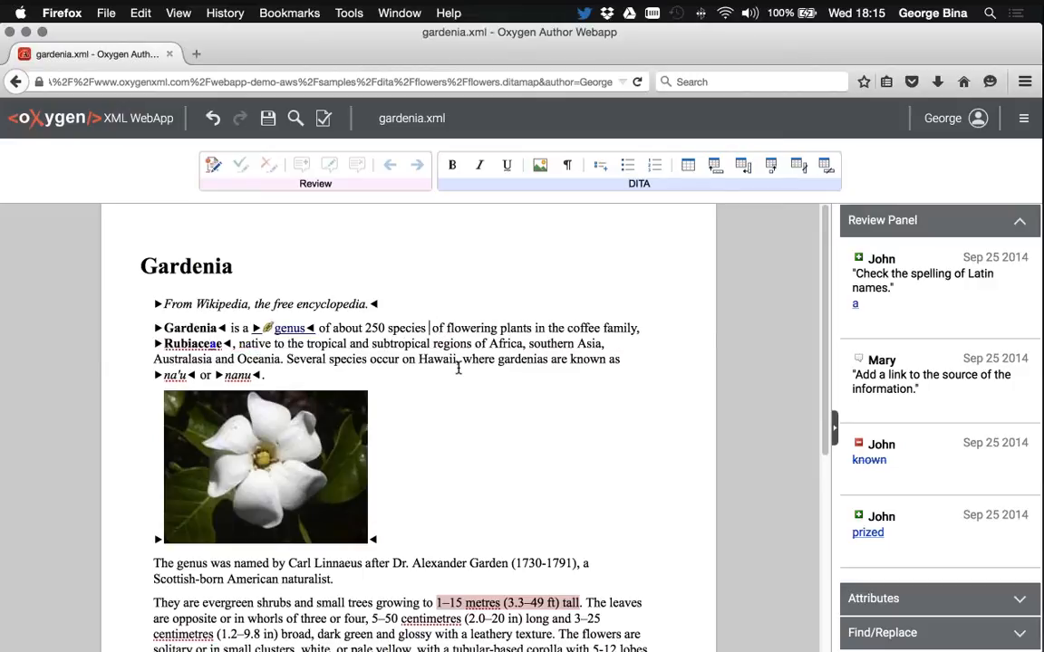
key(BackSpace)
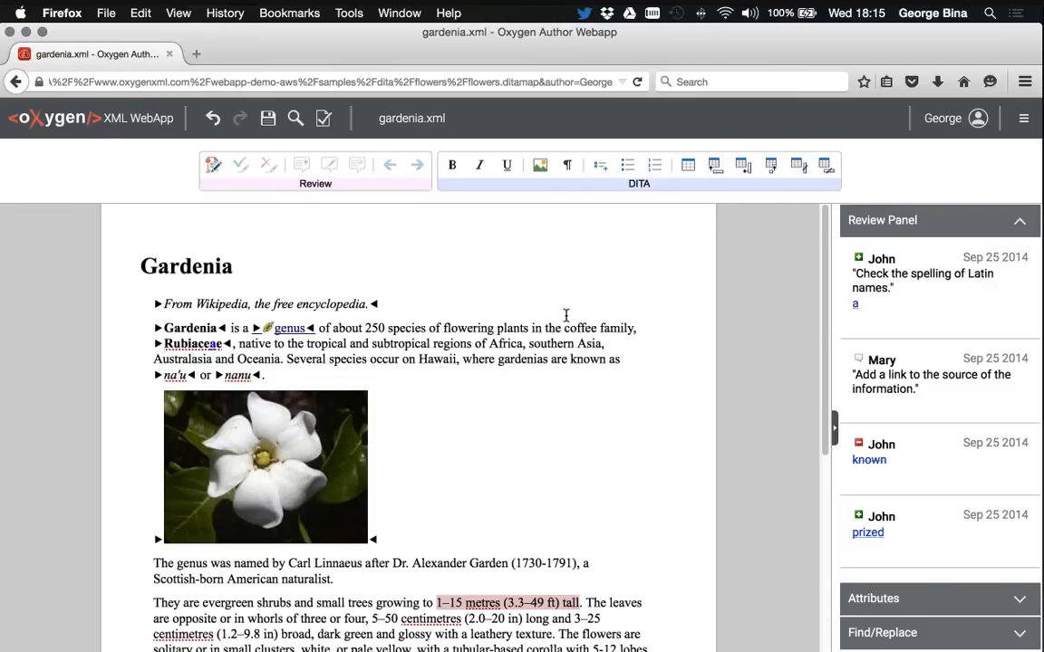
Insert a CALS table with the title "test" after the word "flowering" in the first Gardenia paragraph
click(495, 328)
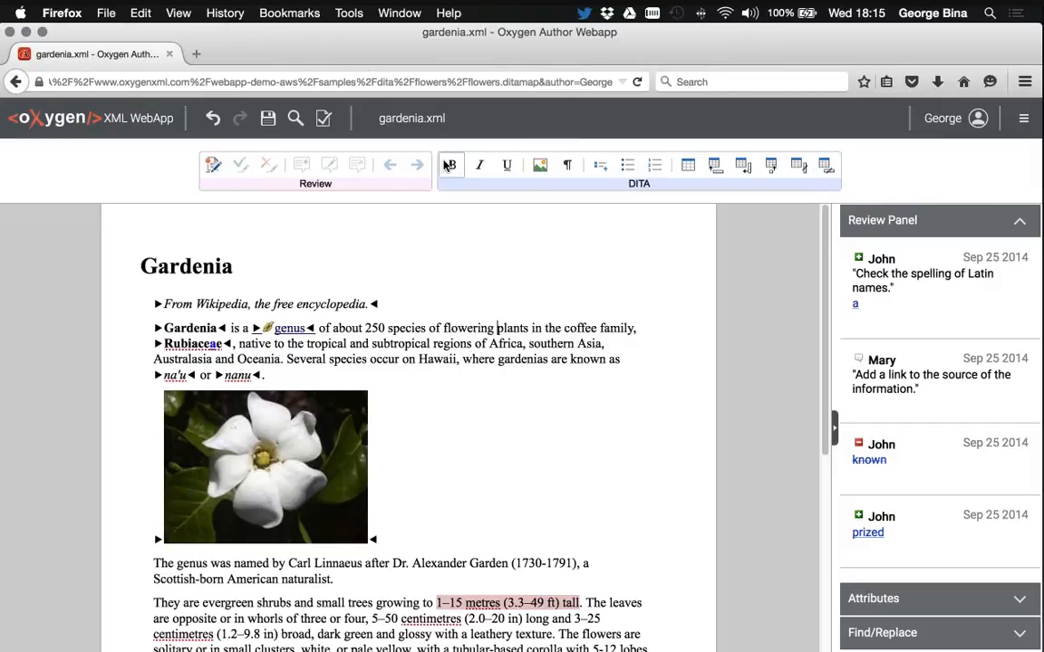
click(686, 166)
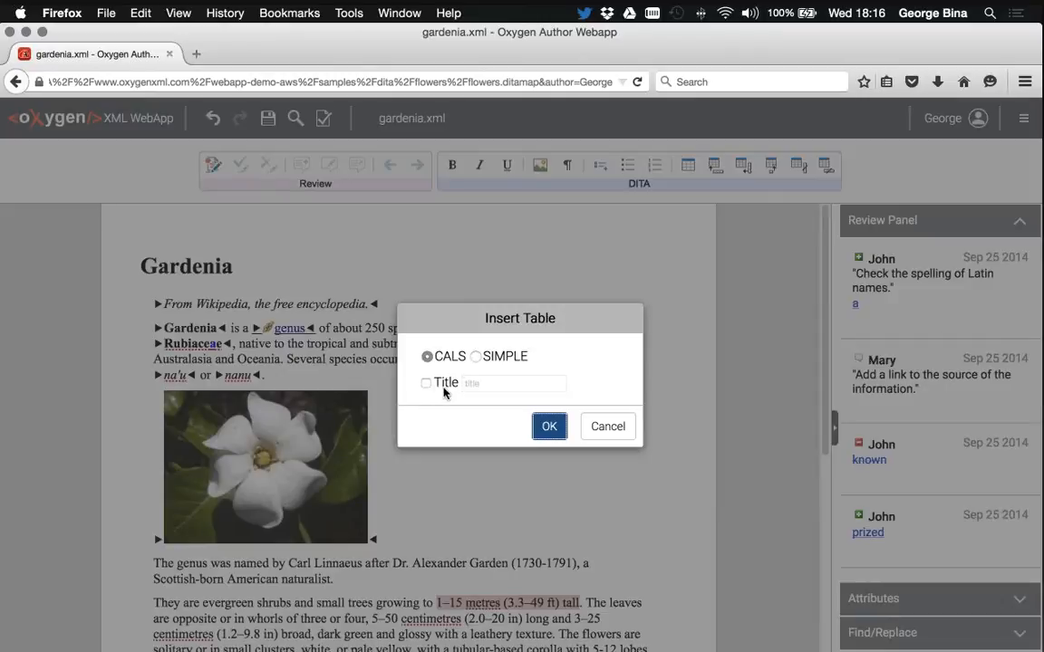
click(425, 382)
click(497, 384)
text(test)
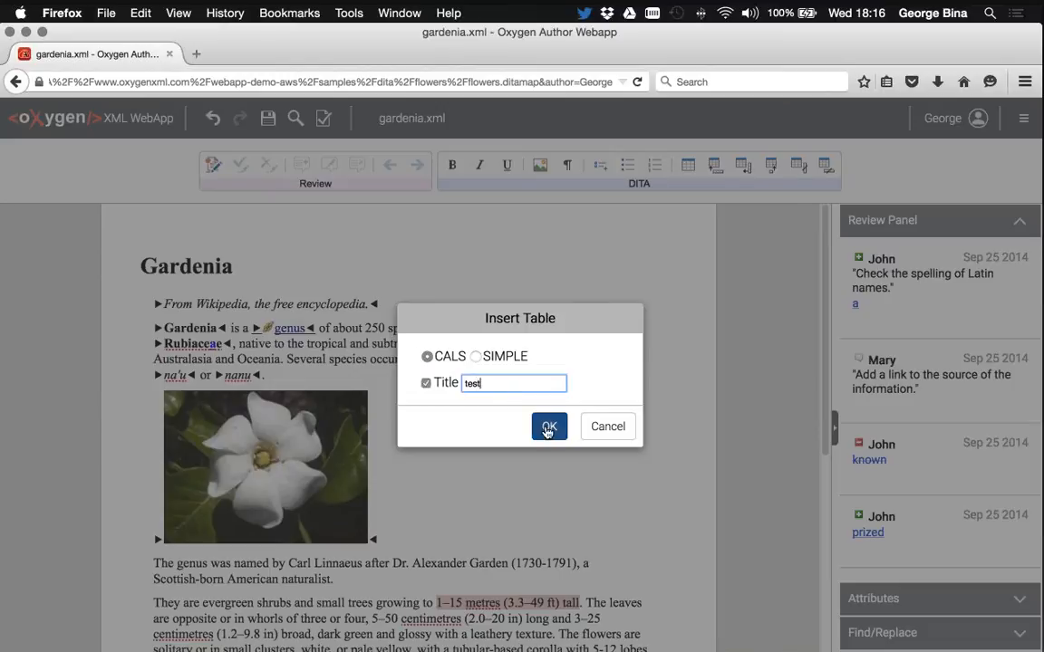
click(547, 429)
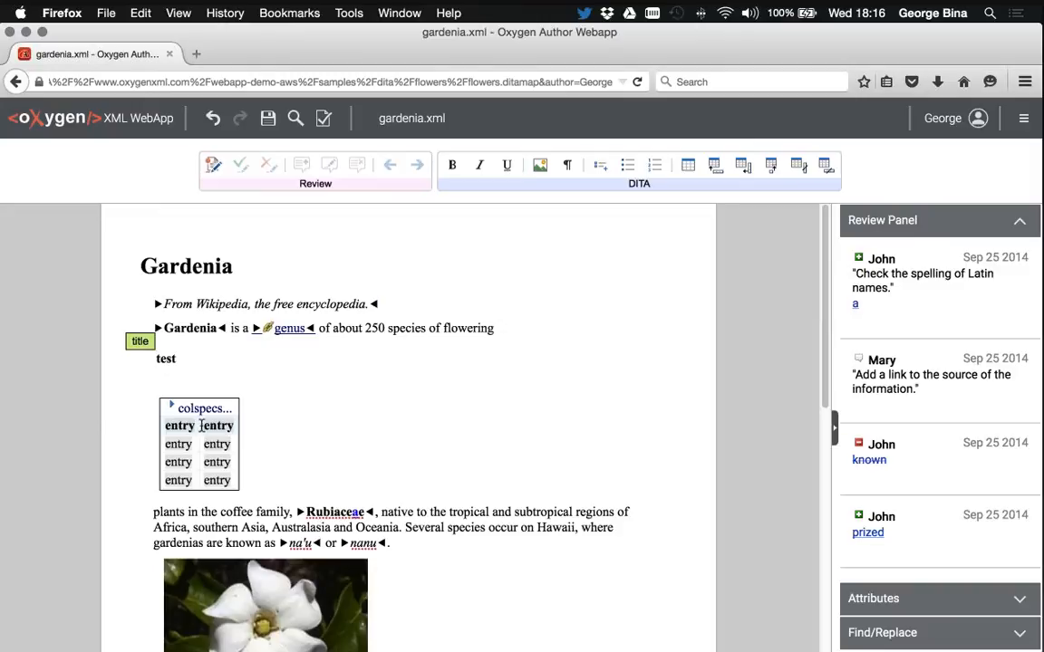
Insert a column after the second column of the "test" table
click(220, 426)
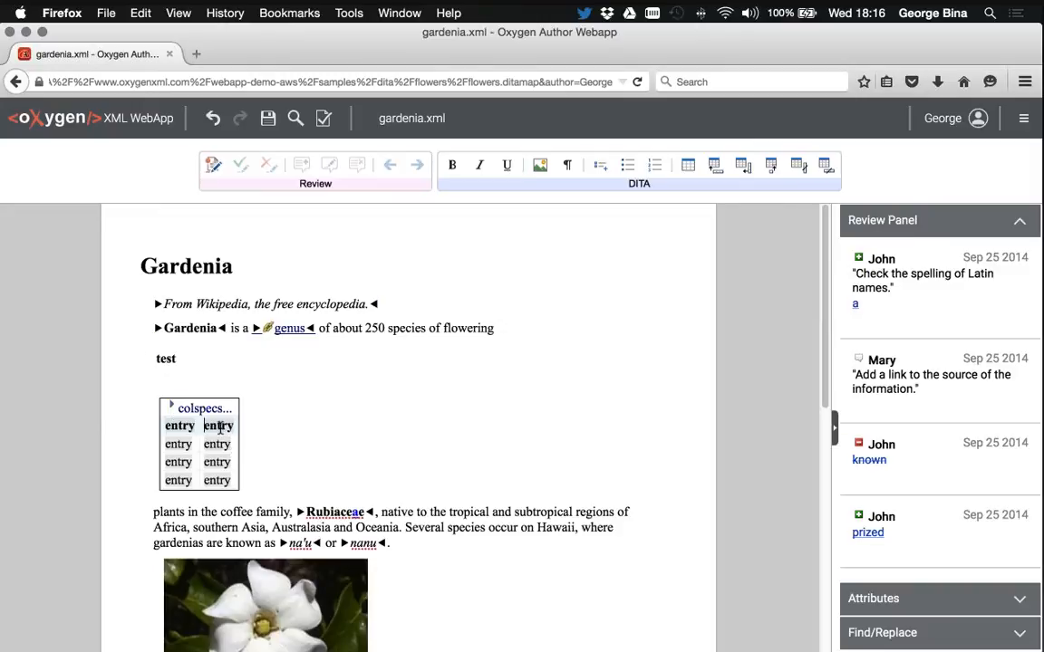
right_click(219, 430)
mouse_move(339, 505)
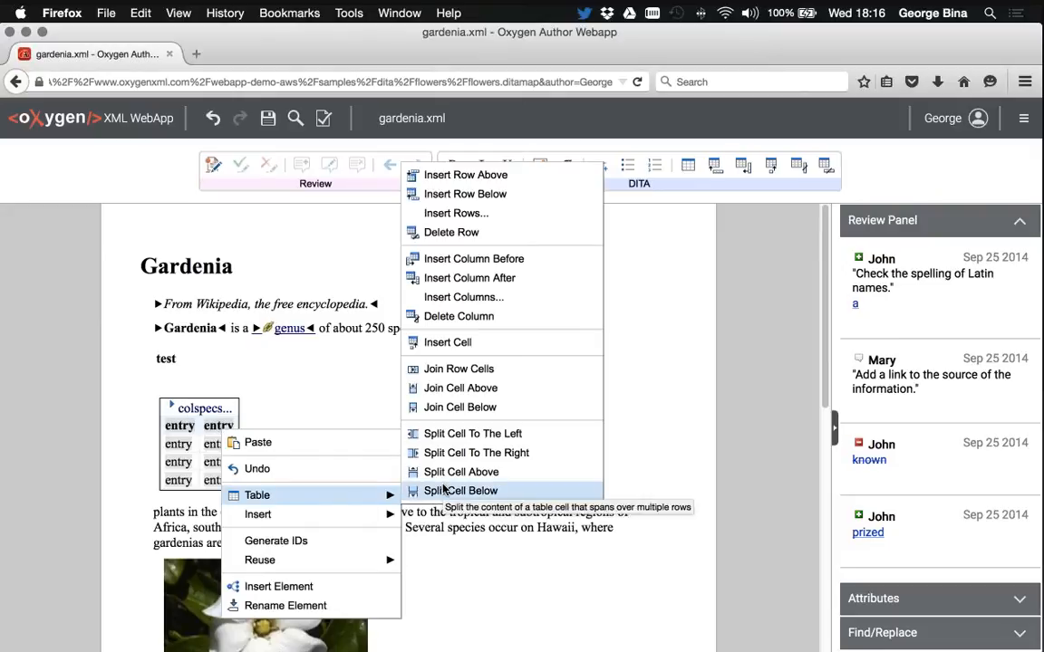
click(490, 276)
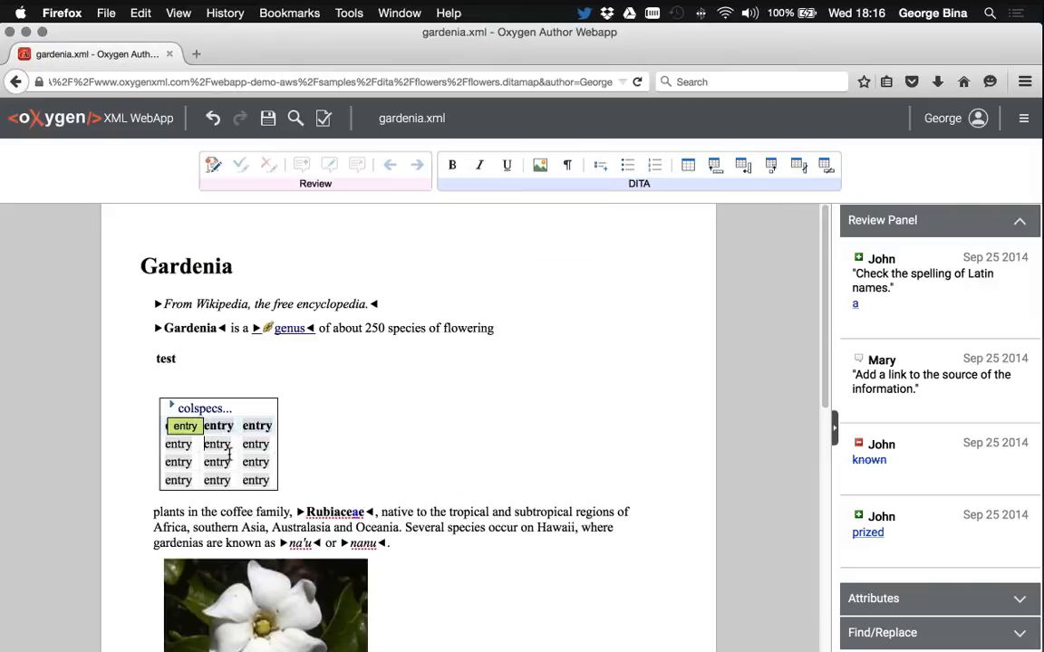
Enter 1 and 2 in the second and third cells of the table's first body row
text(1)
click(265, 448)
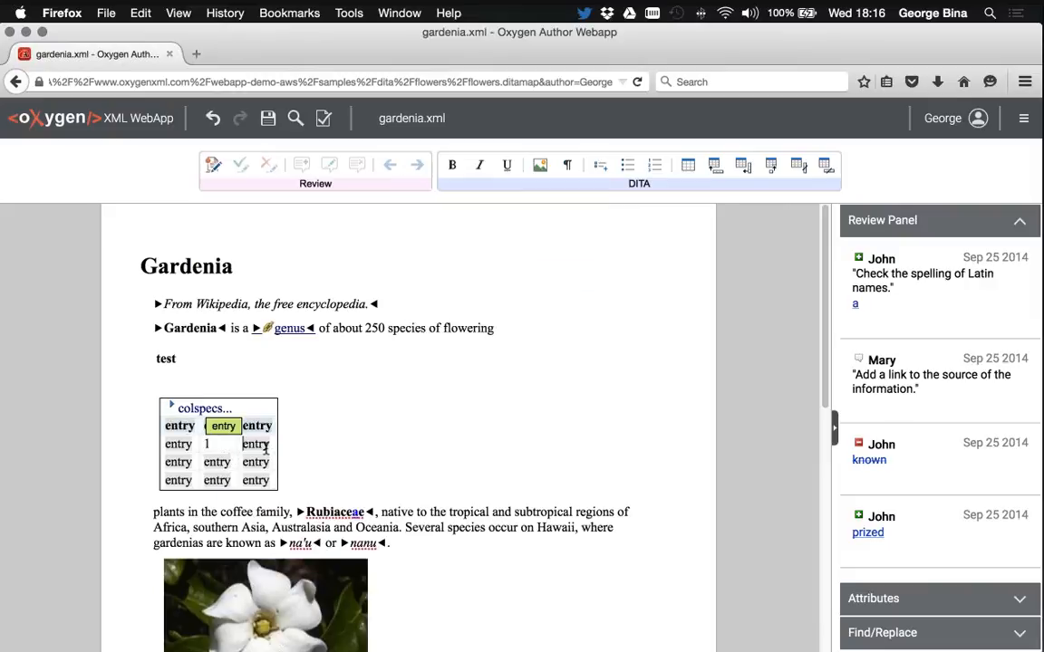
text(2)
Join the two row cells containing 1 and 2 in the table's first body row
key(shift+Tab)
right_click(257, 443)
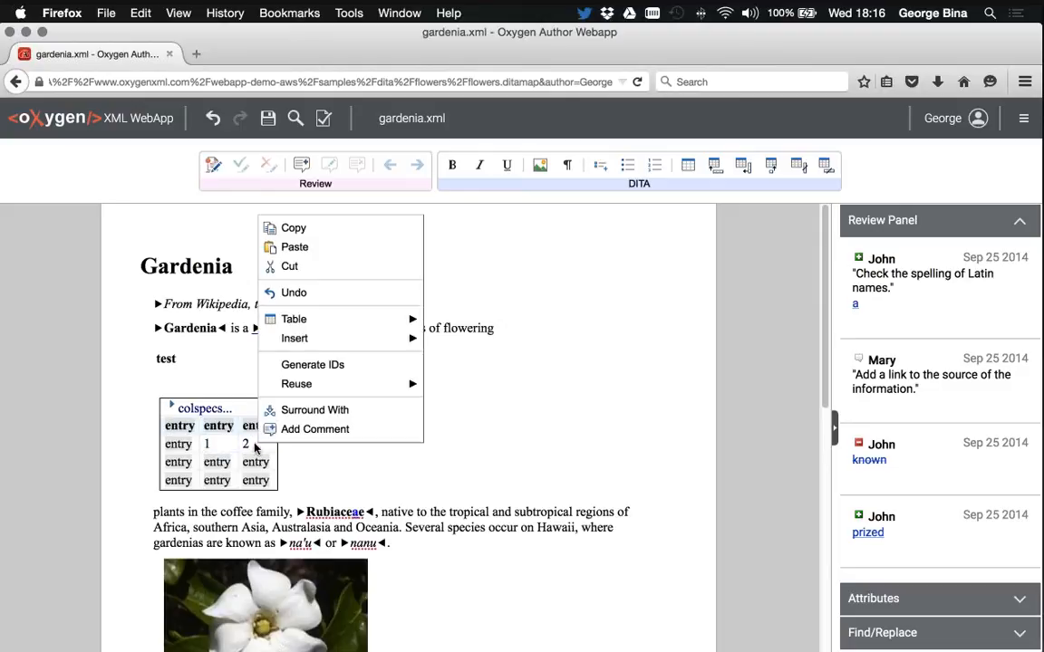
mouse_move(324, 327)
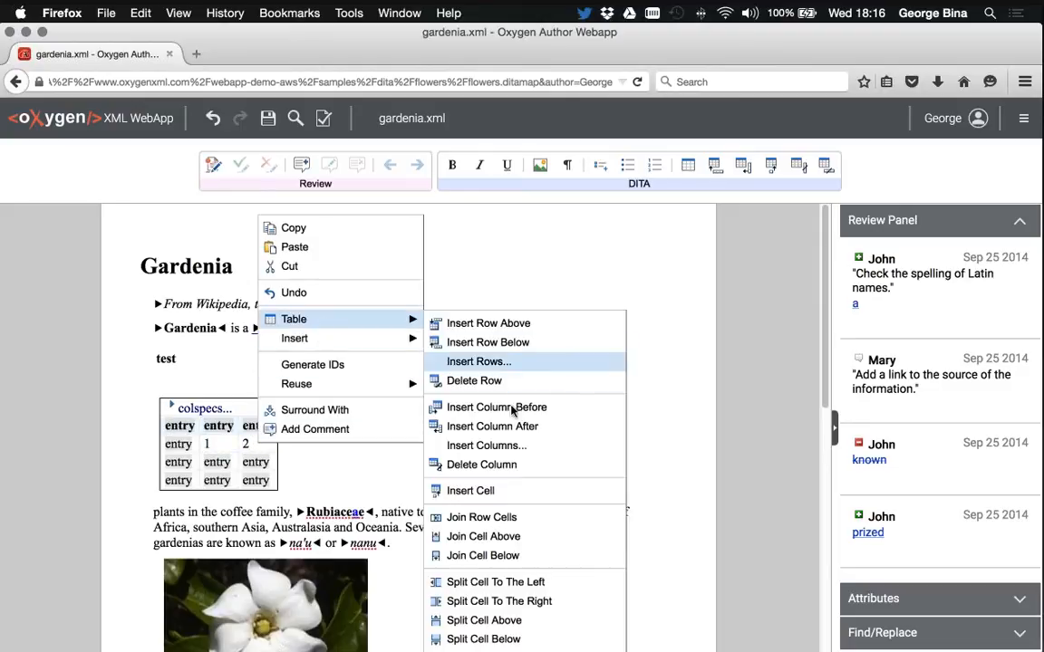
click(481, 517)
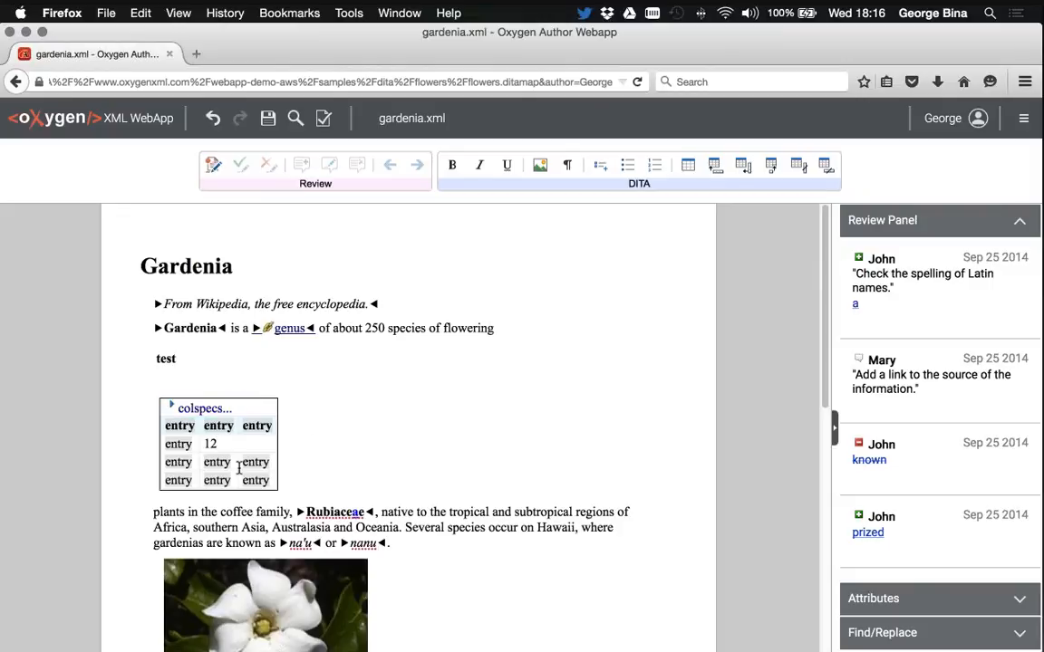
Insert a note element before the word "flowering" in the first Gardenia paragraph
scroll(344, 433, down, 2)
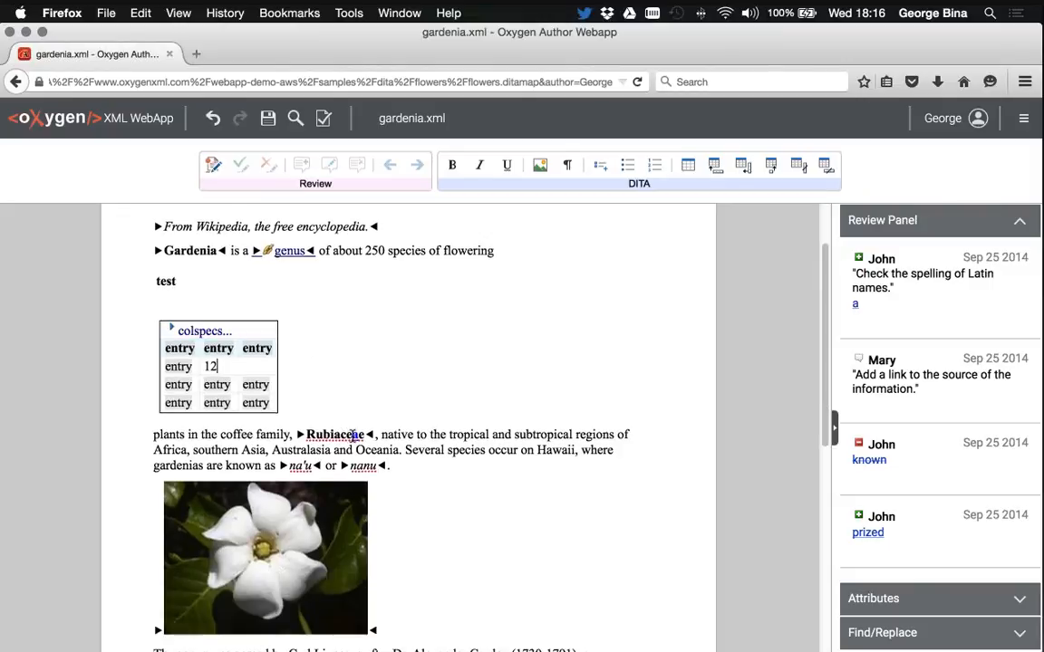
mouse_move(354, 436)
click(446, 251)
key(Return)
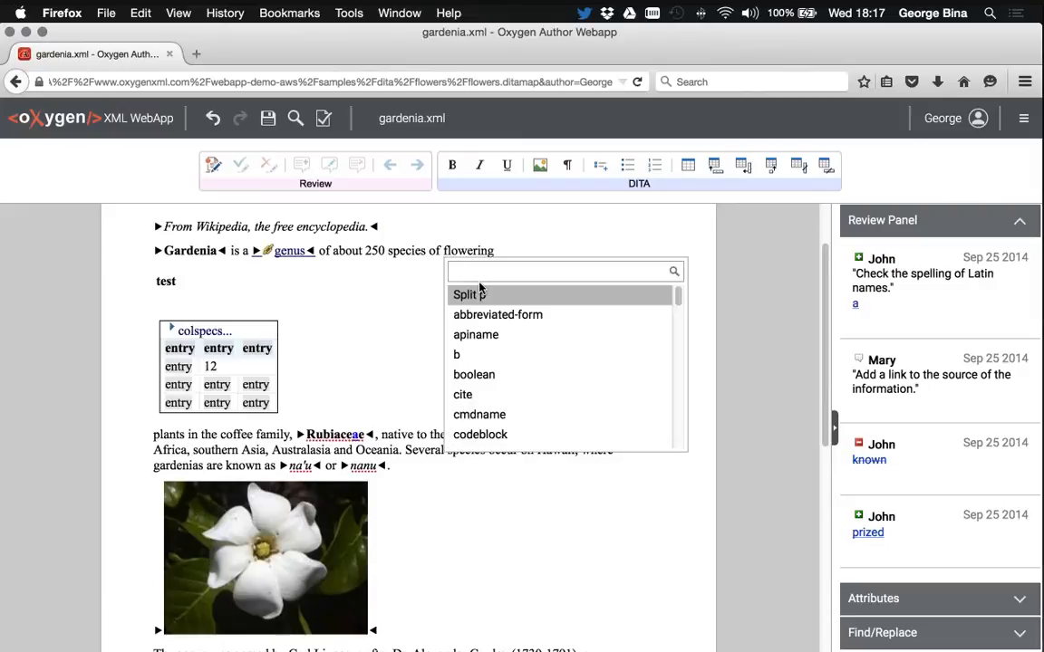
text(not)
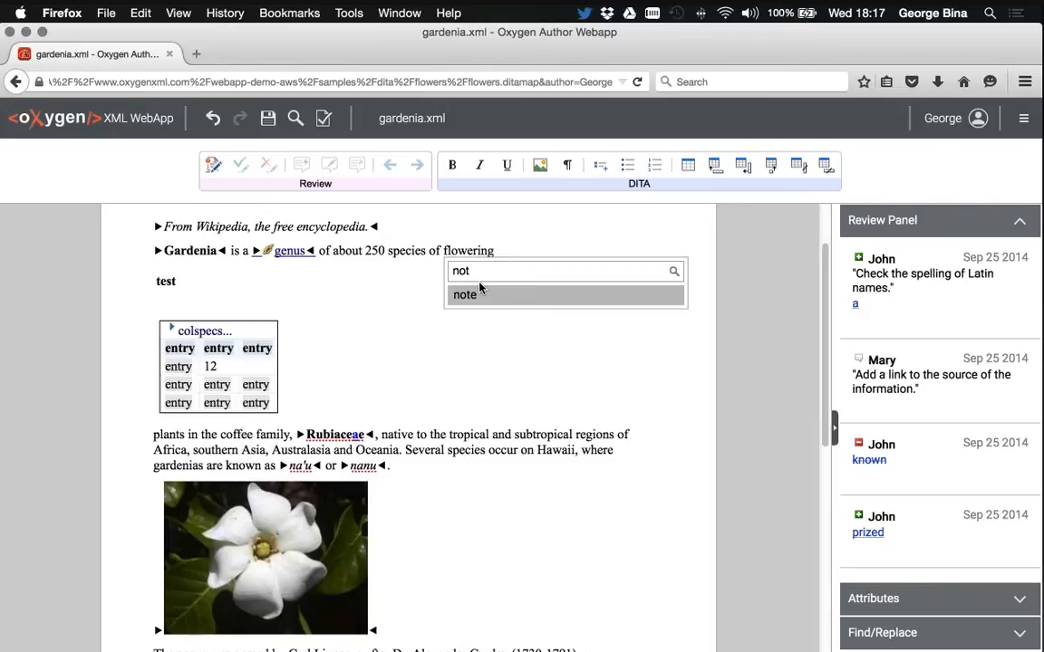
click(480, 291)
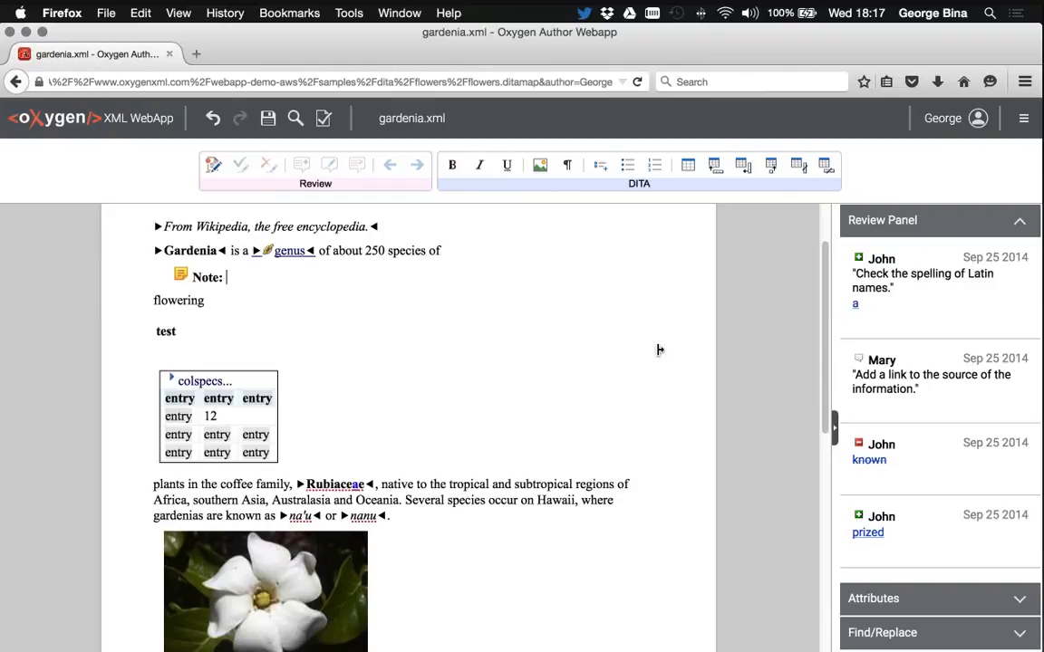
Show all attributes of the new note element and set its type attribute to "other"
click(929, 602)
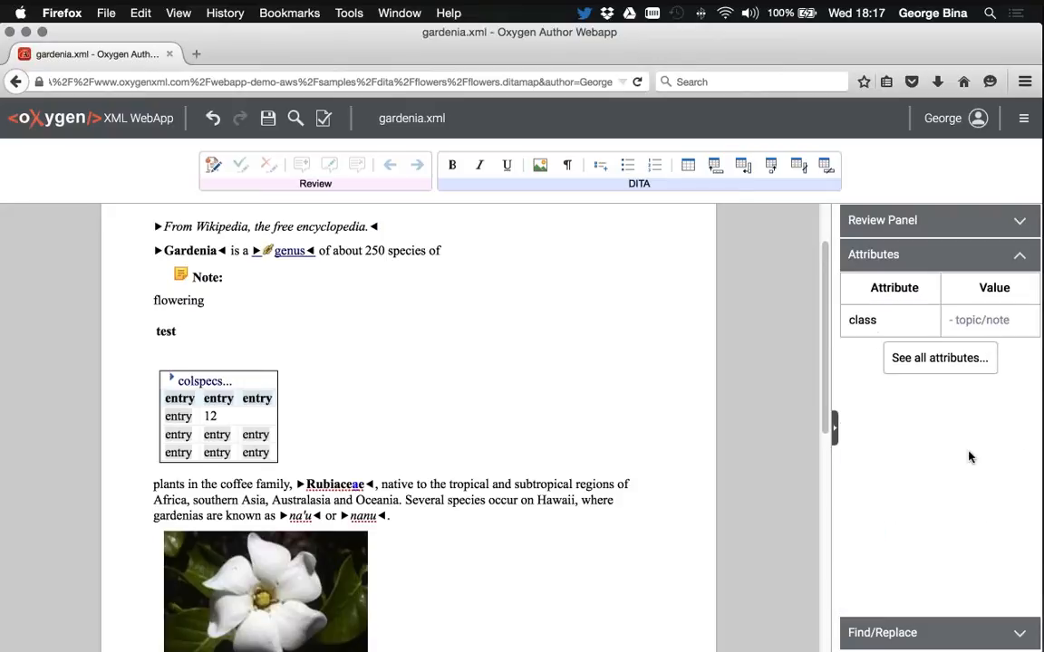
click(941, 359)
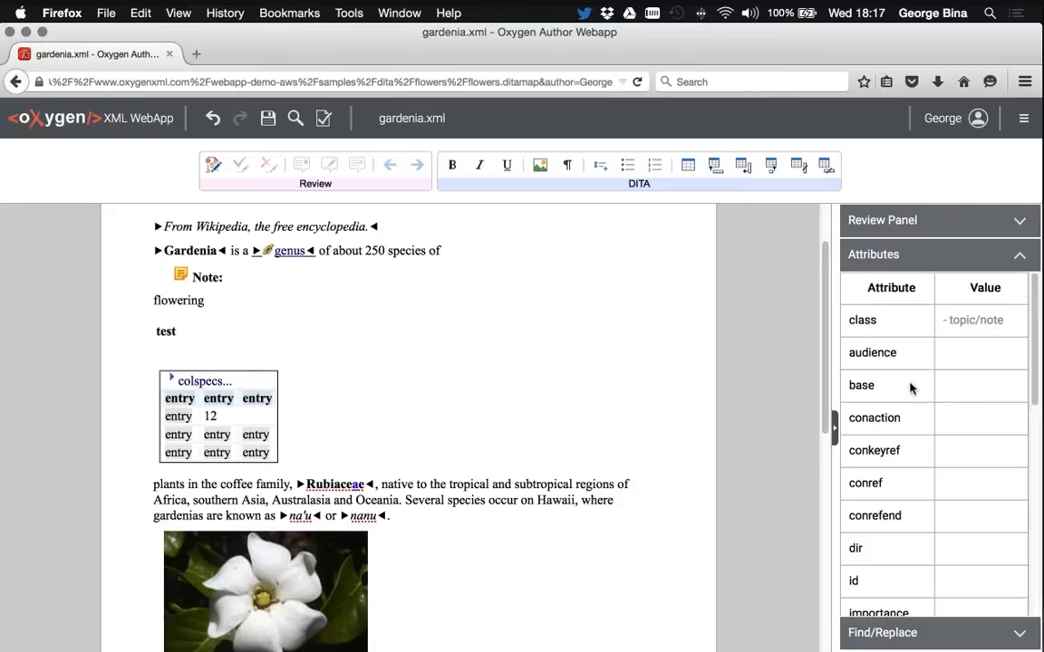
scroll(909, 389, down, 5)
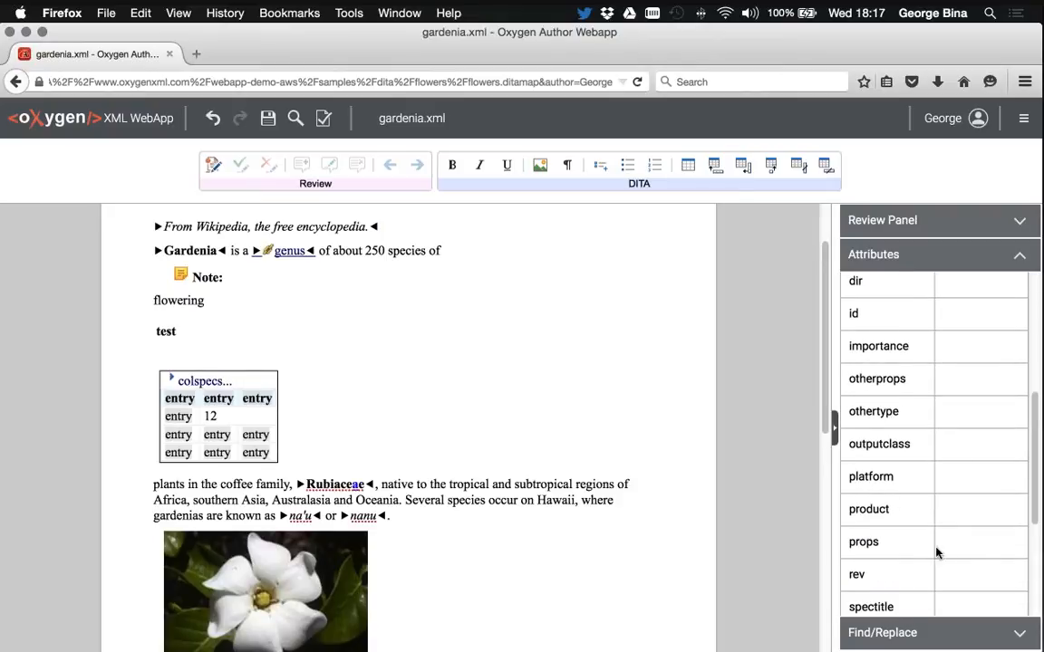
scroll(949, 544, down, 3)
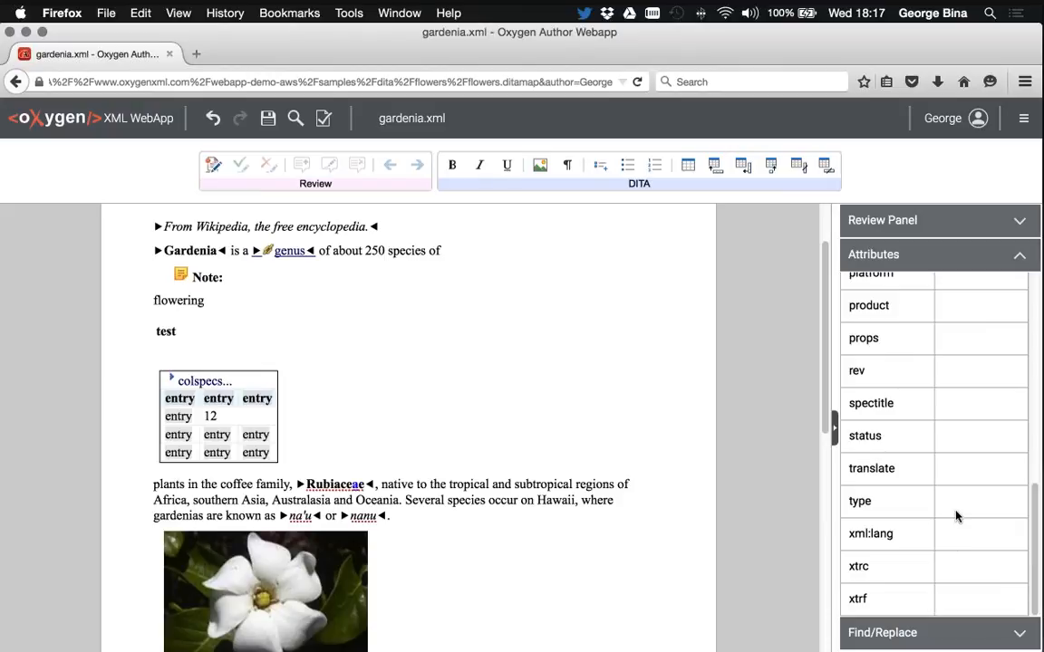
click(896, 505)
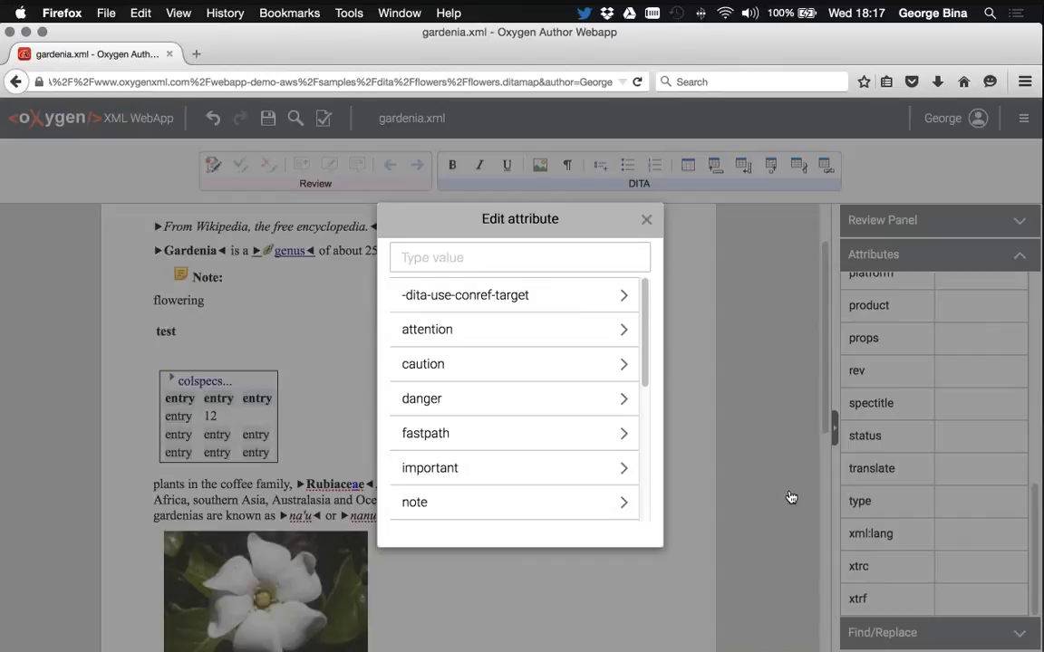
scroll(558, 475, down, 3)
scroll(557, 475, down, 2)
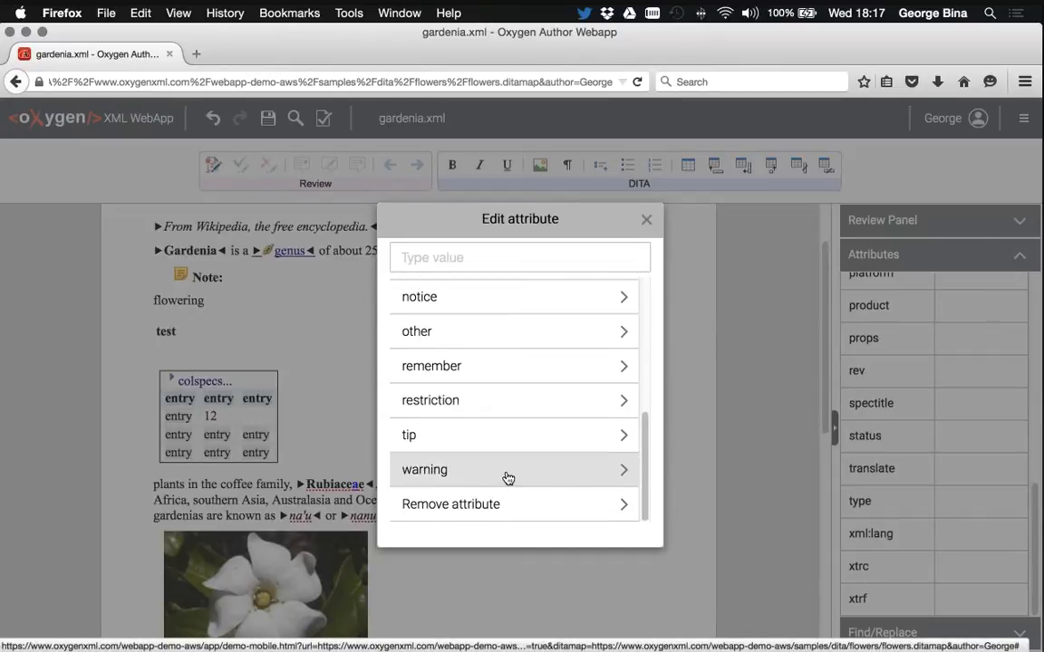
click(417, 333)
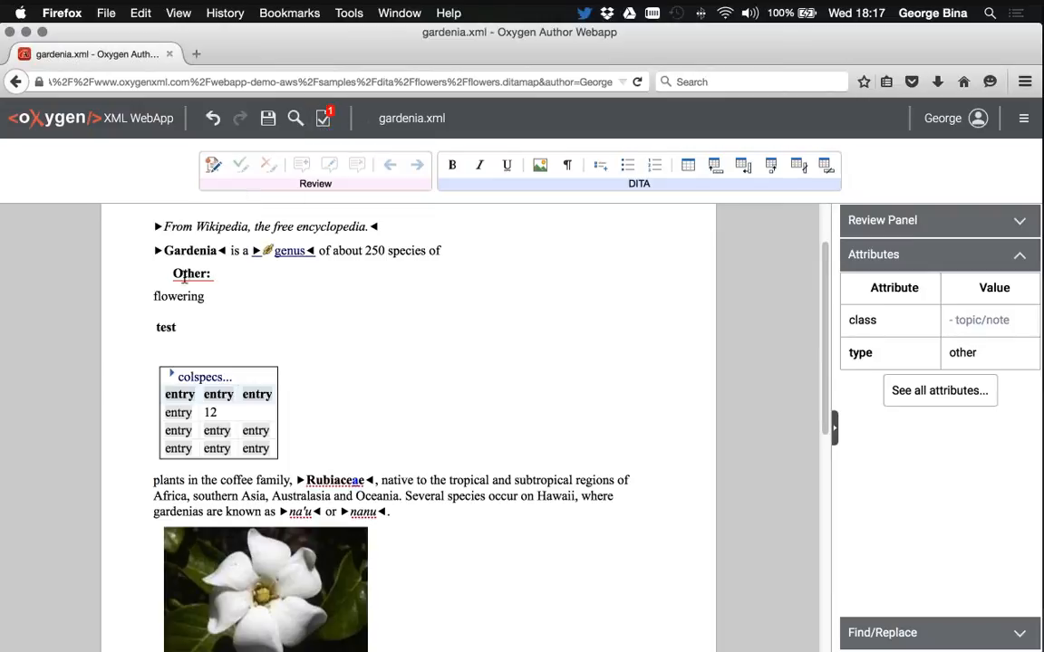
Set the note's othertype attribute to "Hint"
mouse_move(186, 274)
click(927, 391)
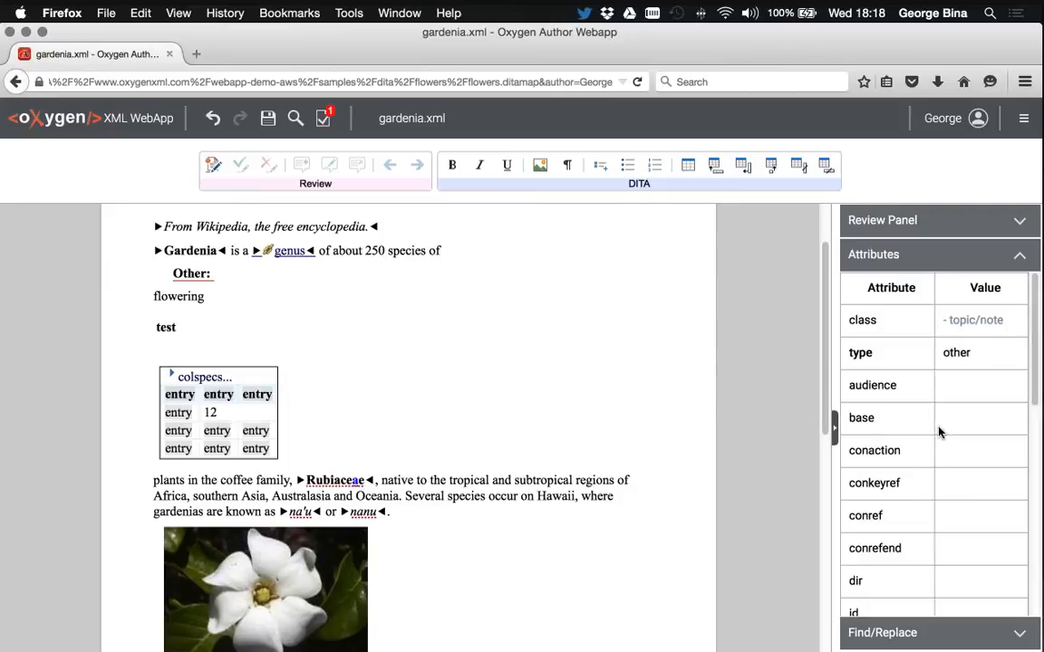
scroll(939, 437, down, 5)
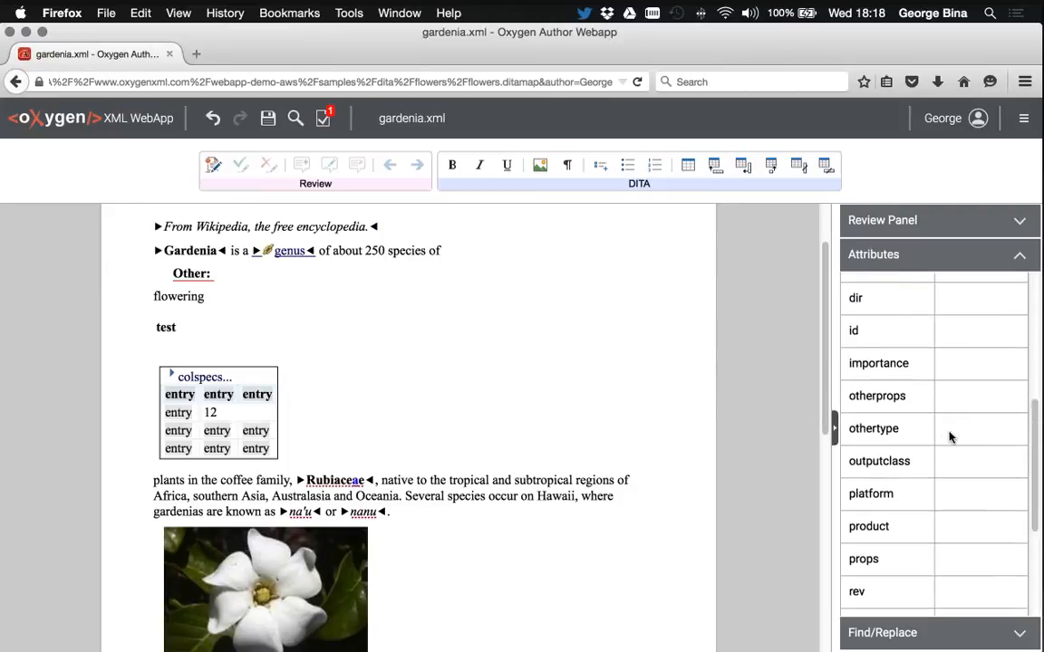
click(943, 428)
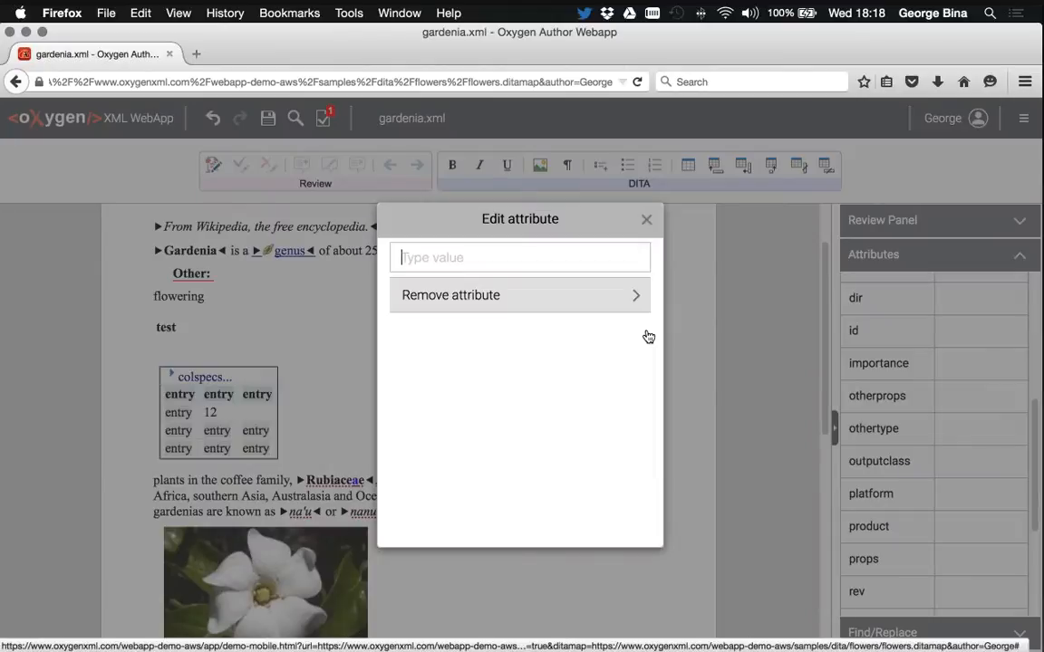
text(Hint)
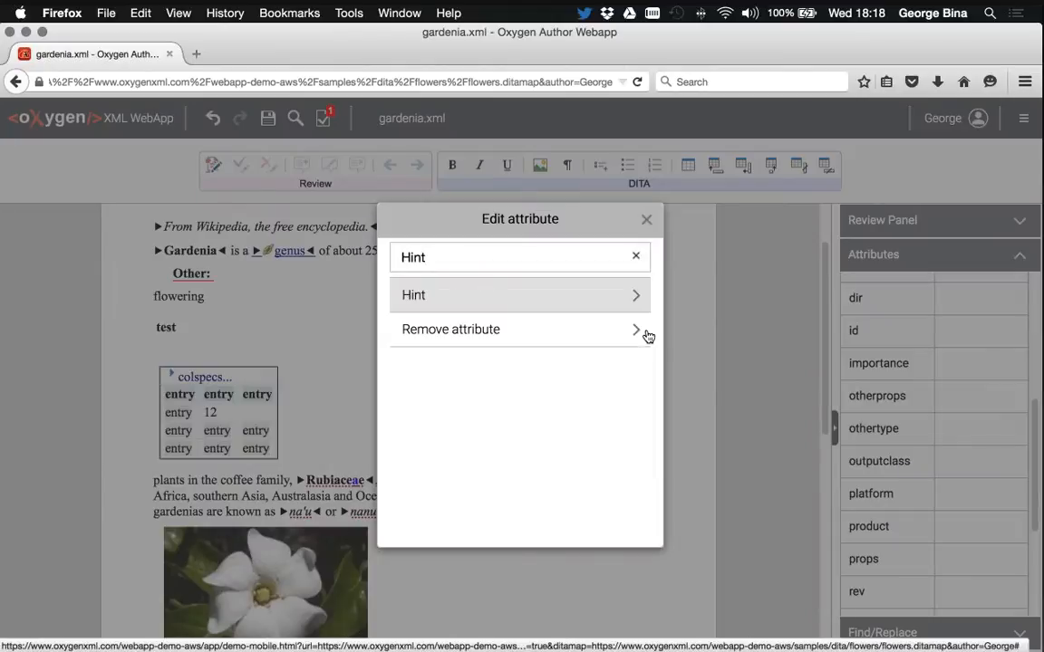
click(582, 296)
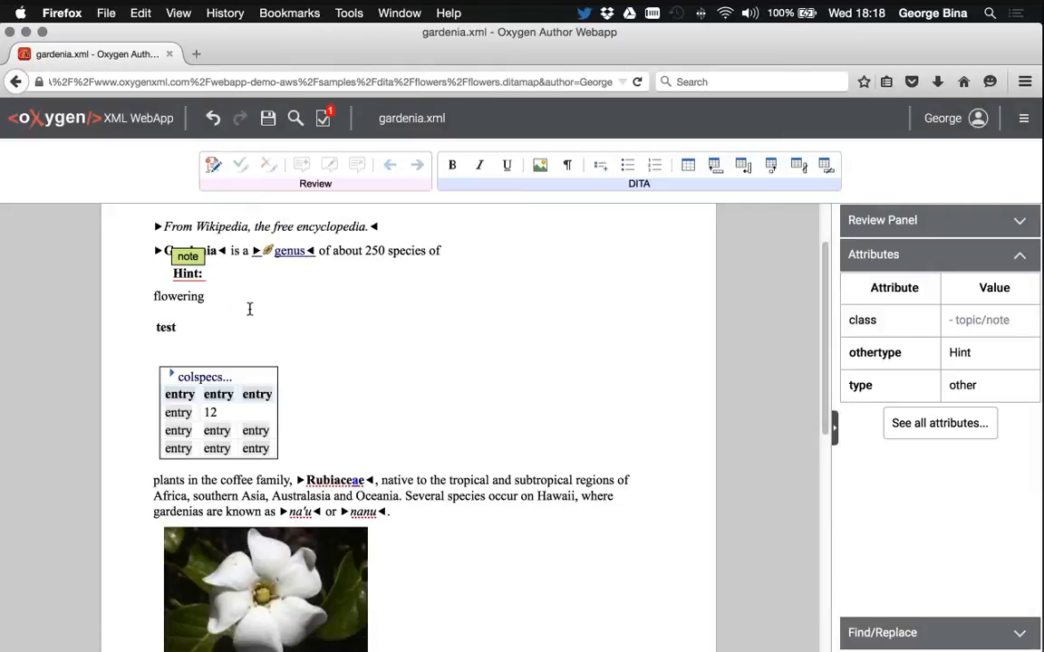
Enter "test" as the text of the Hint note and save the document
mouse_move(180, 281)
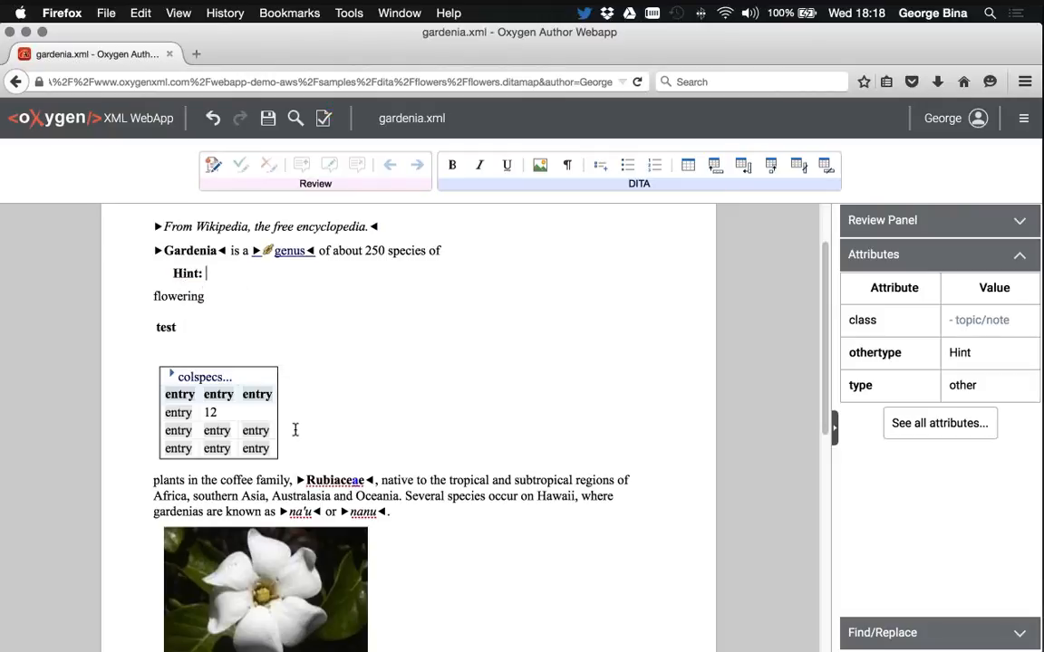
text(jh)
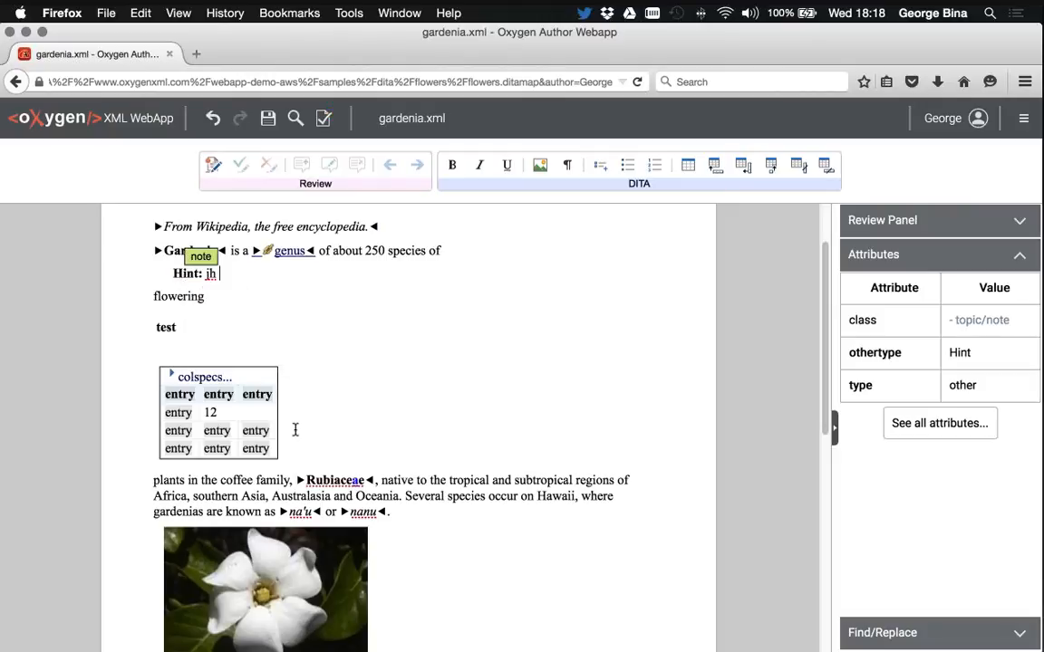
key(BackSpace)
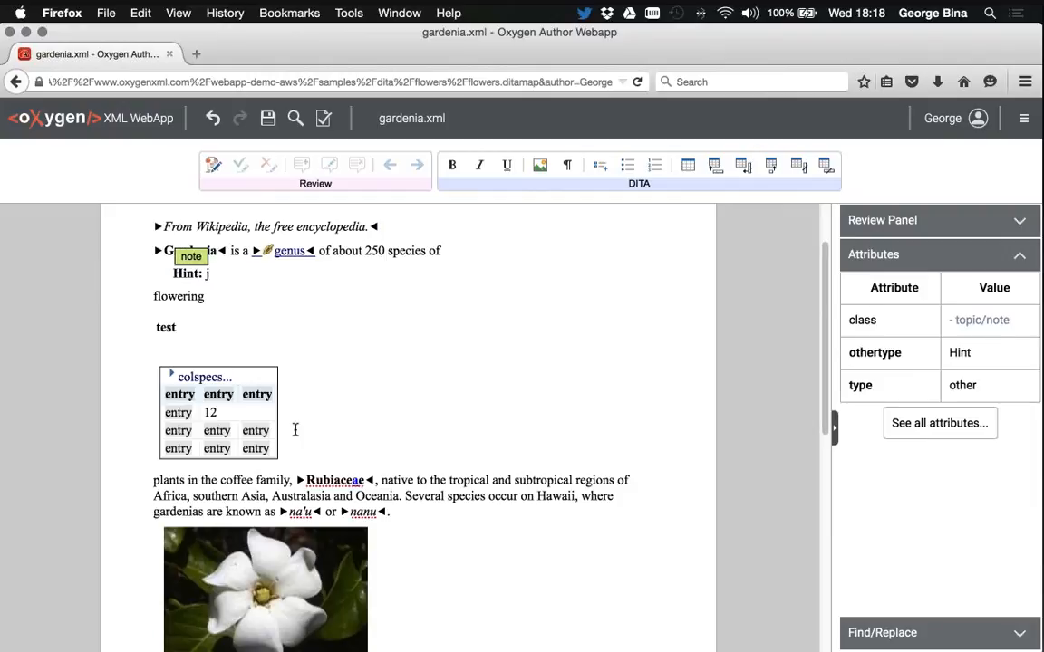
key(BackSpace)
text(test)
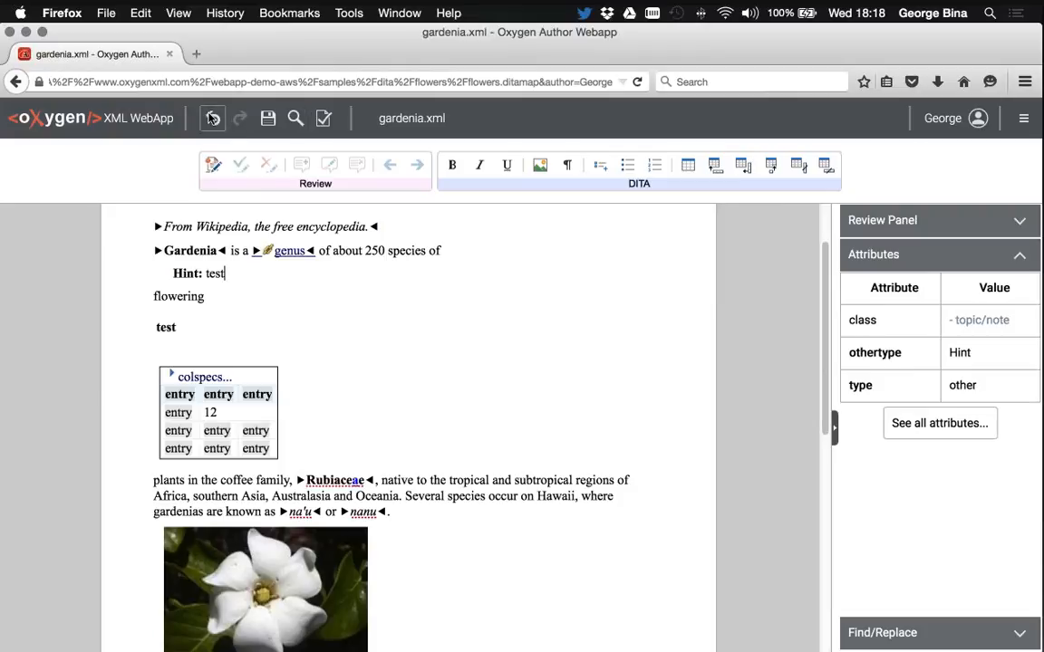
click(269, 122)
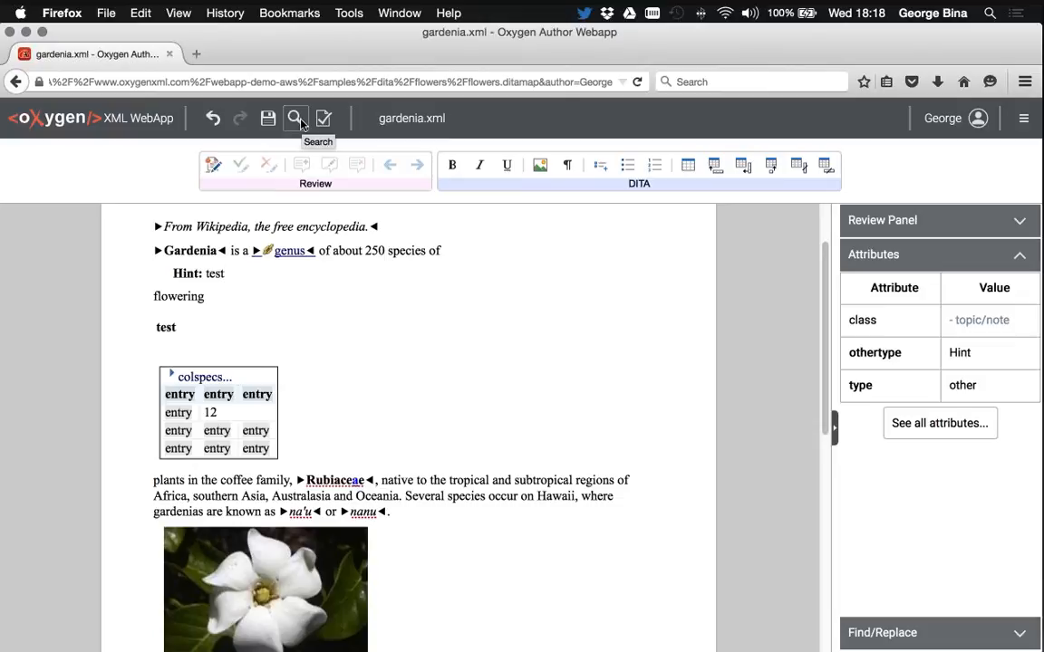
Search the Gardenia document for "grow"
click(299, 120)
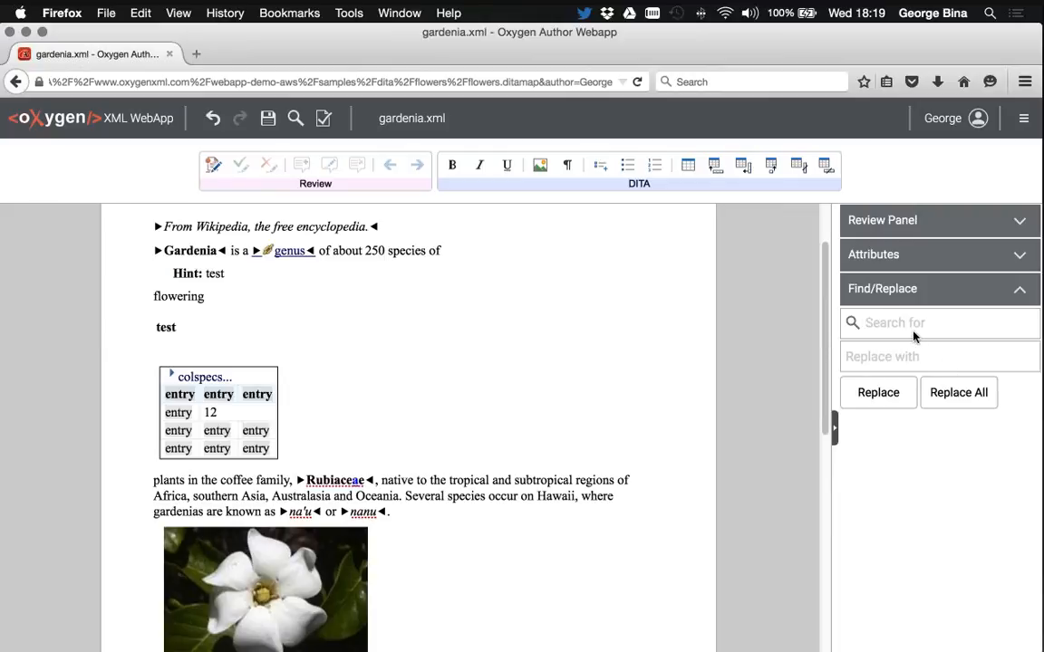
text(d)
key(BackSpace)
text(grow)
key(Return)
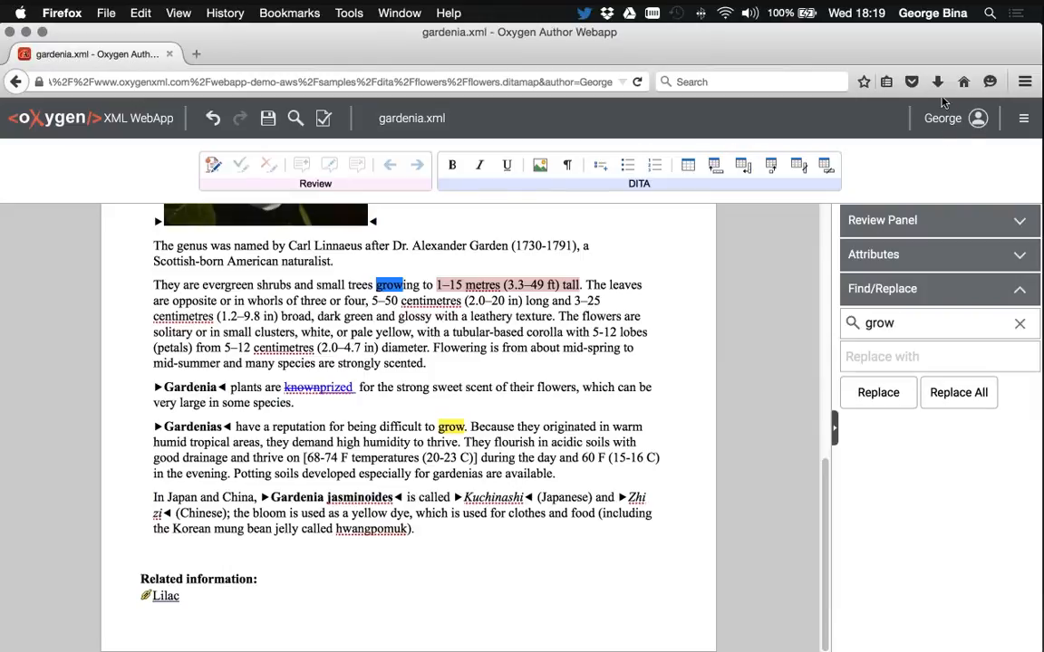
click(1023, 120)
click(1024, 119)
click(1024, 120)
click(1024, 120)
Switch to Microsoft PowerPoint
key(super+Tab)
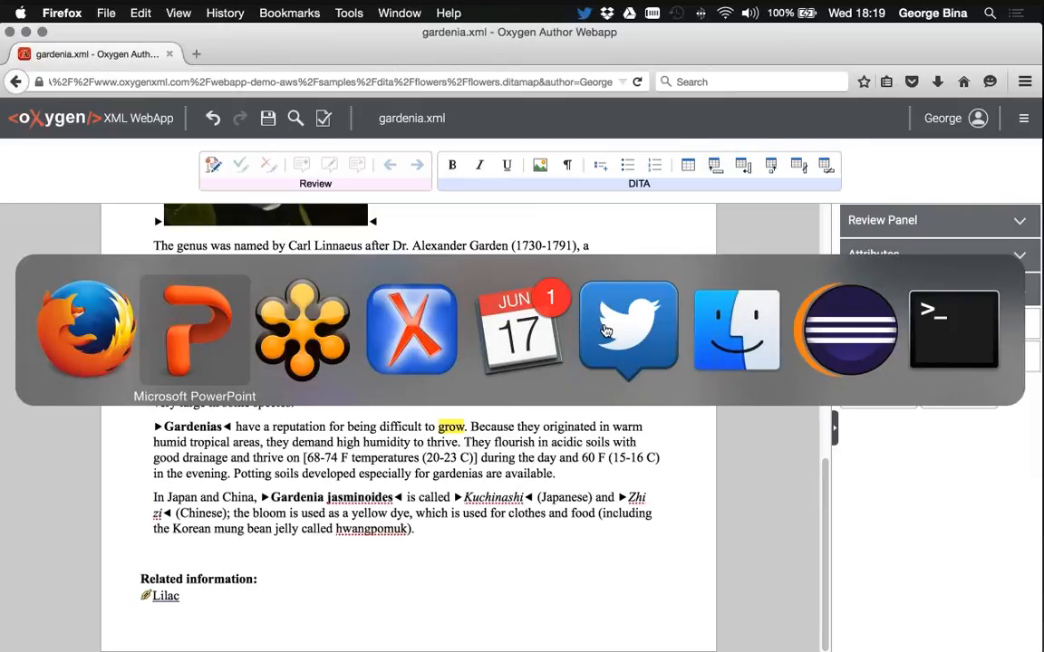
Advance the presentation slide, switch to Oxygen XML Editor and open tr.dita from the samples folder of the project
key(Right)
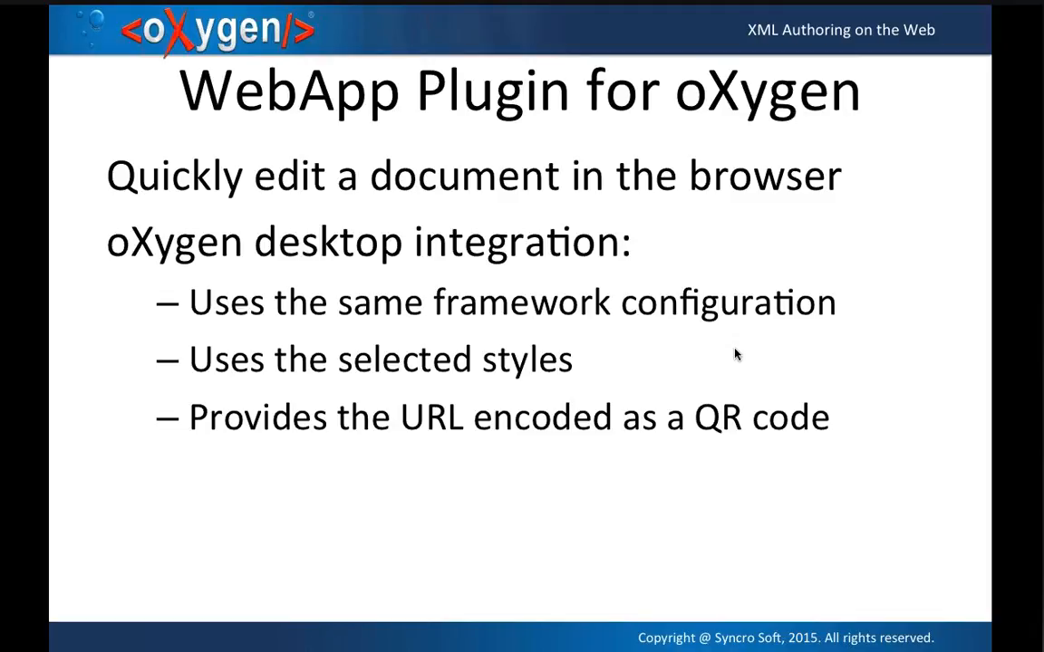
key(super+Tab)
key(super+Tab)
key(super+Tab)
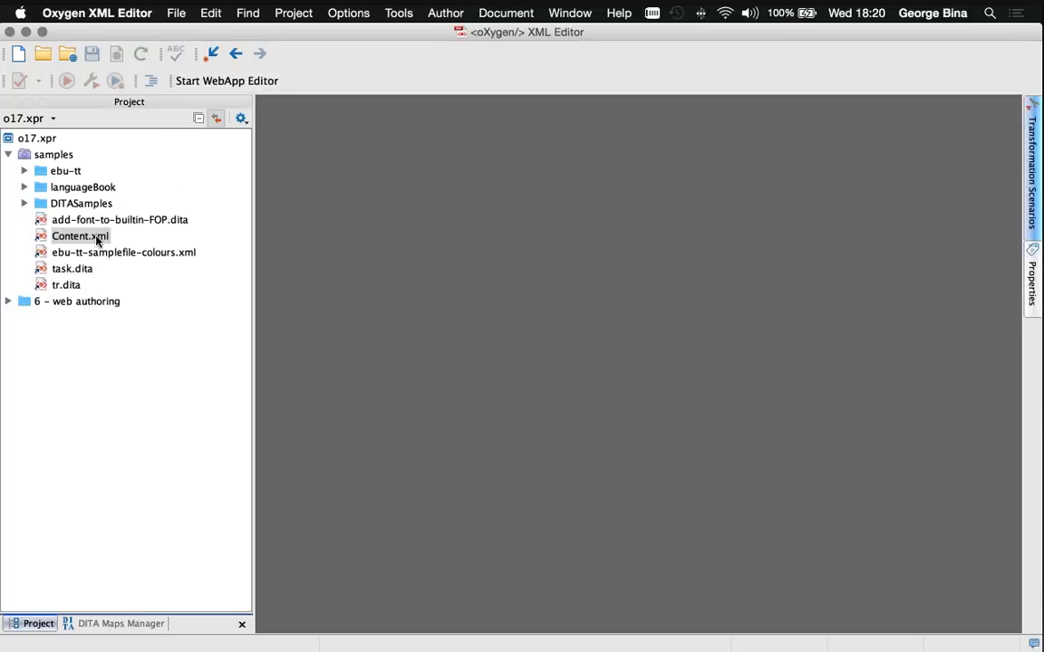
double_click(72, 287)
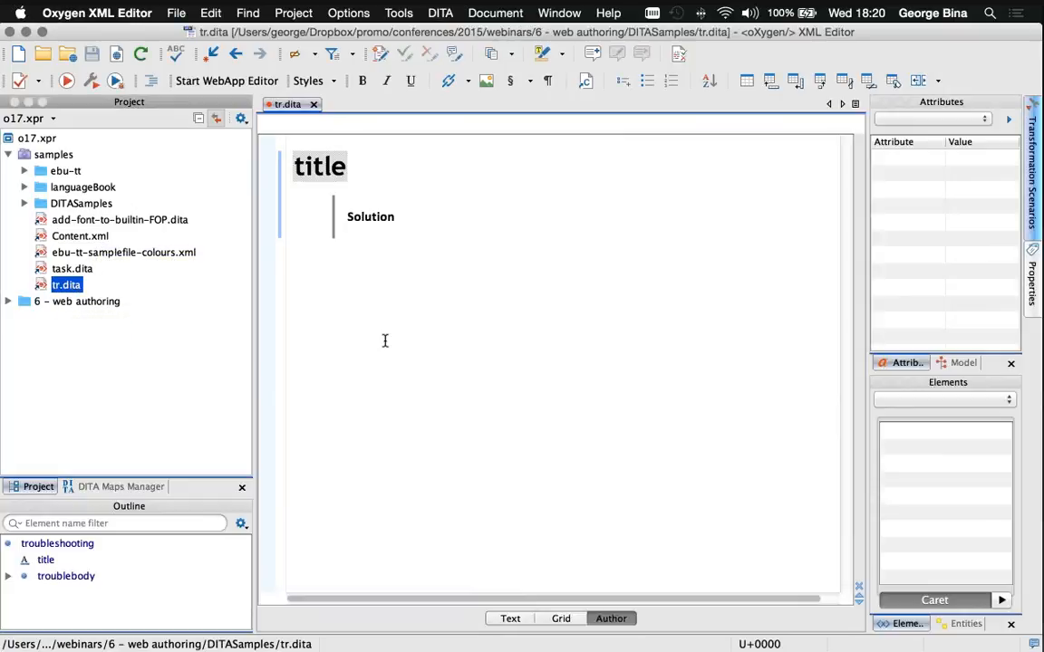
Start the WebApp editor for tr.dita and inspect the local server address it provides
click(265, 82)
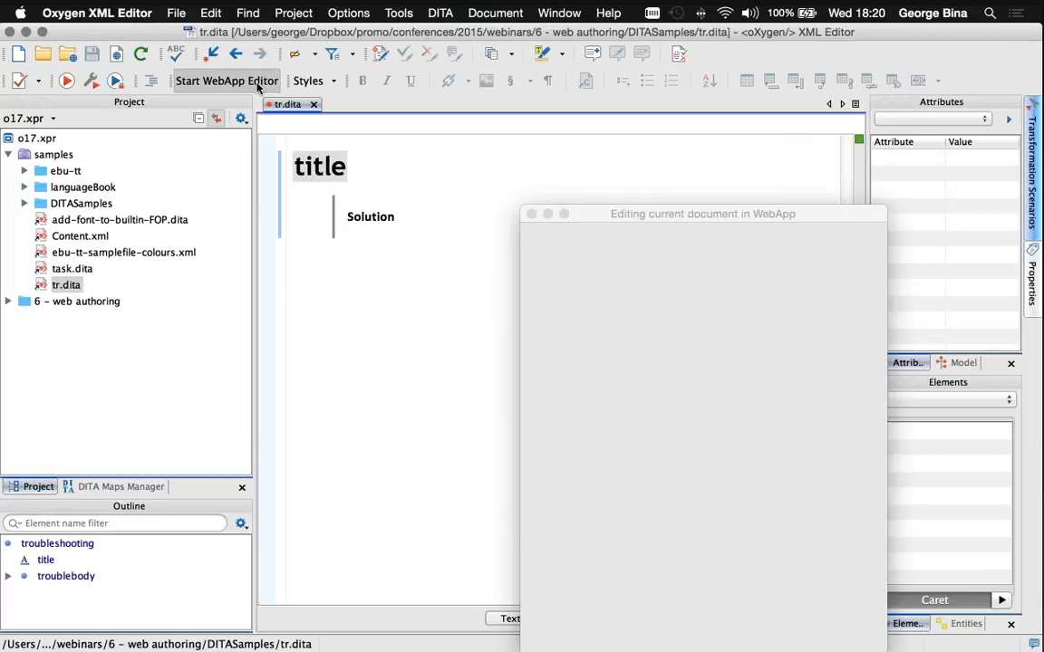
drag(719, 217, 821, 203)
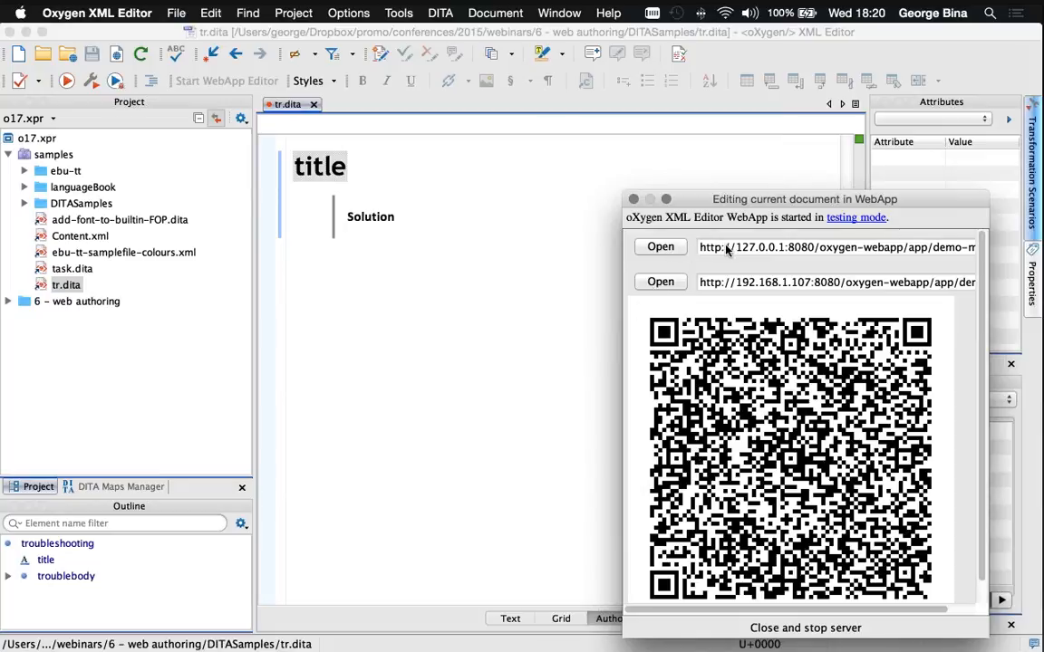
drag(724, 247, 940, 247)
scroll(856, 245, right, 3)
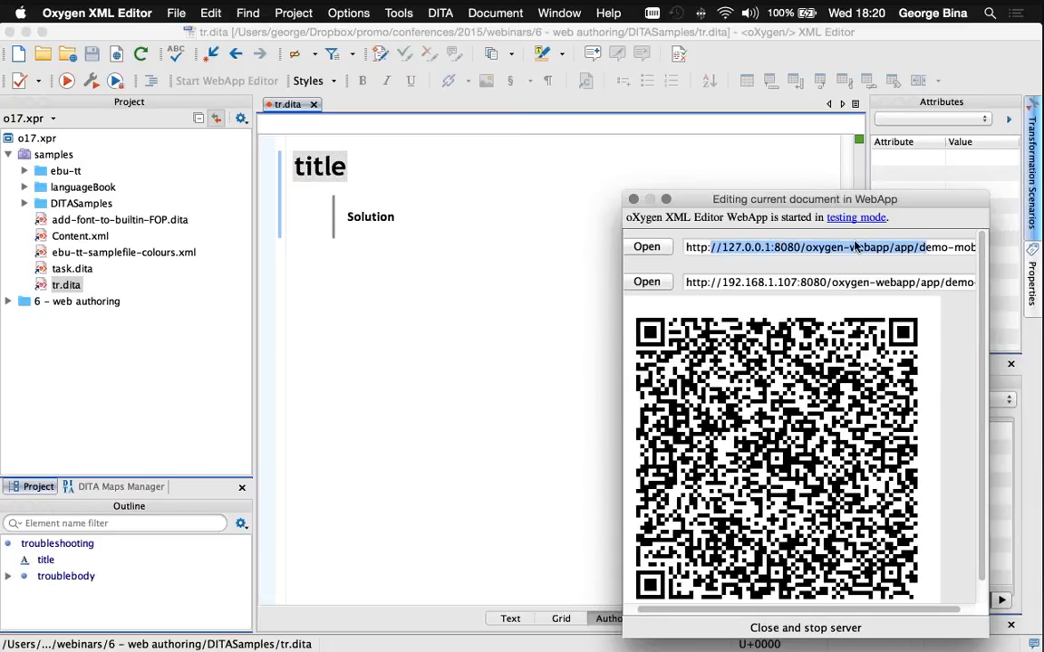
scroll(838, 253, left, 3)
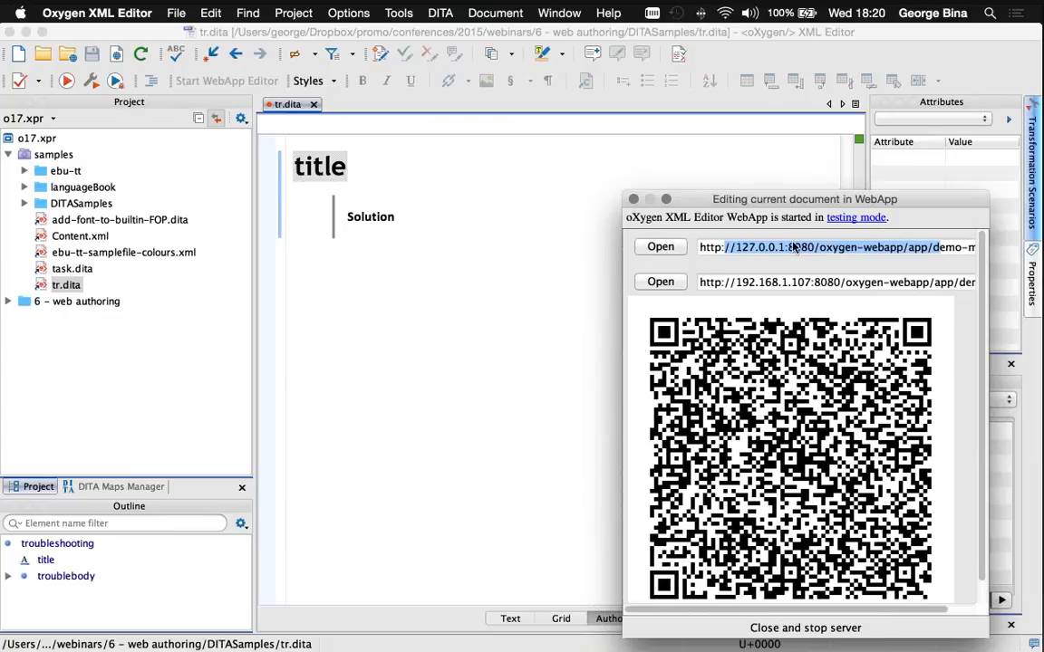
click(750, 252)
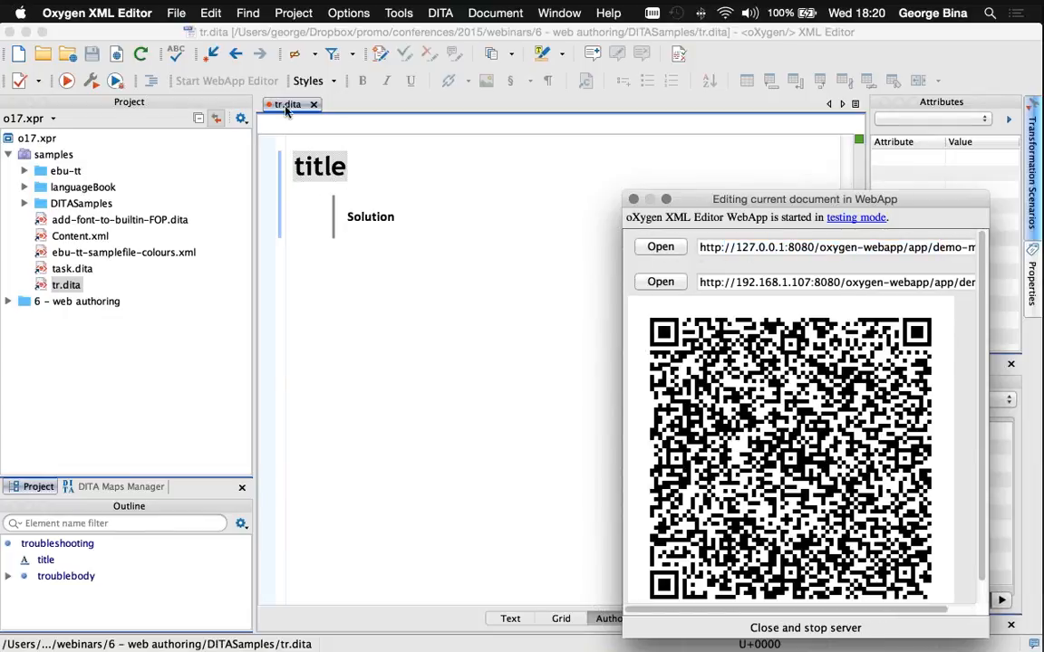
Open tr.dita in the browser through the 127.0.0.1 address and check its title and Solution section
click(647, 247)
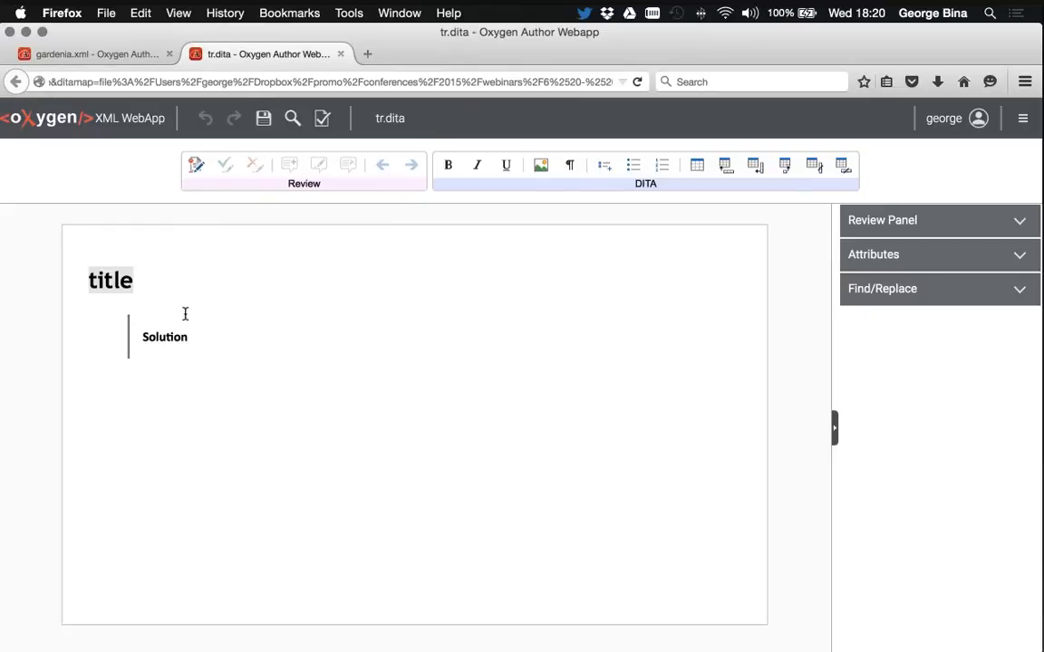
click(125, 279)
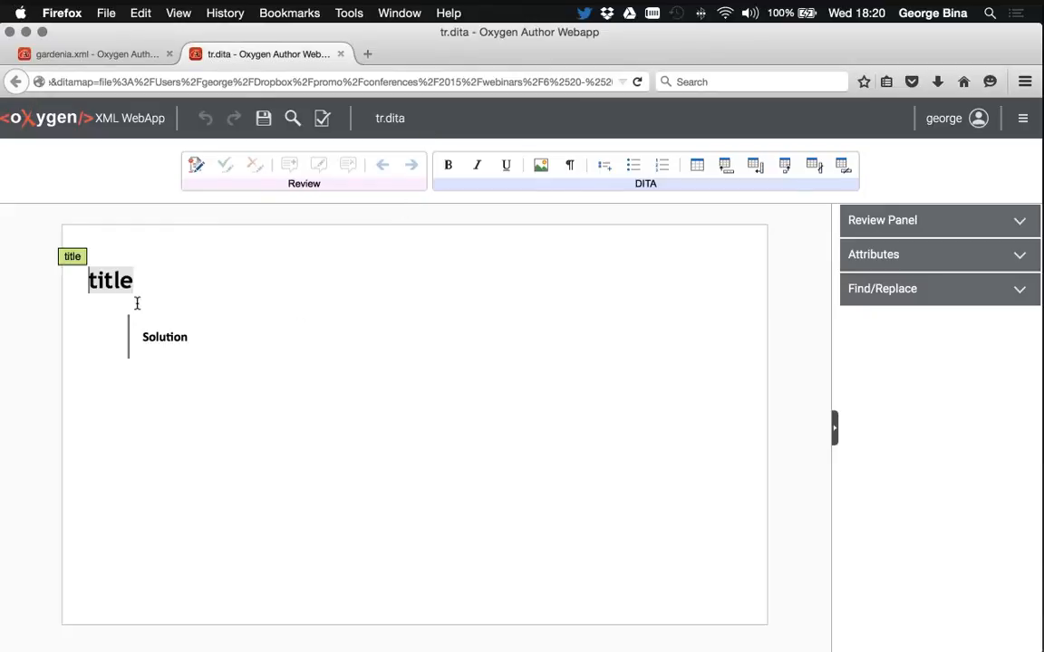
click(172, 337)
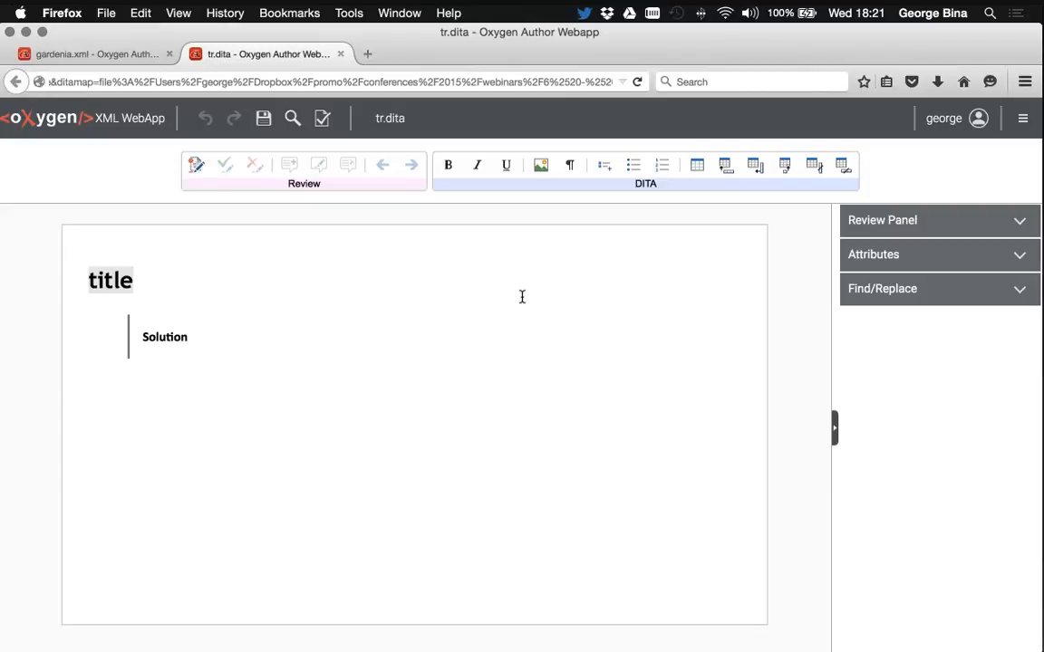
Switch back to Oxygen XML Editor and apply the Century style to tr.dita
key(super+Tab)
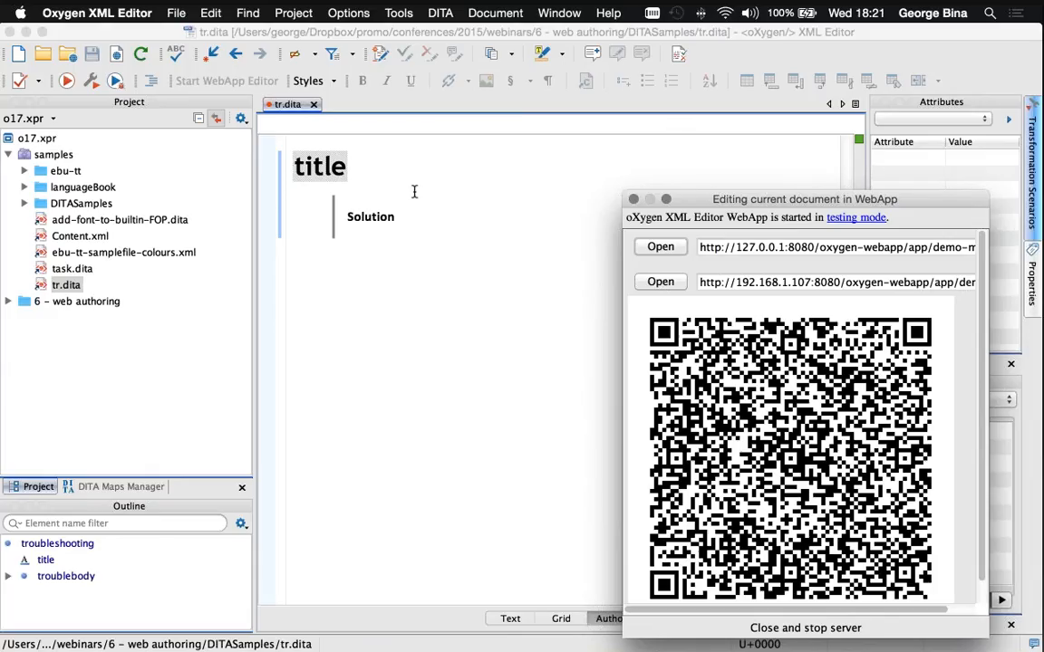
click(375, 173)
click(310, 80)
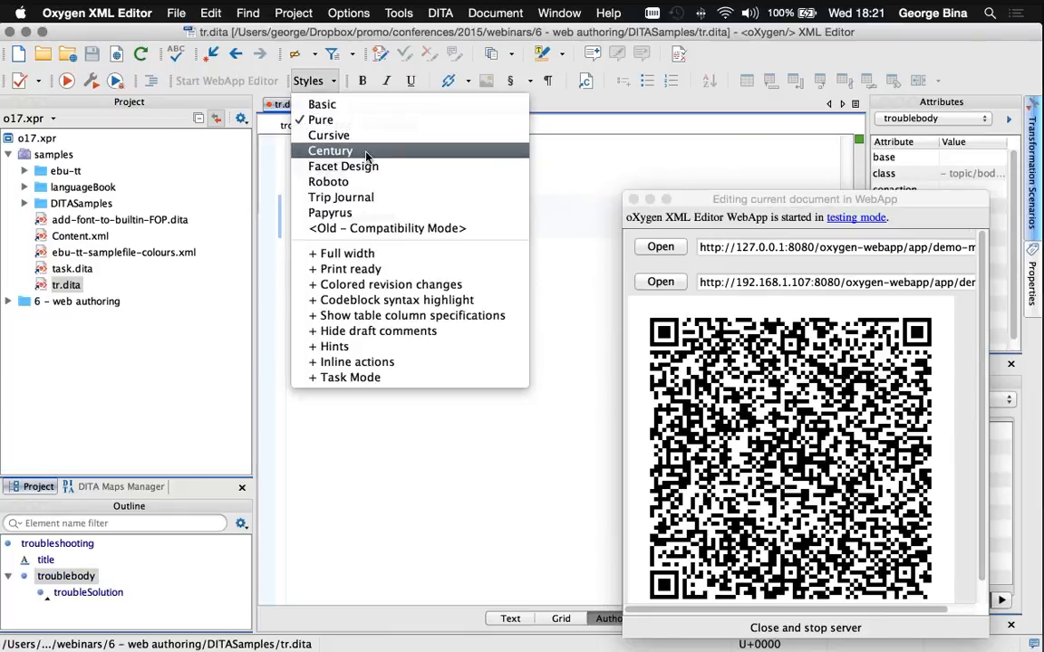
click(366, 154)
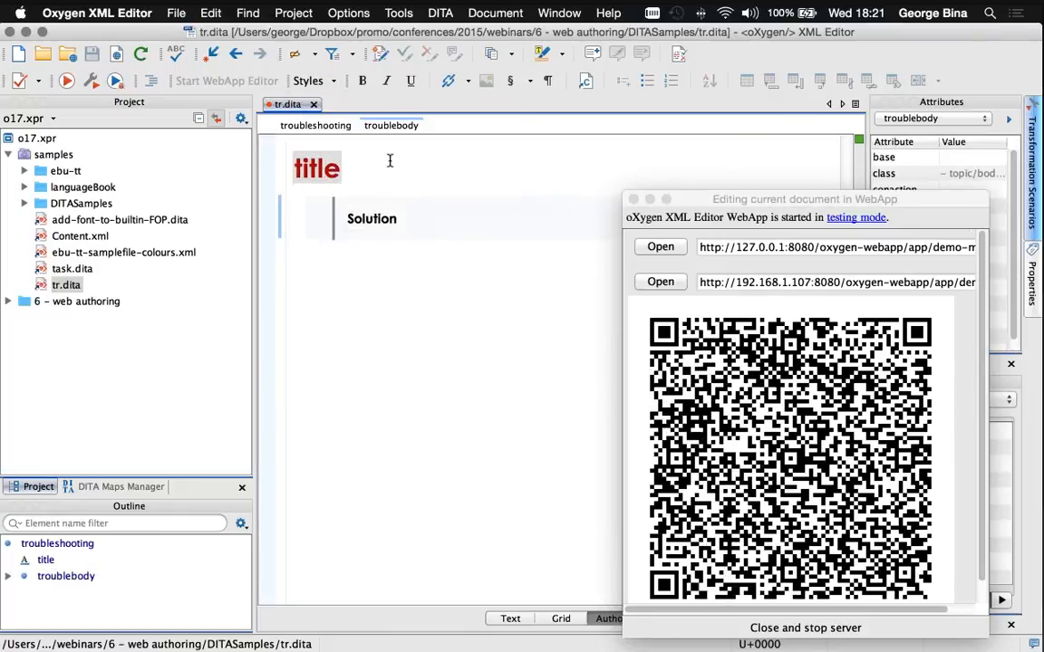
Enable the Hints and Inline actions style layers for tr.dita
click(324, 85)
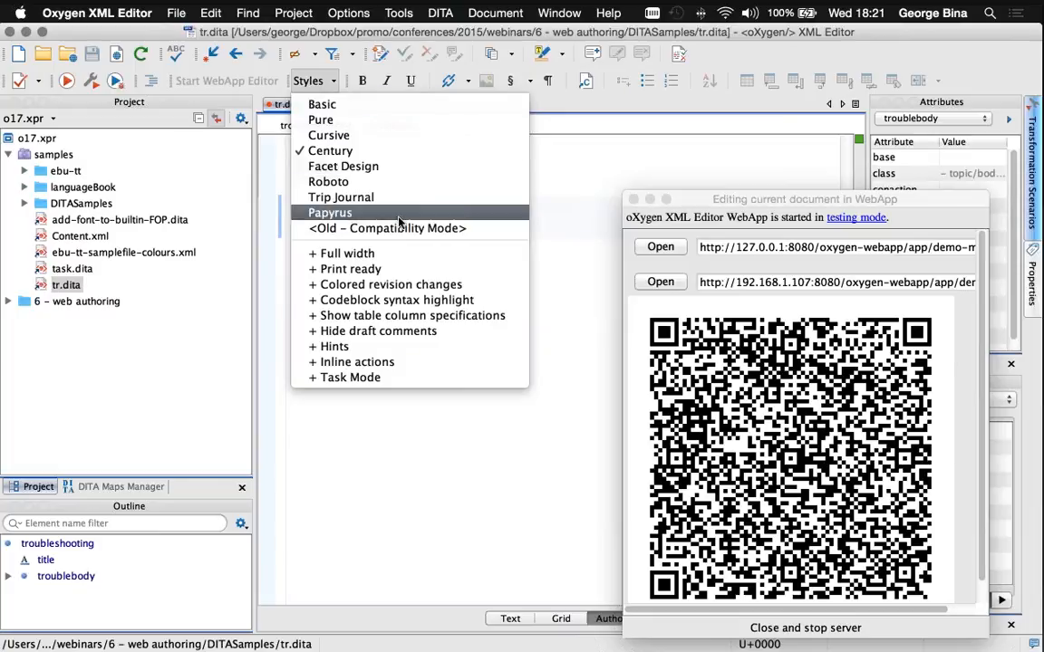
click(401, 348)
click(332, 83)
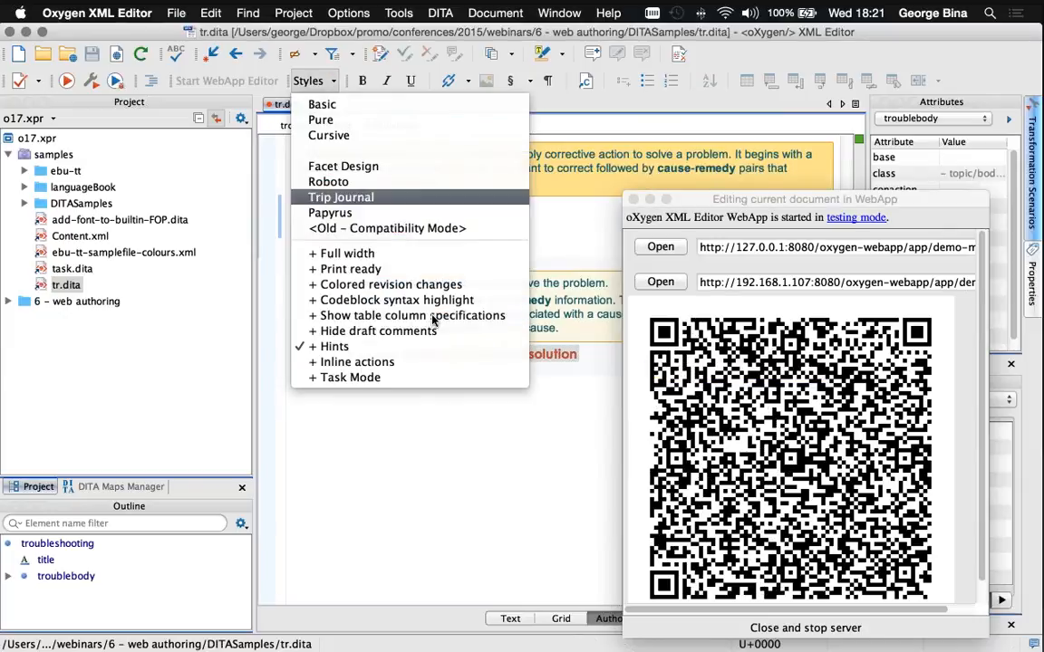
click(439, 362)
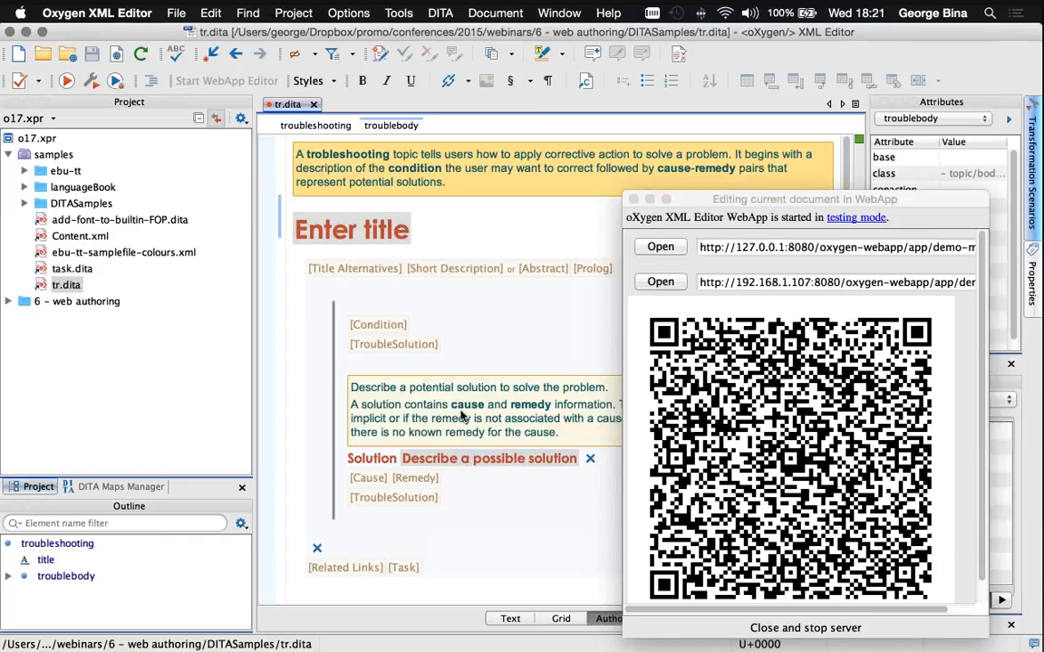
Open tr.dita again in the browser through the 127.0.0.1 address and look over its hints and inline actions
click(399, 262)
click(660, 247)
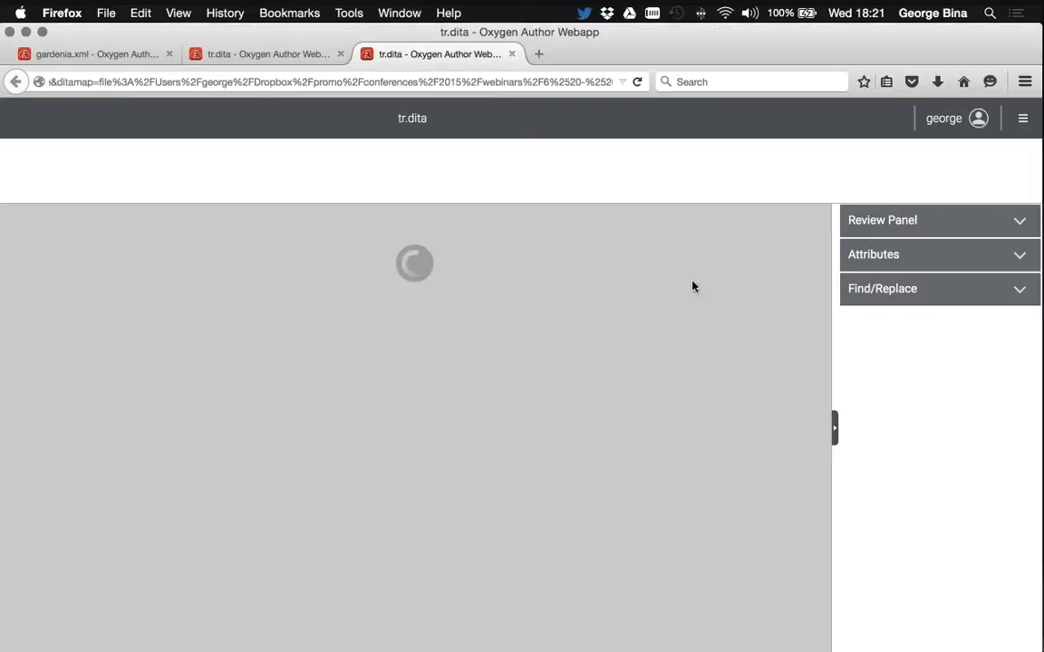
scroll(473, 364, down, 1)
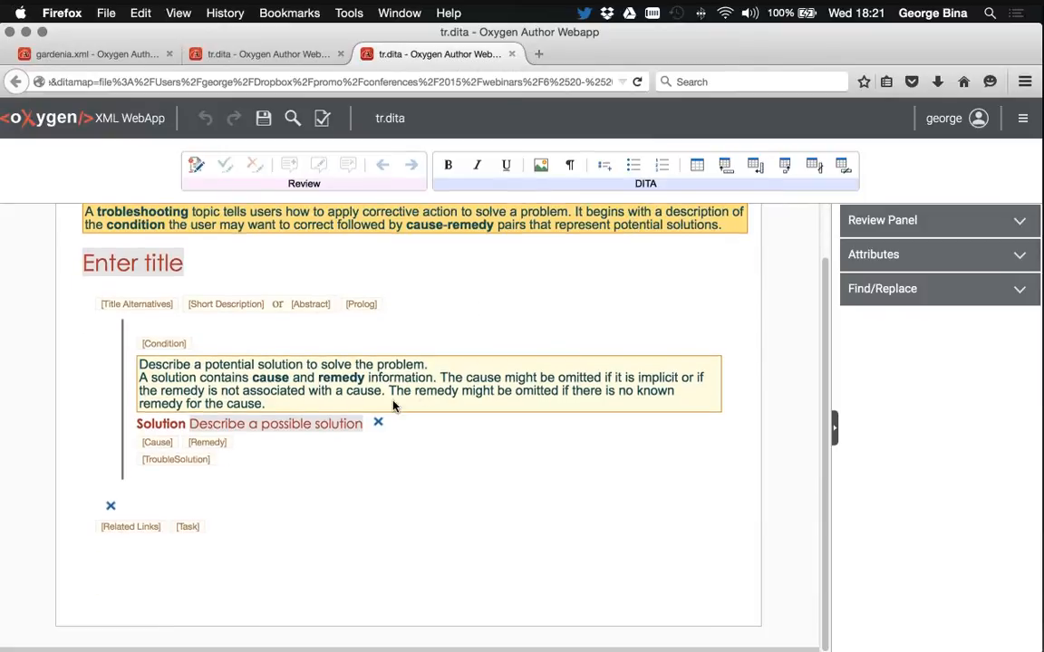
scroll(394, 405, up, 1)
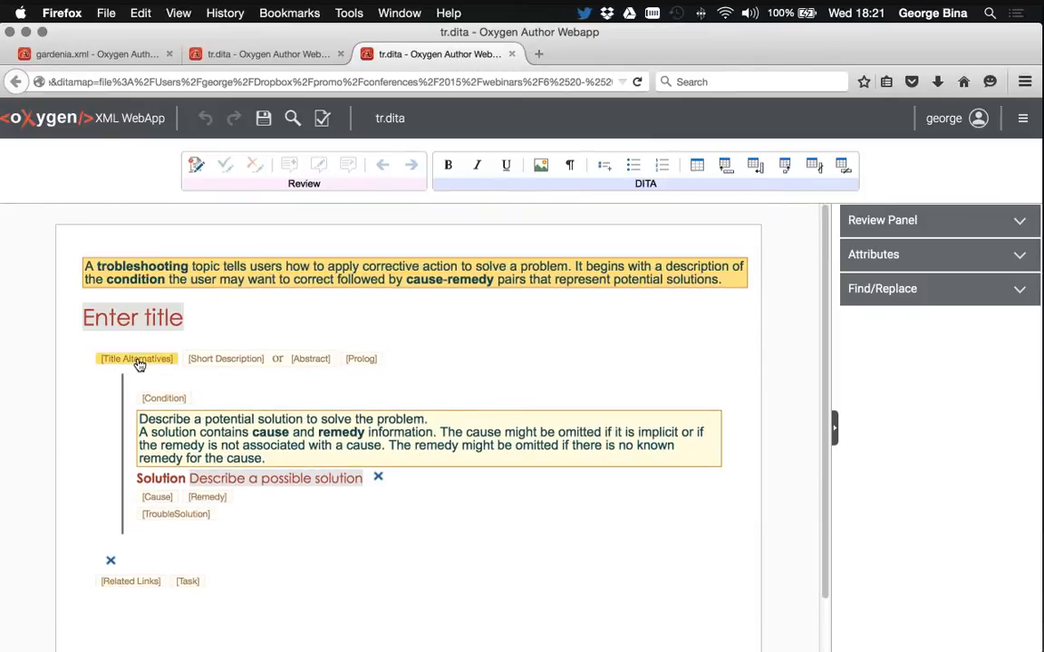
Insert a short description below the topic title and a cause in the solution using the inline actions
click(230, 361)
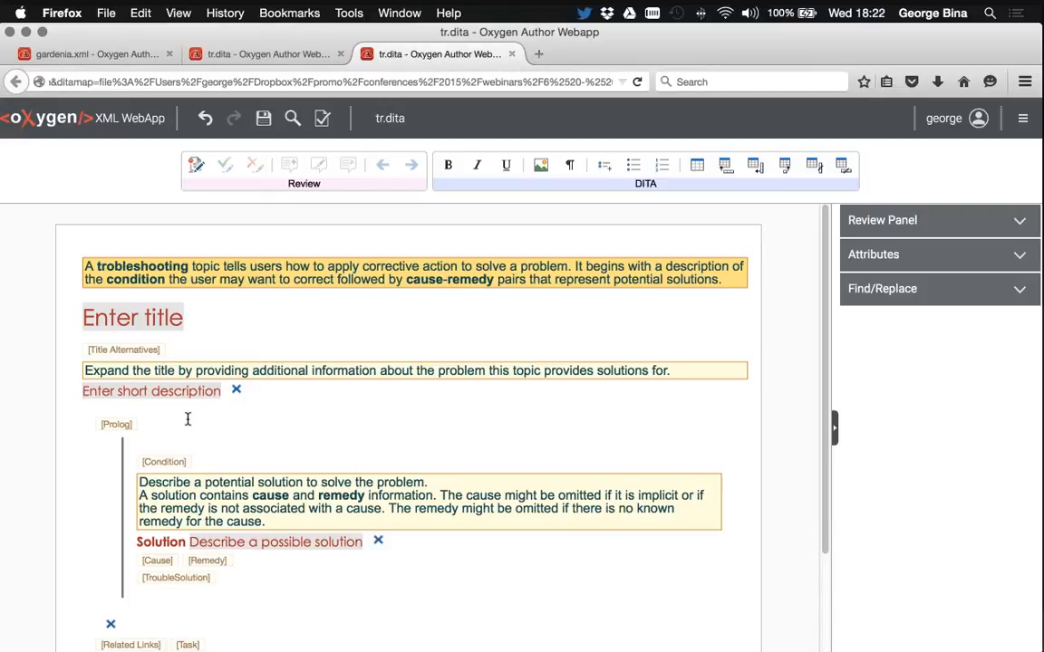
scroll(257, 446, down, 3)
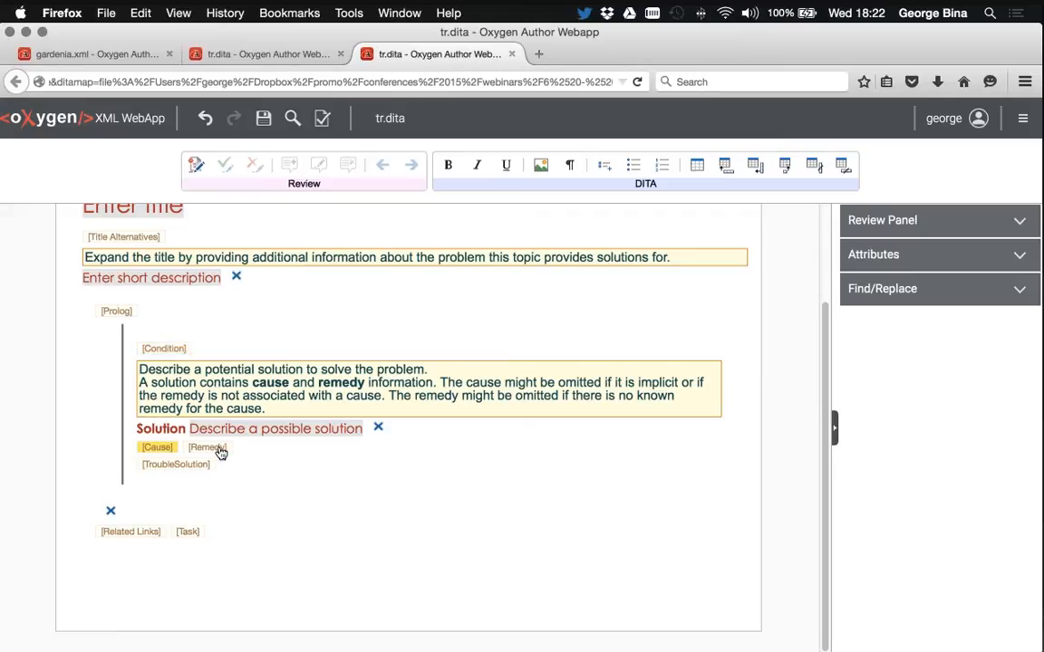
click(165, 449)
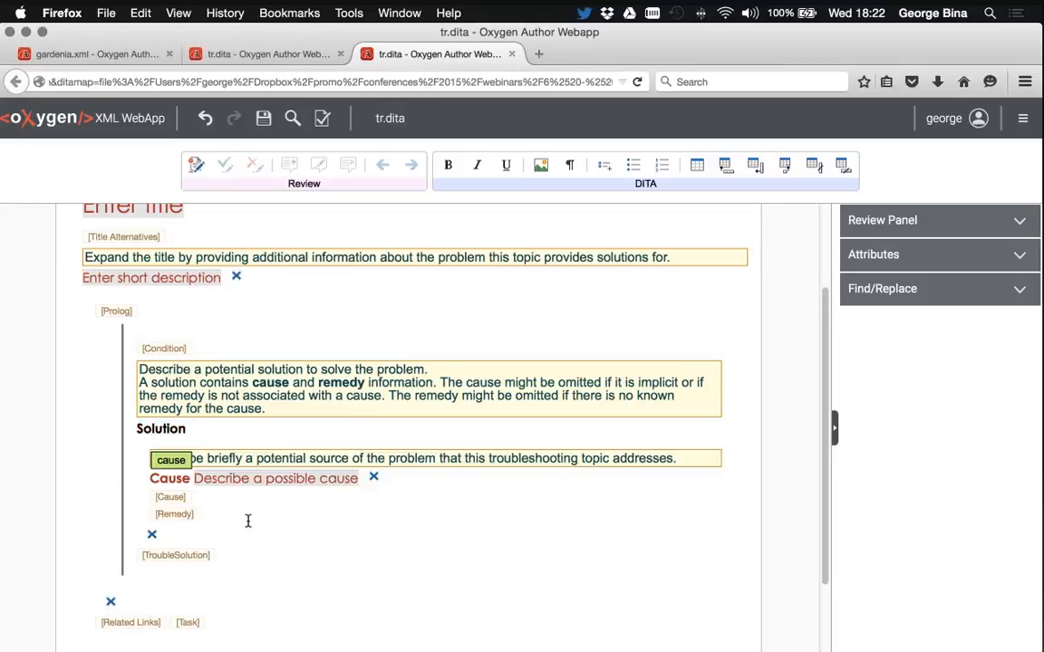
Insert a remedy after the solution's cause and a condition above the solution
scroll(244, 519, down, 1)
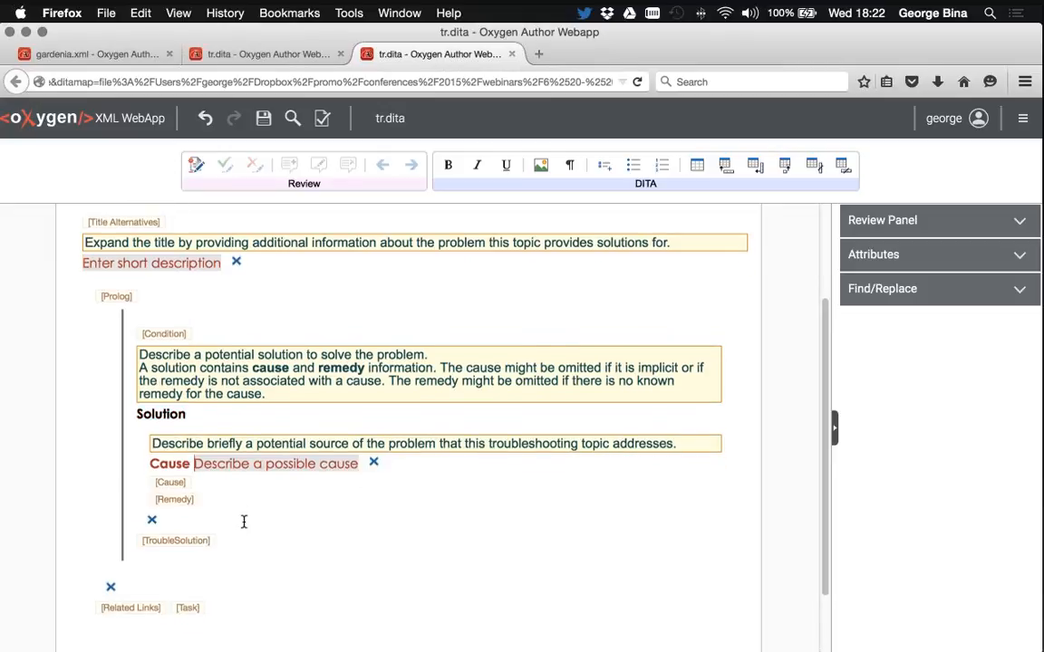
click(172, 499)
scroll(315, 498, down, 3)
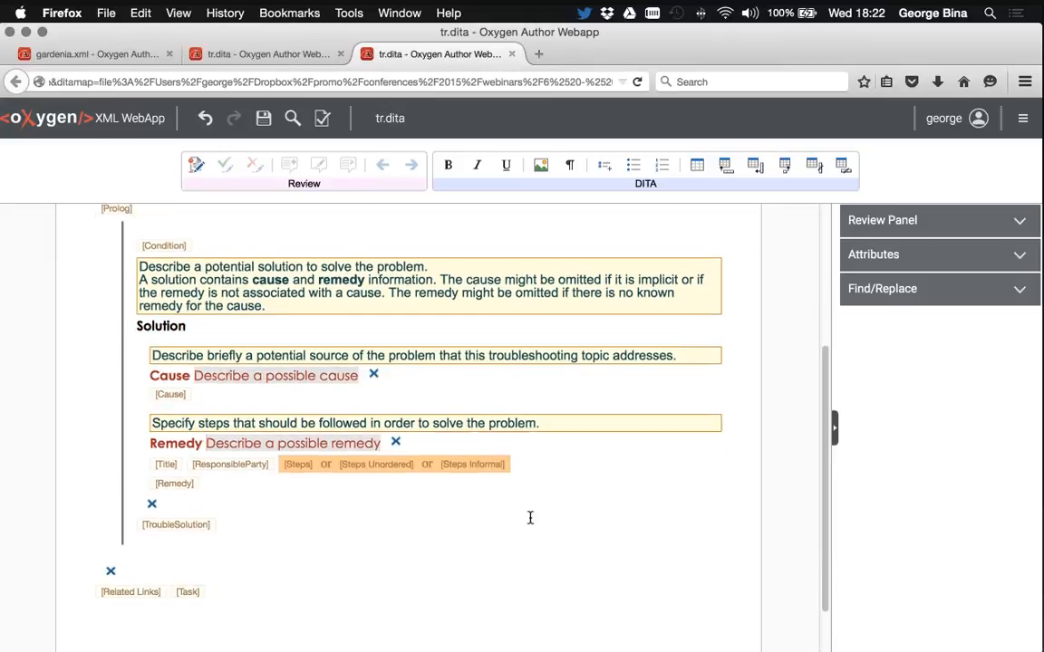
scroll(163, 317, up, 2)
click(164, 288)
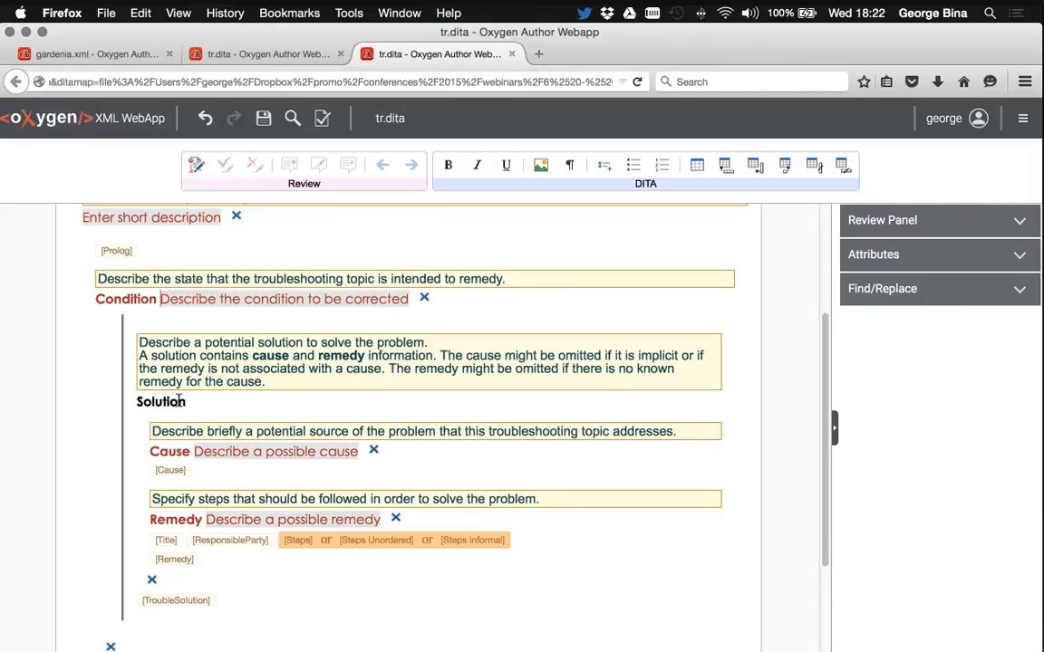
Add a second troubleSolution element after the first solution
scroll(250, 416, down, 1)
scroll(203, 529, down, 1)
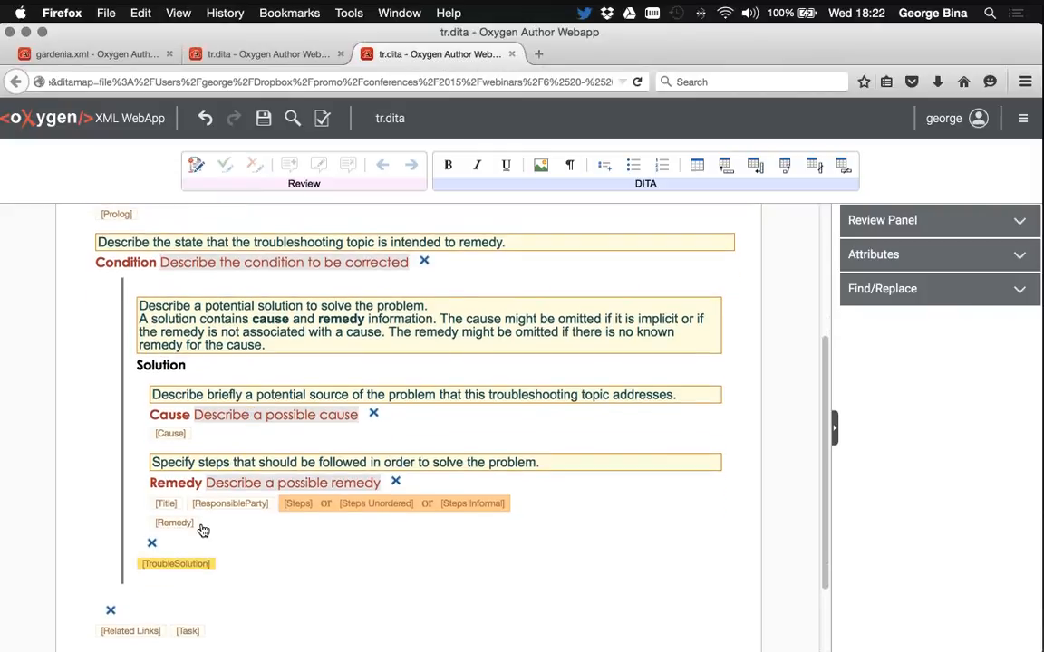
click(176, 556)
scroll(272, 580, down, 8)
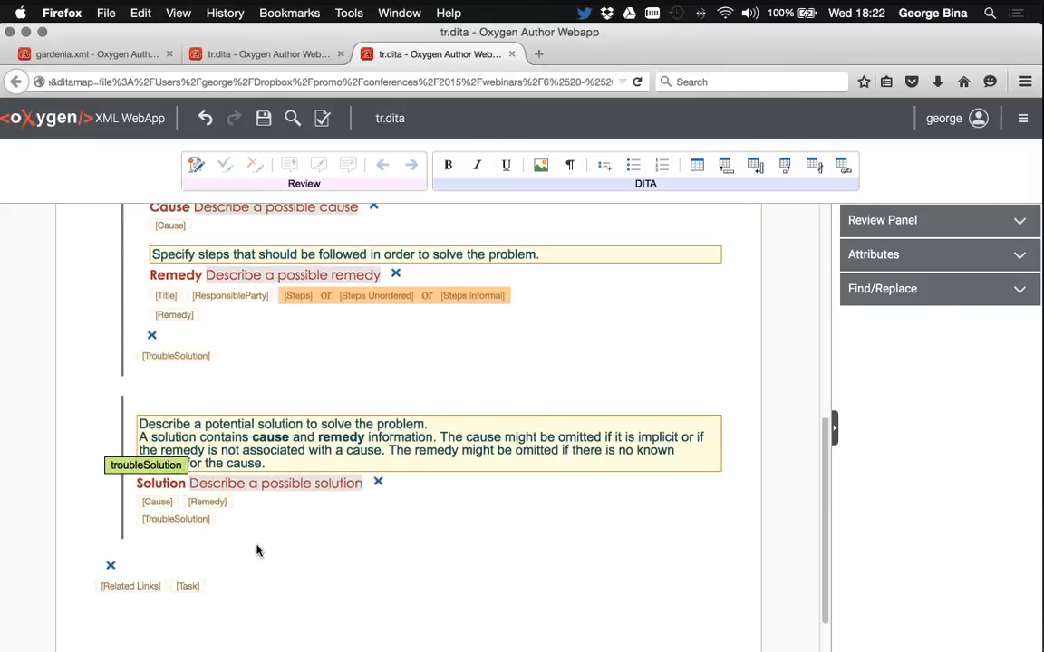
Insert a second cause after the existing cause in the first solution
scroll(290, 407, up, 7)
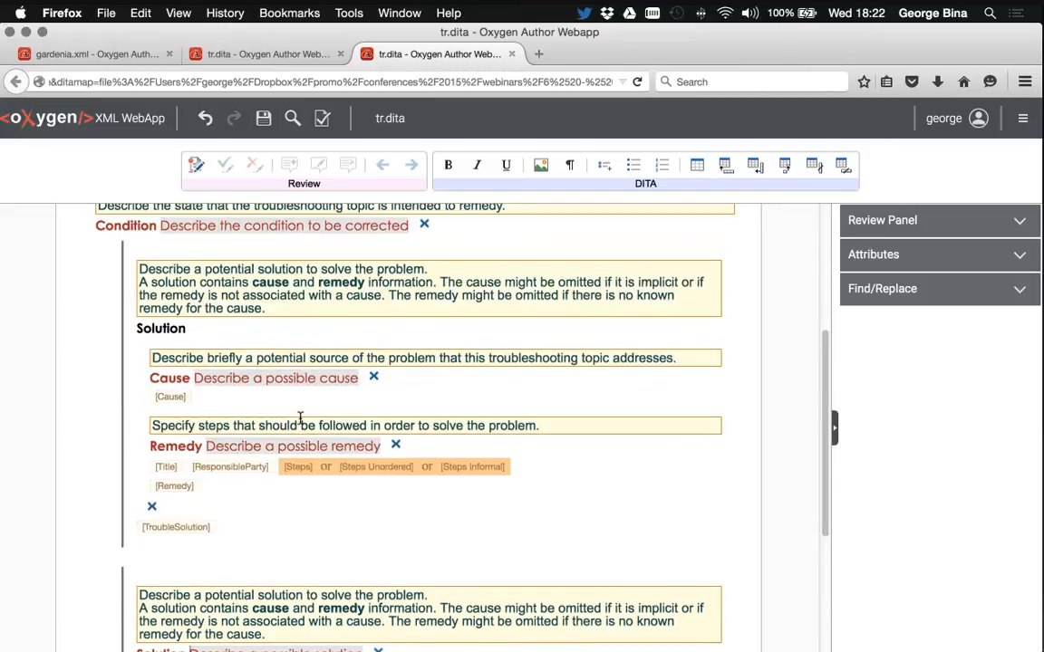
scroll(208, 381, up, 1)
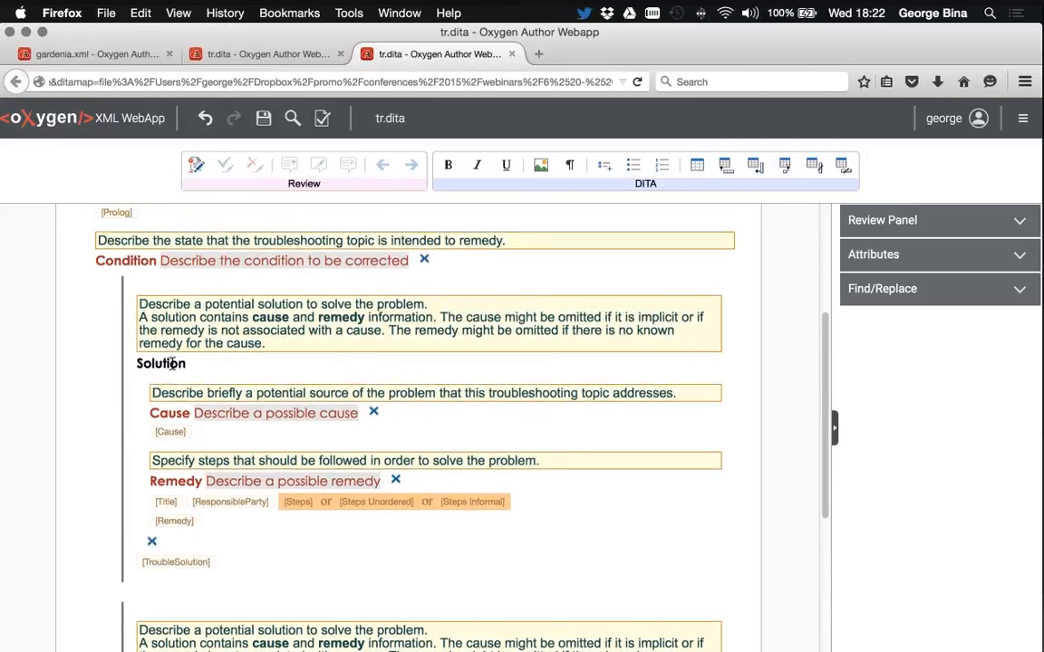
click(170, 432)
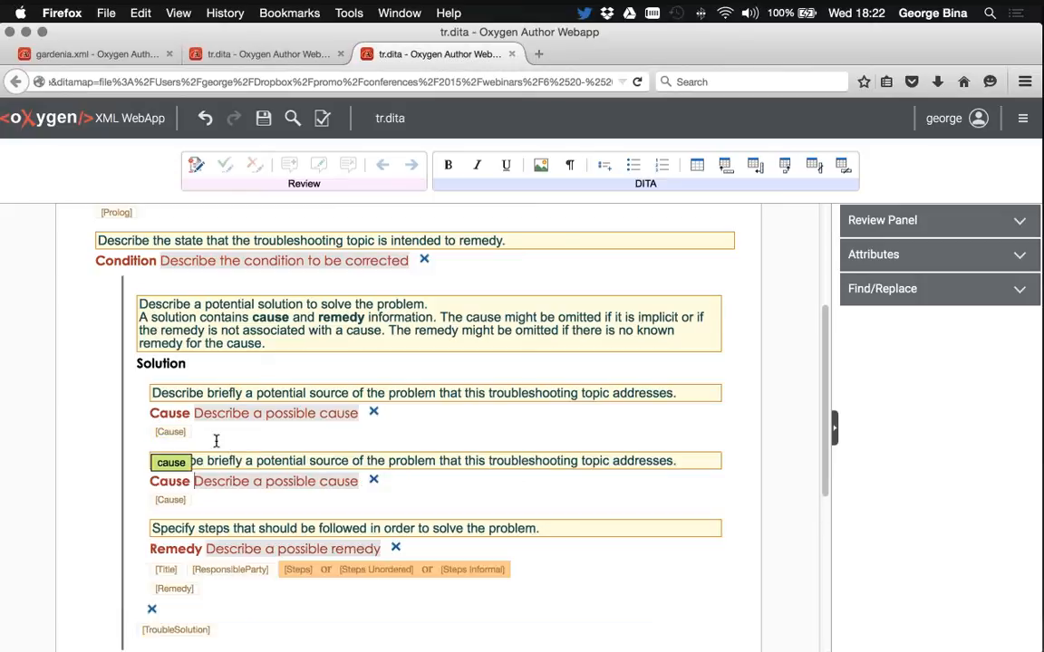
Add a second remedy to the first solution and delete it again
scroll(232, 453, down, 3)
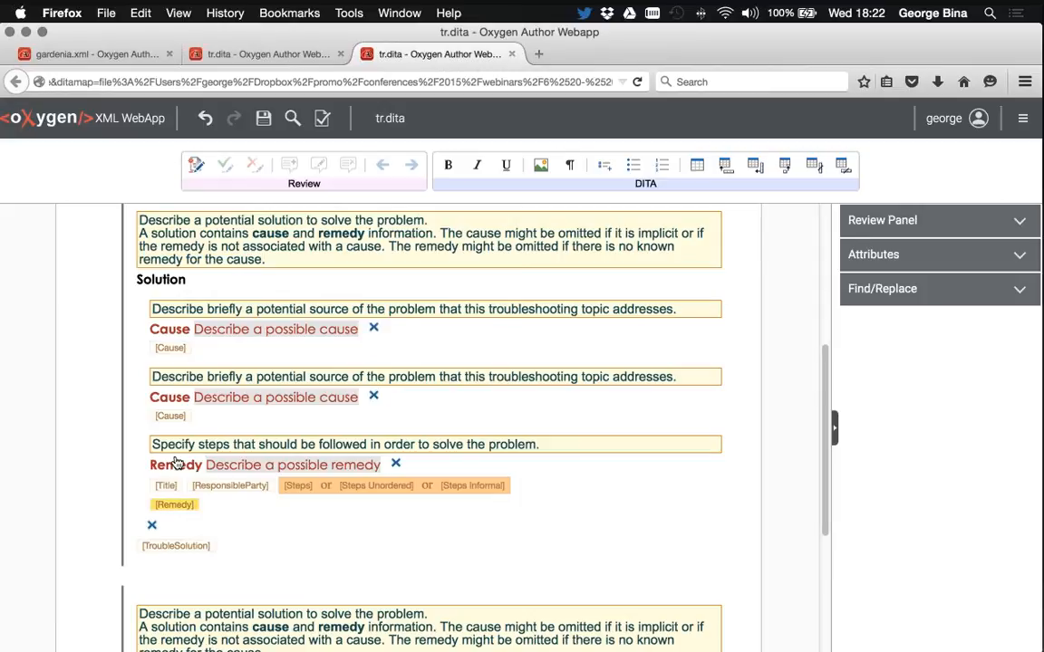
click(174, 505)
scroll(248, 491, down, 3)
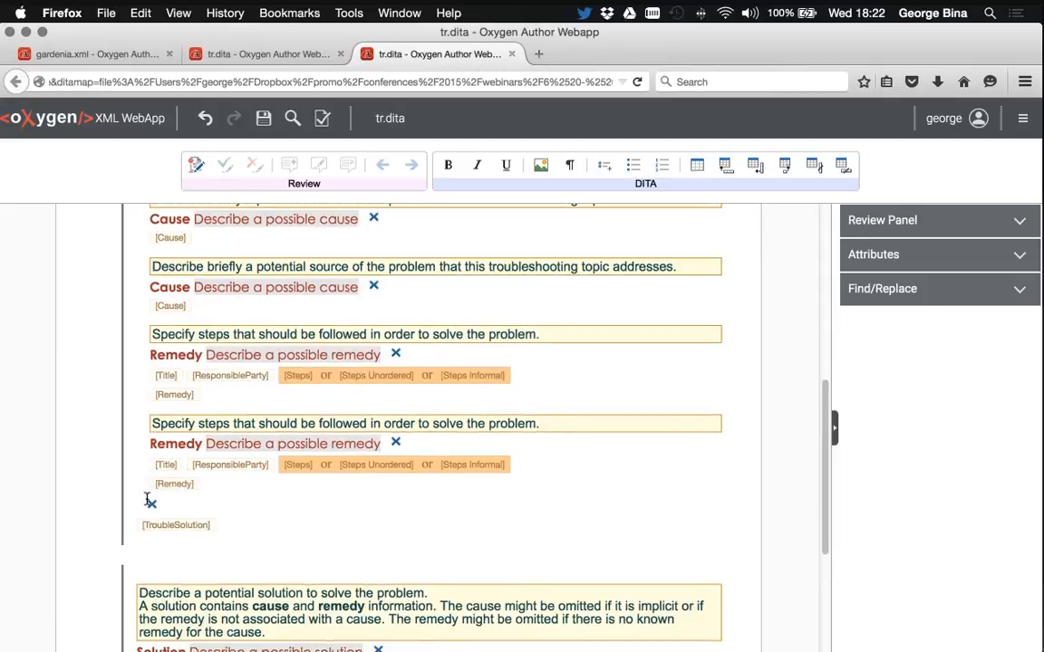
click(396, 442)
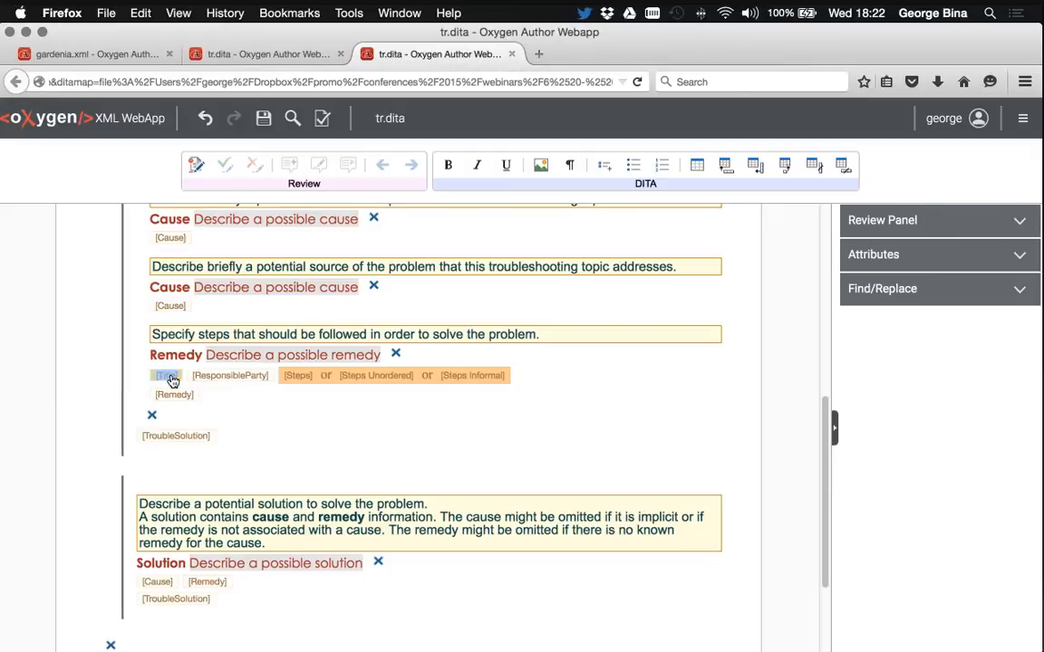
Insert a title element in the first solution's remedy
click(167, 377)
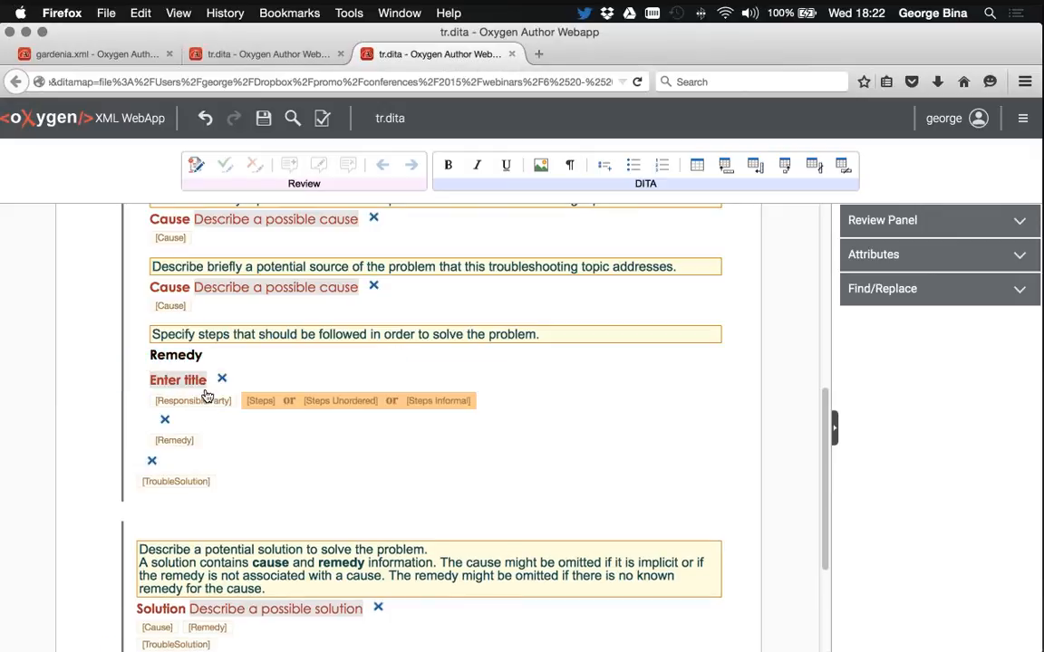
Insert a numbered steps procedure in the first solution's remedy, below its title
mouse_move(257, 404)
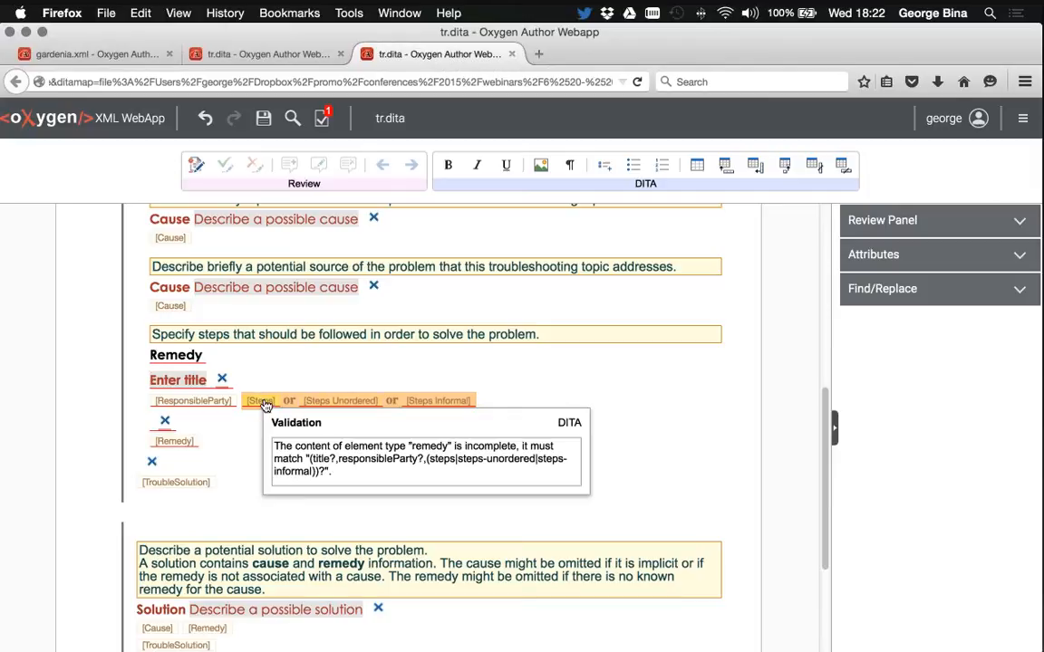
click(276, 407)
scroll(321, 442, down, 2)
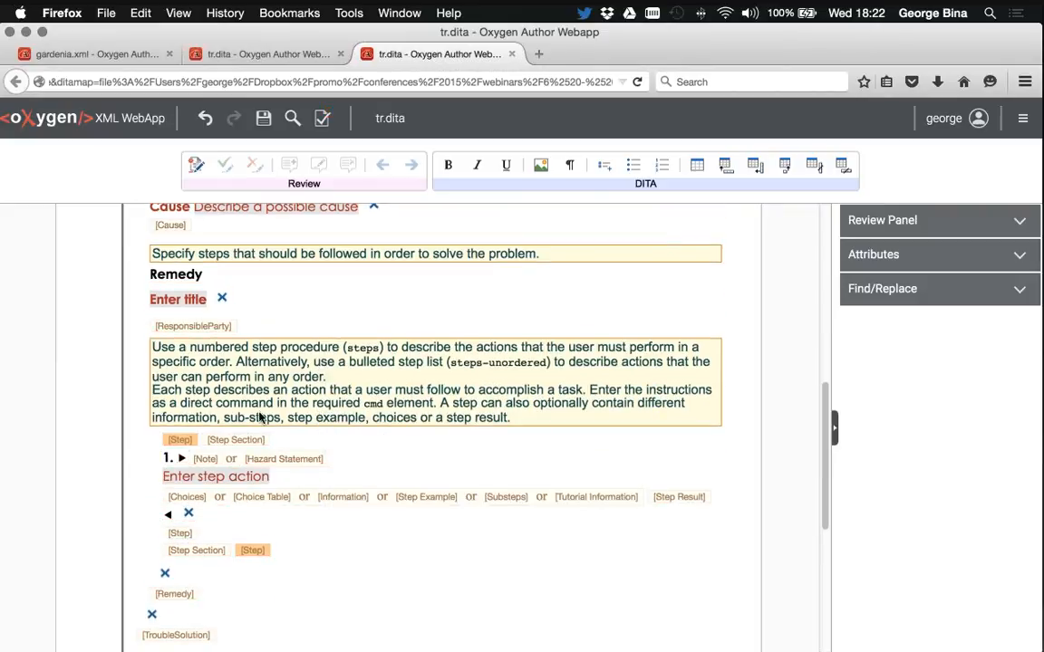
scroll(314, 457, up, 3)
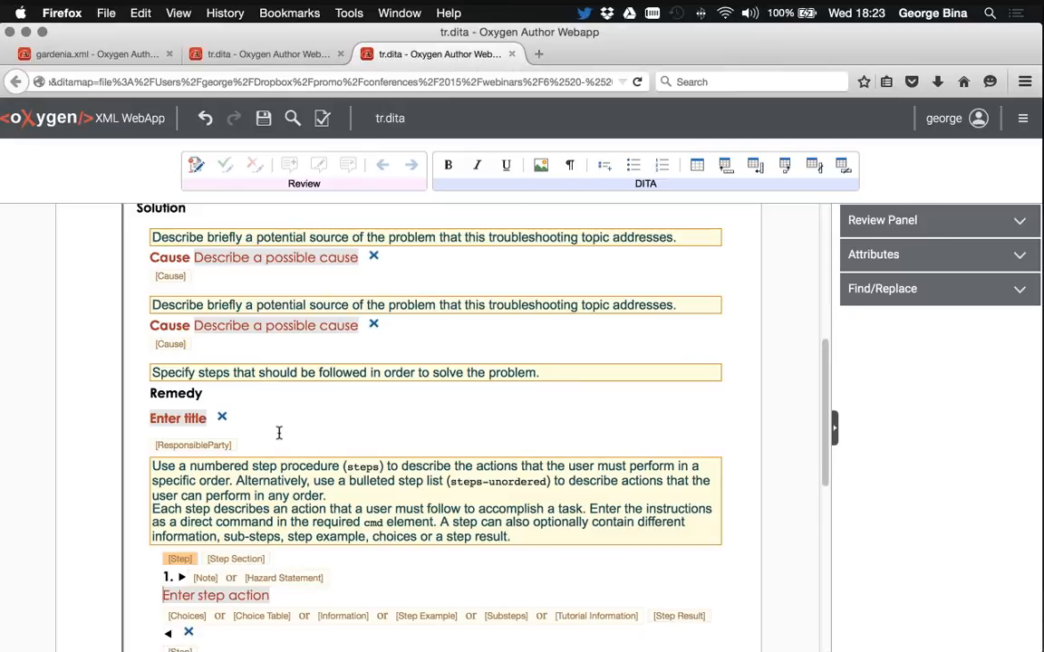
scroll(277, 431, up, 3)
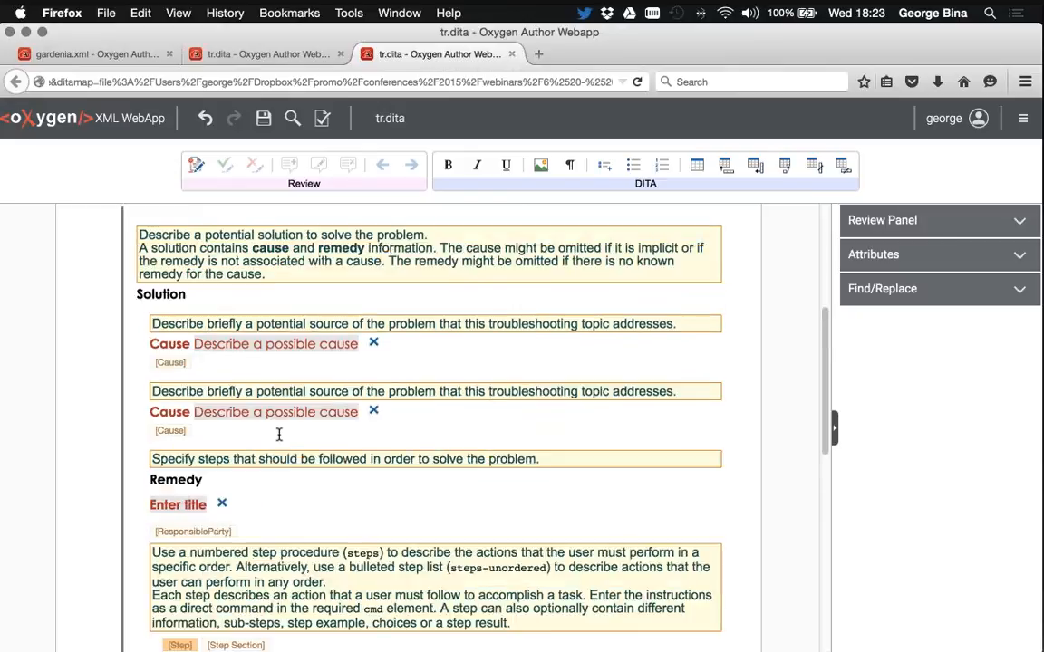
scroll(273, 425, up, 4)
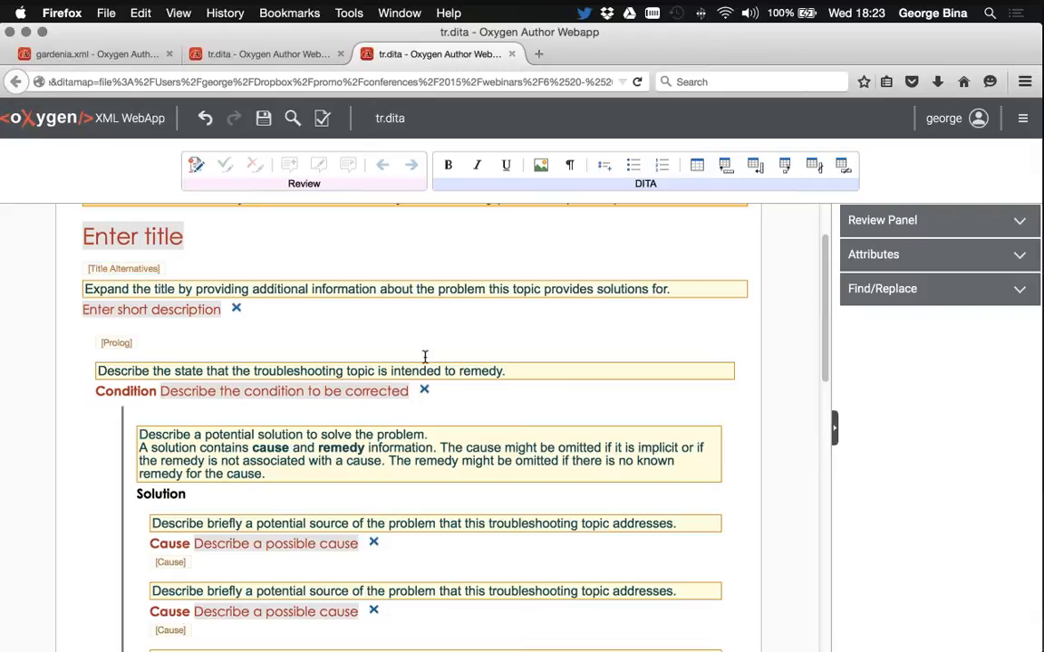
Switch to Oxygen XML Editor and examine the QR code for editing the current document in the WebApp
key(super+Tab)
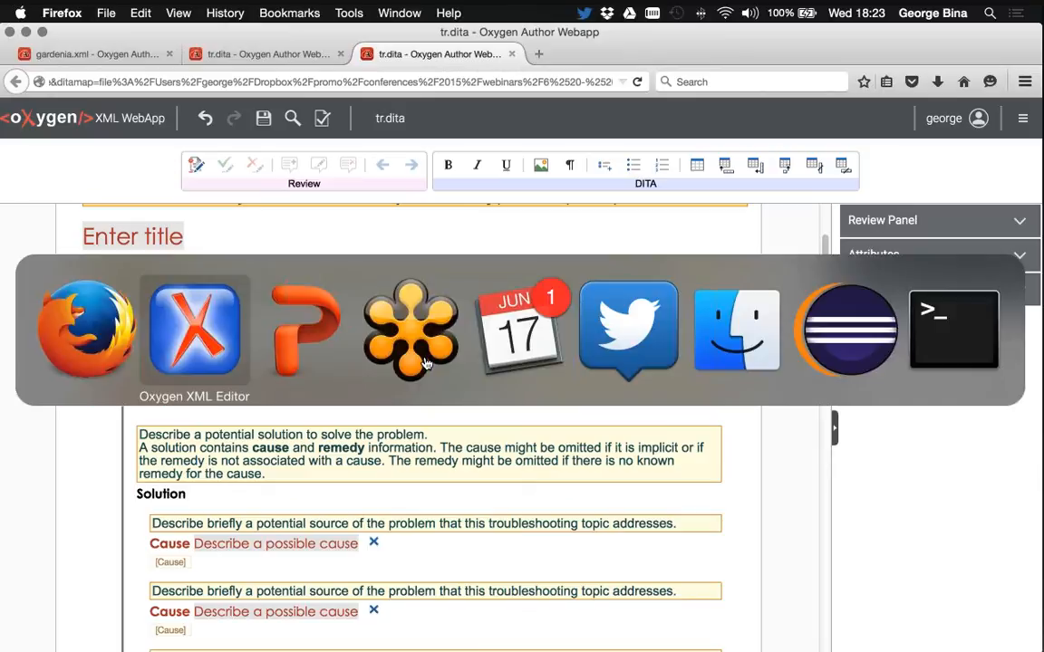
key(super+Tab)
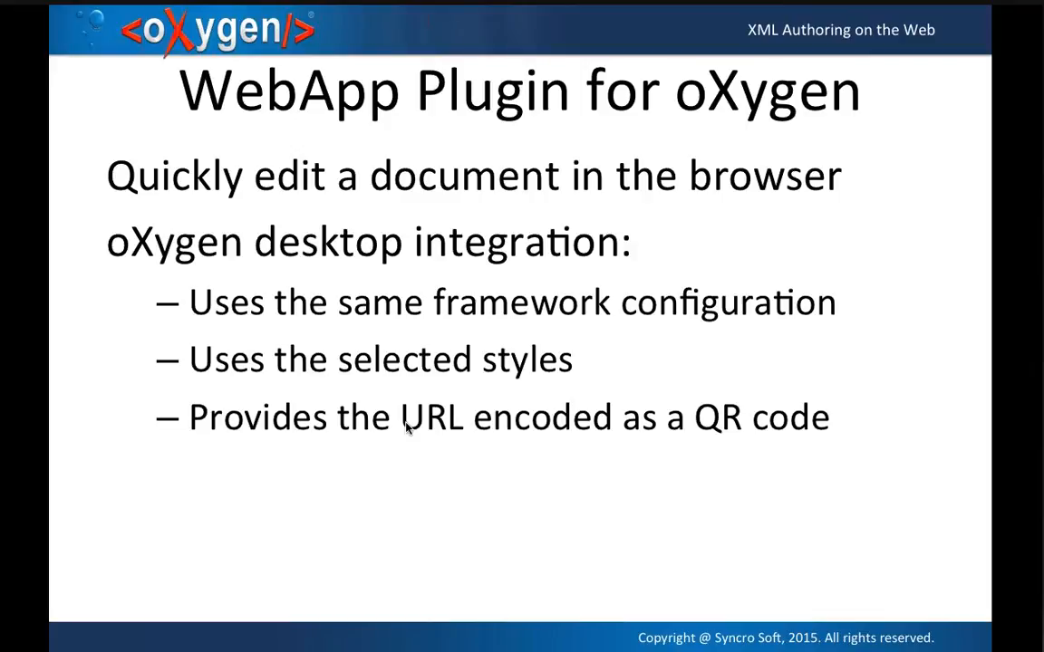
key(super+Tab)
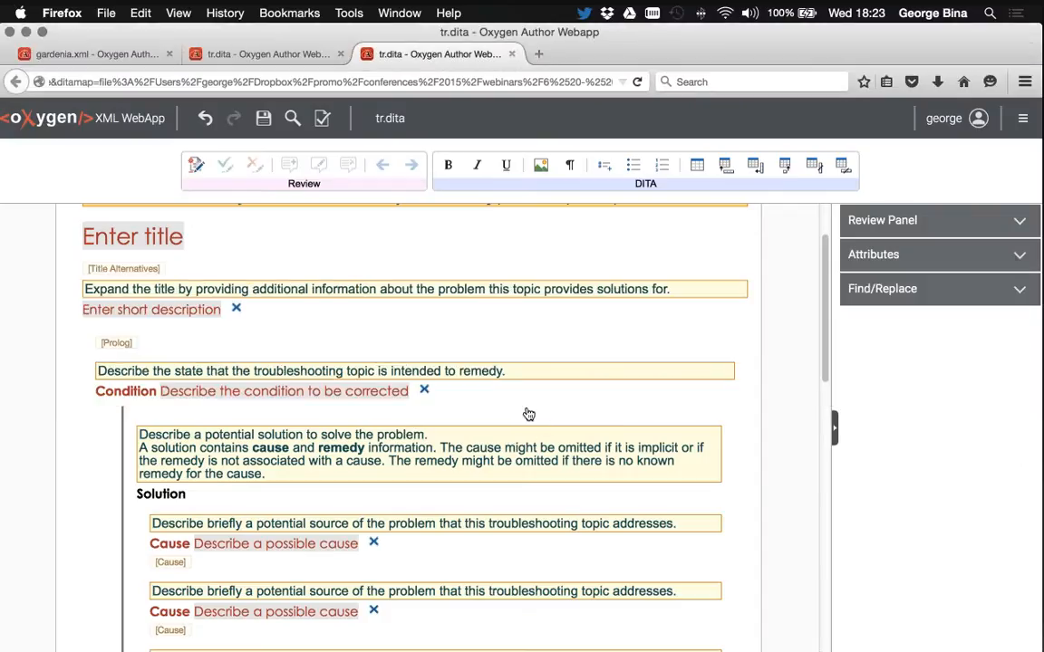
key(super+Tab)
click(292, 347)
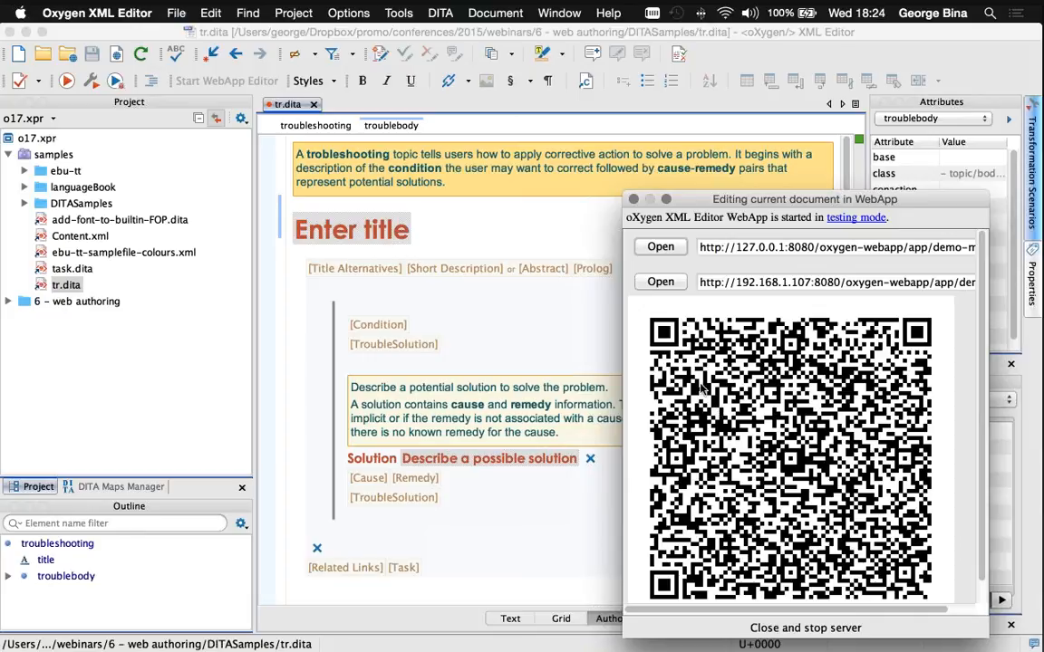
scroll(716, 386, down, 1)
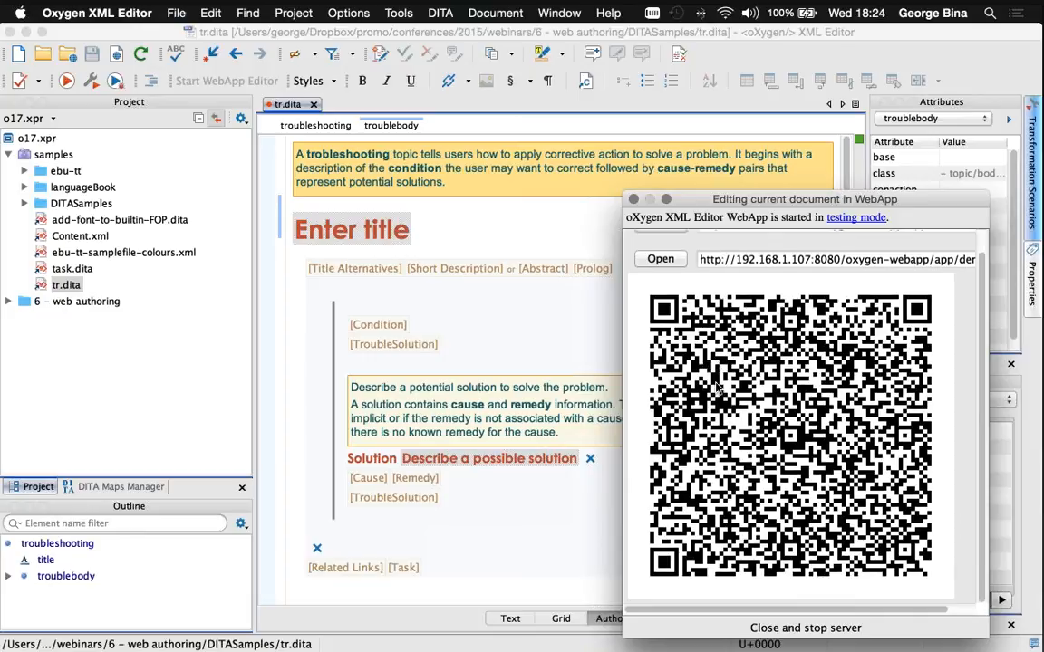
Switch to the PowerPoint presentation and advance to the DITA example slide
key(super+Tab)
key(super+Tab)
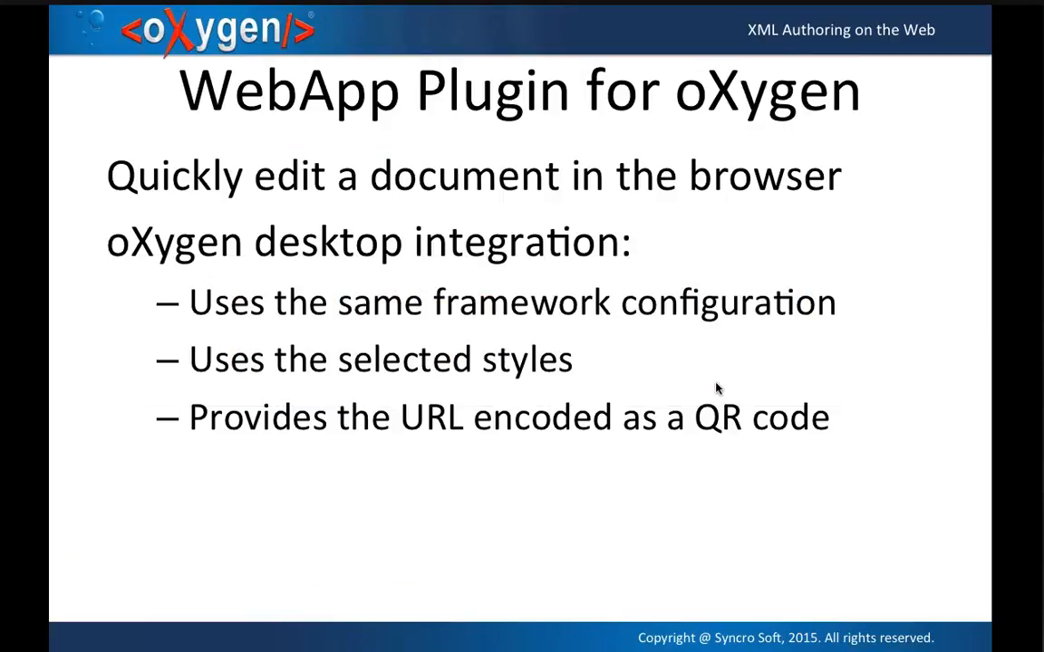
key(Right)
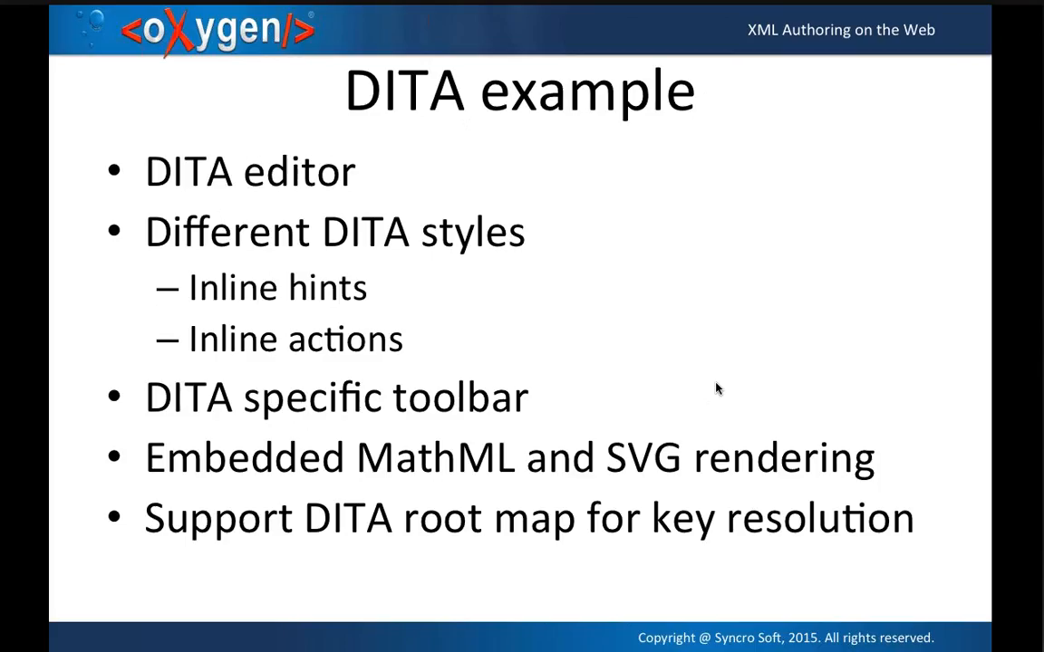
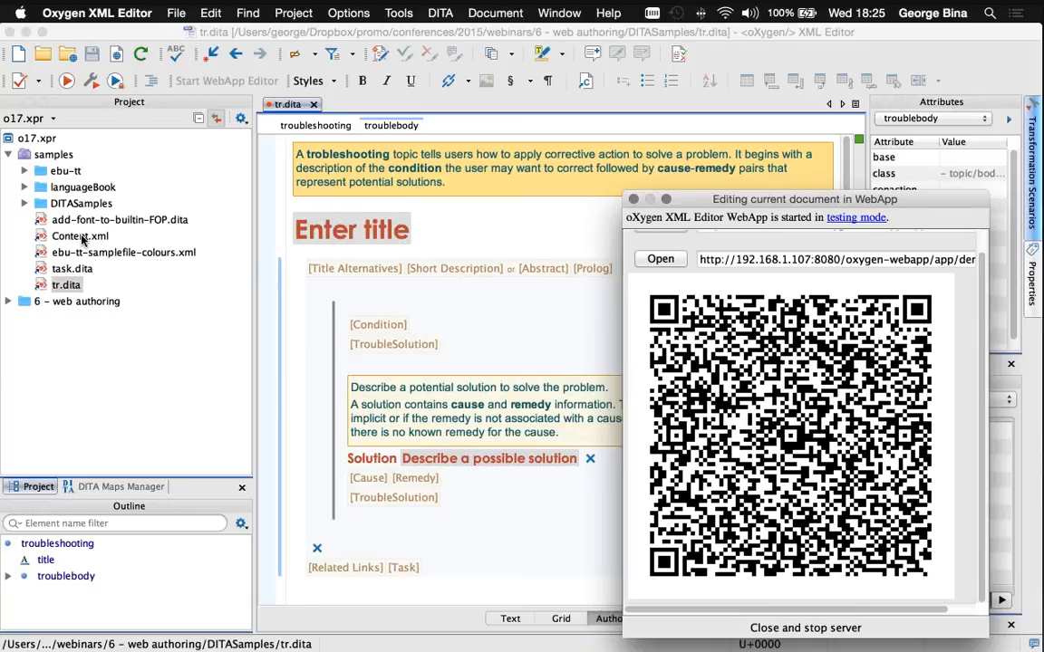
Open Content.xml from the project's samples folder in Oxygen XML Editor and launch it in the WebApp through the 127.0.0.1 address
double_click(80, 235)
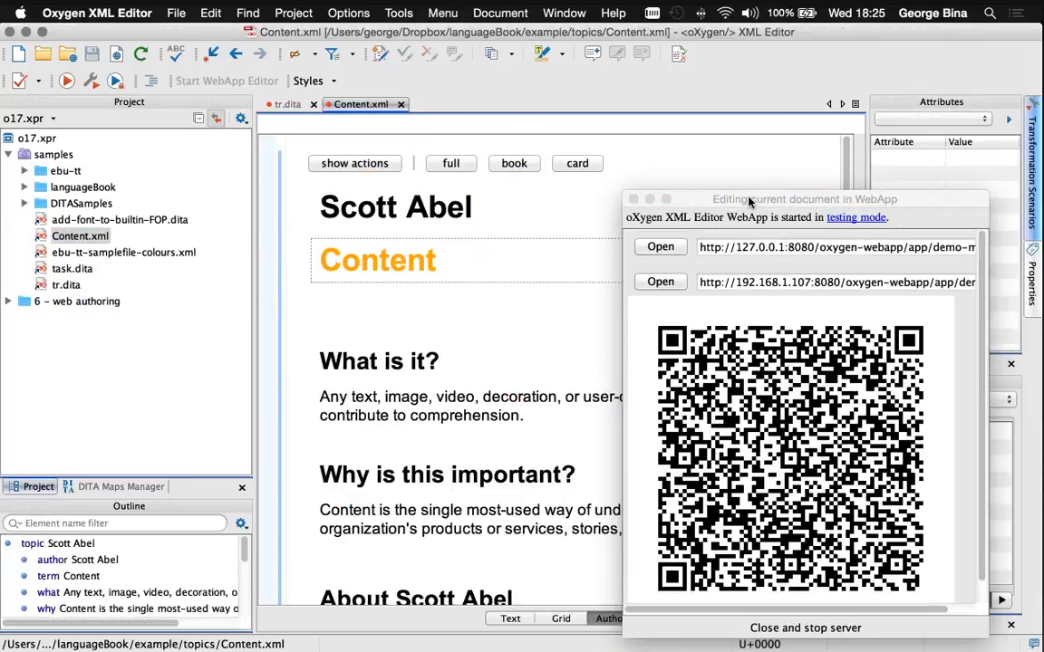
drag(762, 200, 971, 648)
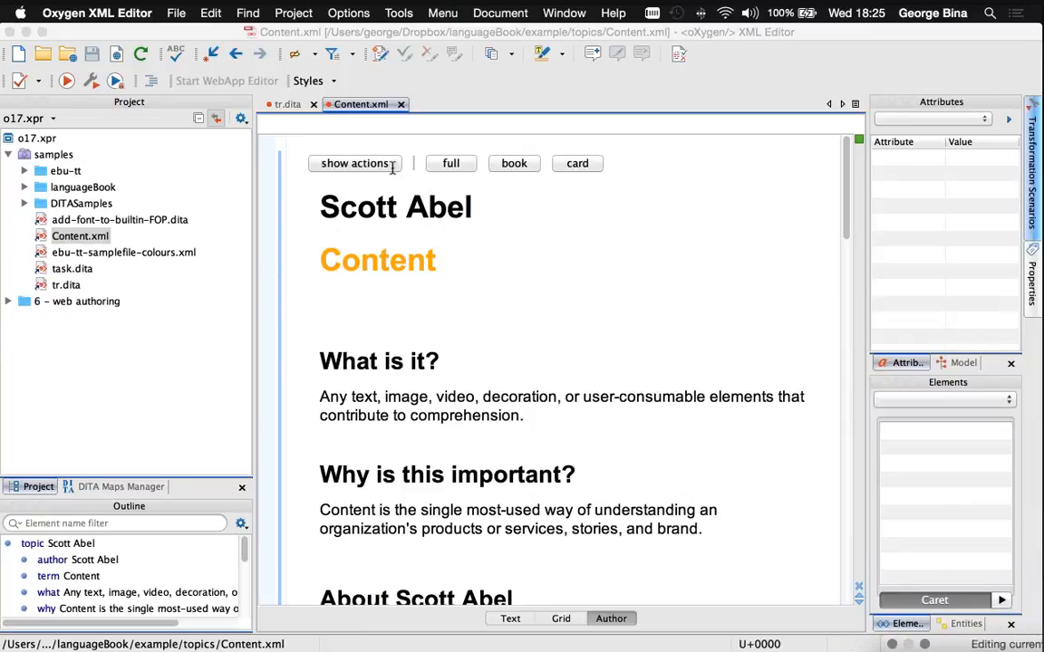
drag(1013, 645, 967, 536)
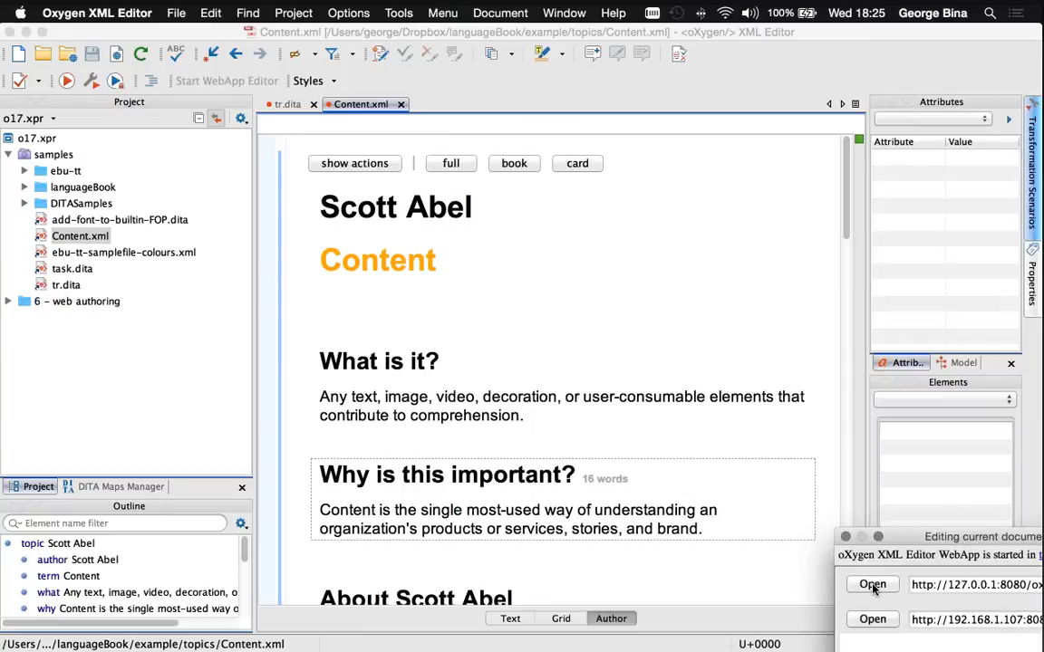
scroll(611, 298, down, 10)
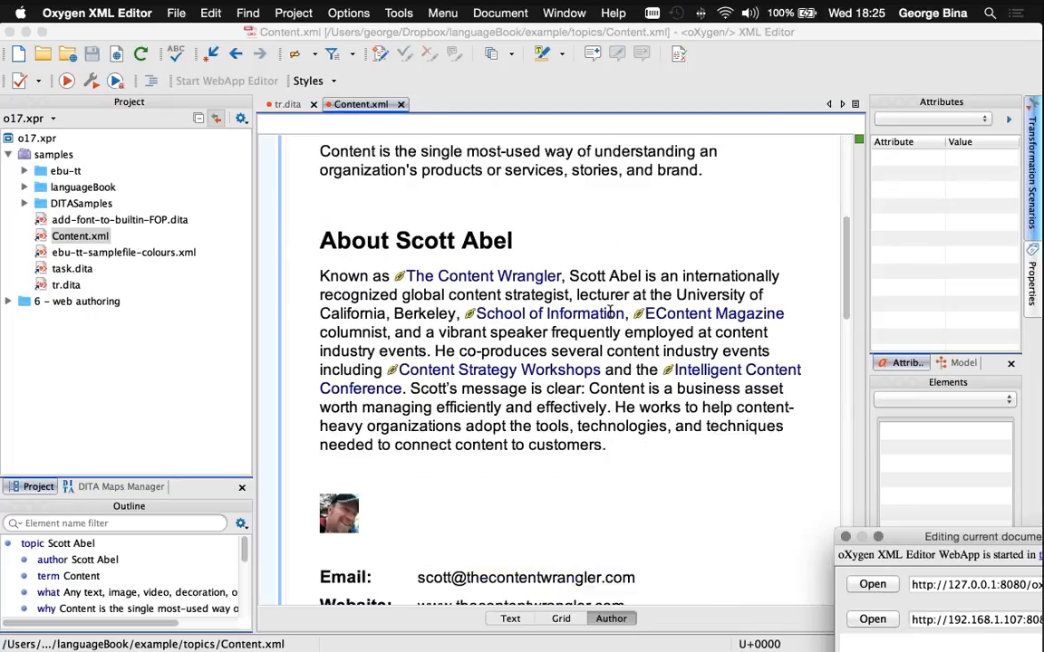
click(872, 585)
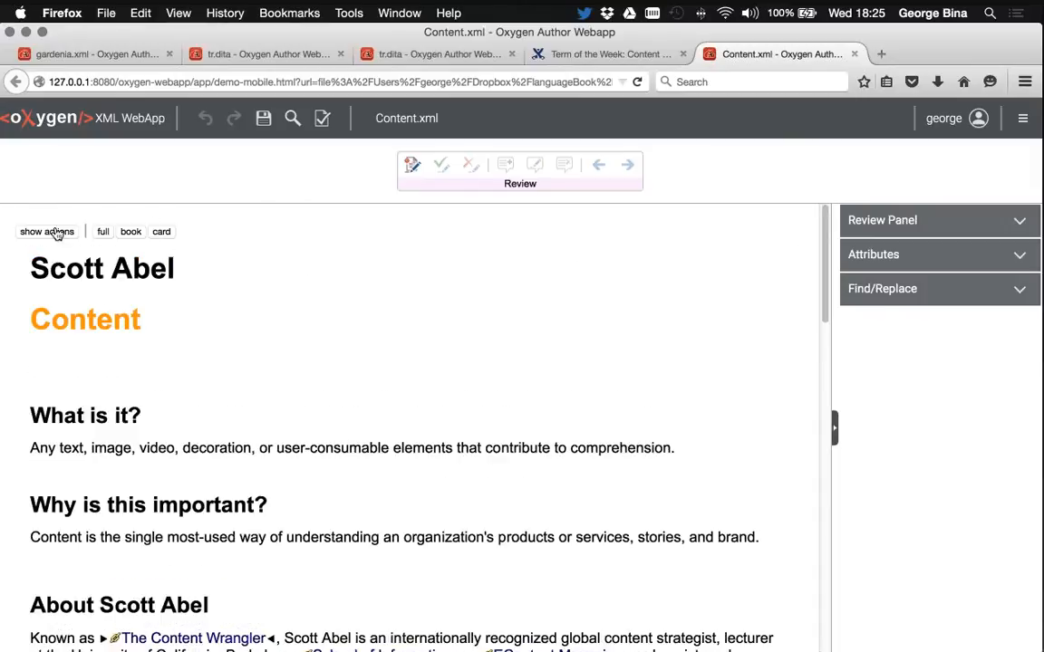
Display Content.xml in the card layout and the book layout, and look through the book version's sections
click(161, 232)
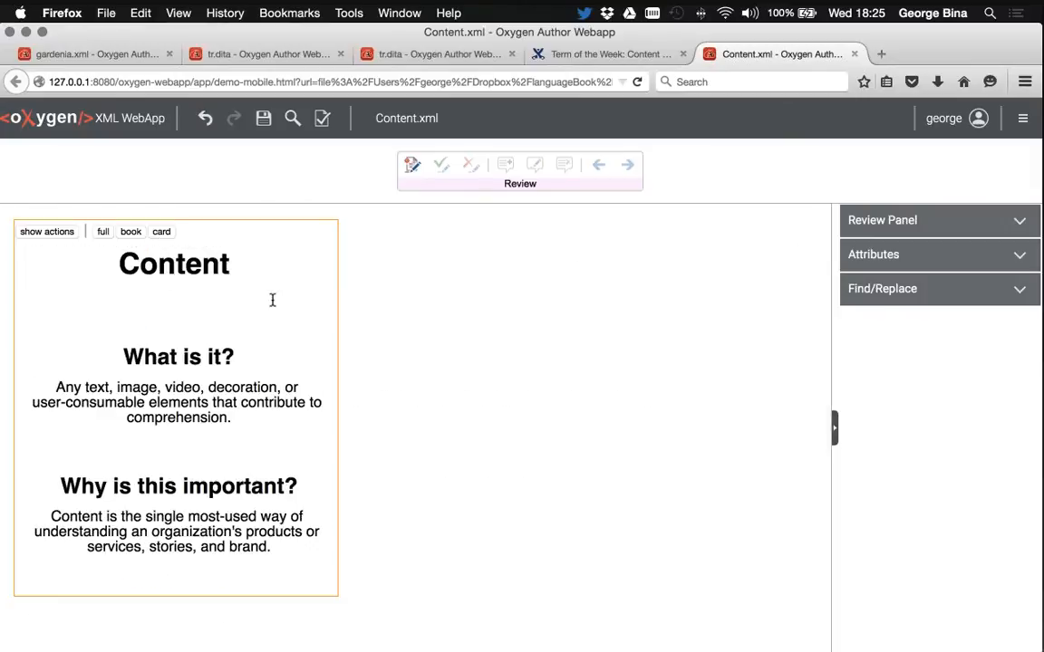
click(131, 233)
scroll(361, 309, down, 5)
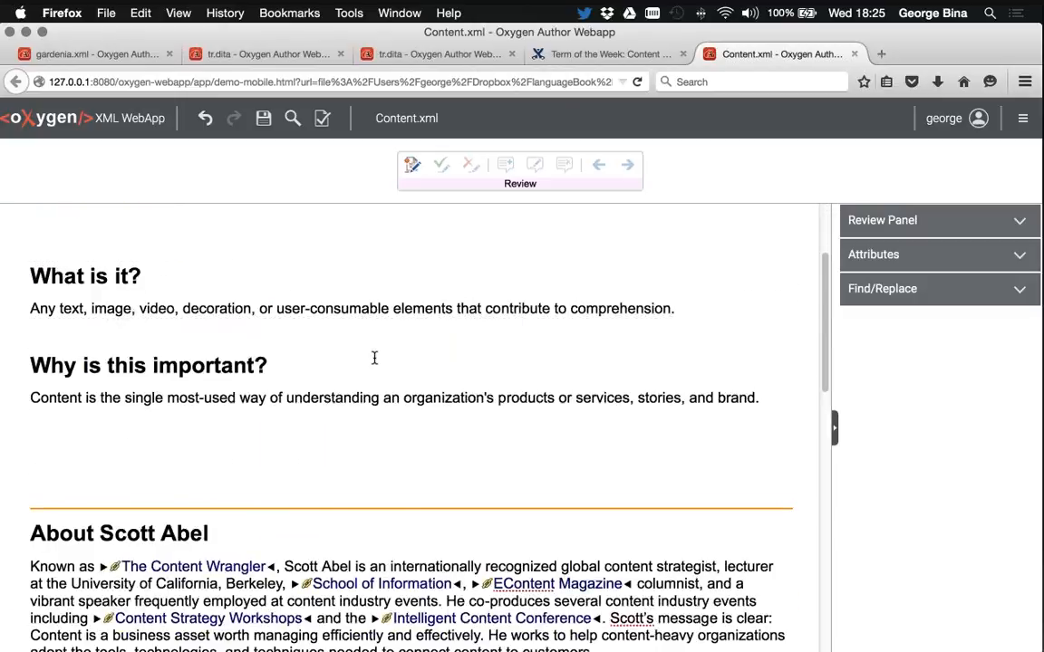
scroll(416, 449, down, 4)
scroll(416, 448, down, 6)
scroll(416, 489, up, 13)
scroll(410, 448, down, 4)
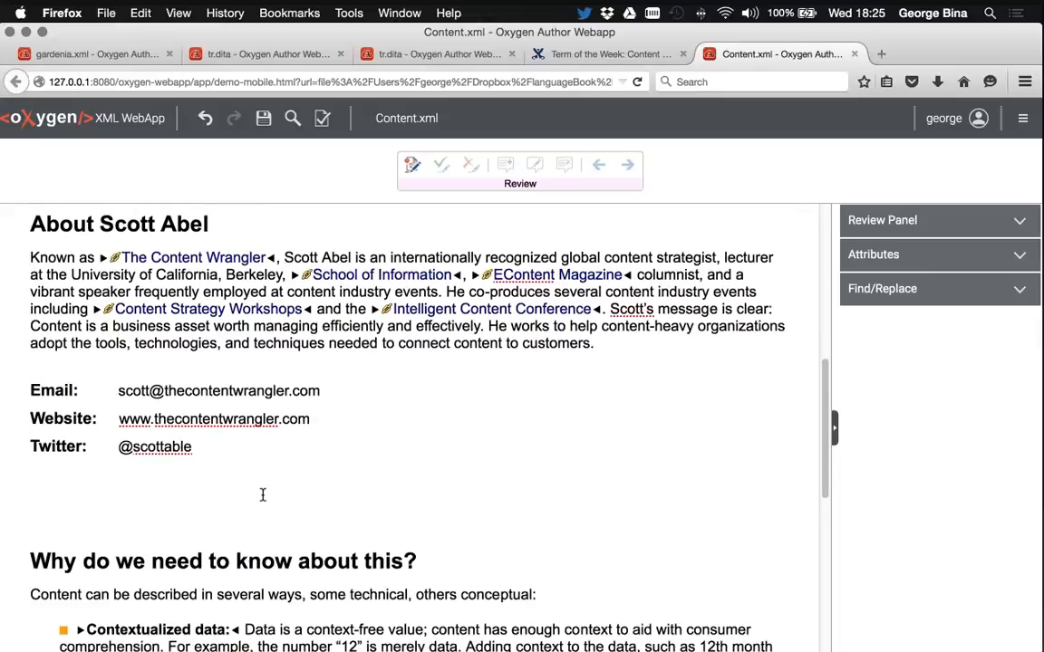
scroll(259, 493, up, 8)
scroll(225, 397, down, 18)
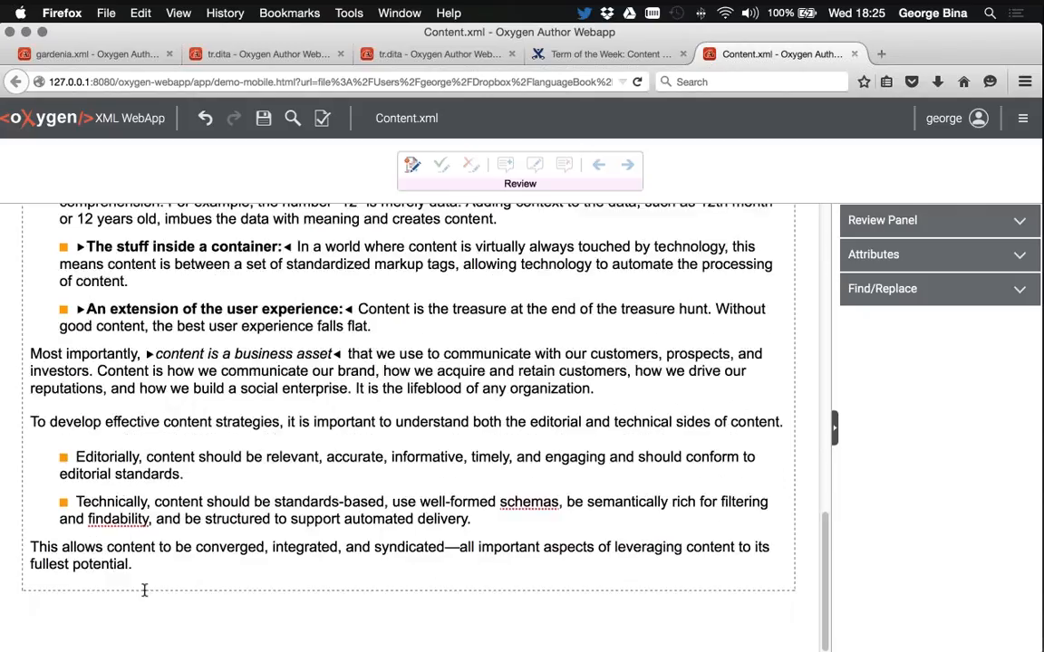
Display Content.xml in the full layout and look through it down to the Additional Resources and Audio sections
scroll(253, 554, up, 20)
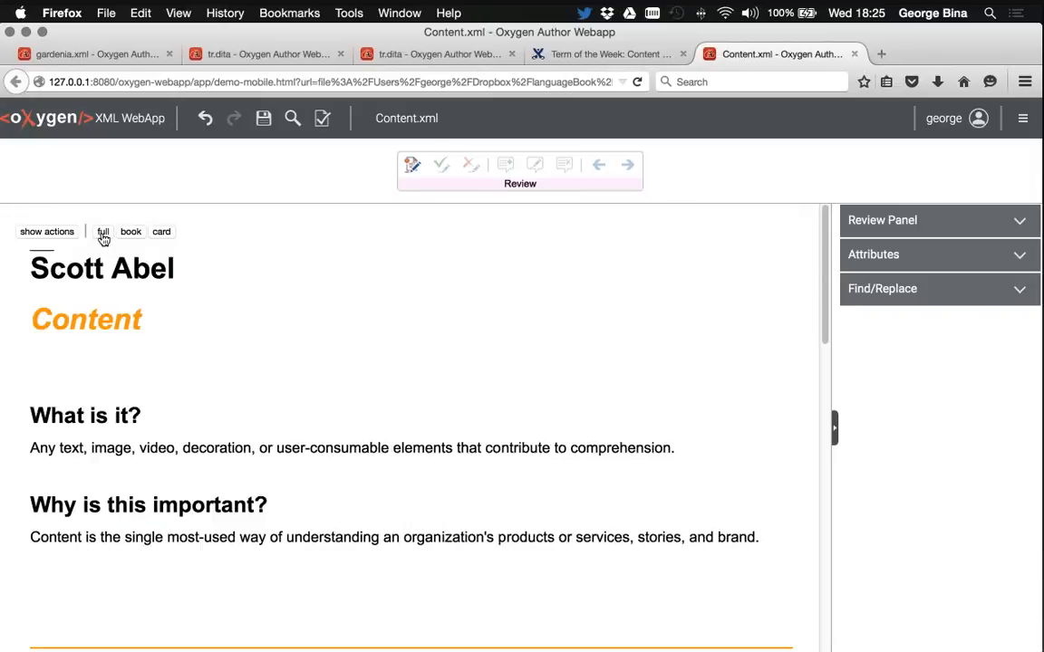
scroll(233, 330, down, 5)
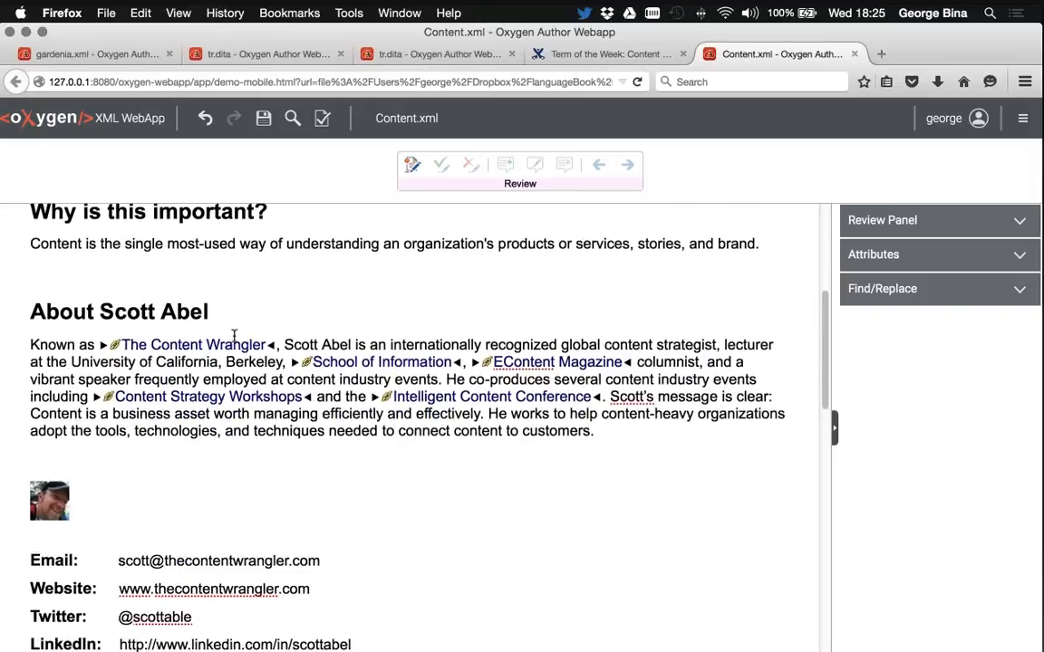
scroll(210, 514, down, 5)
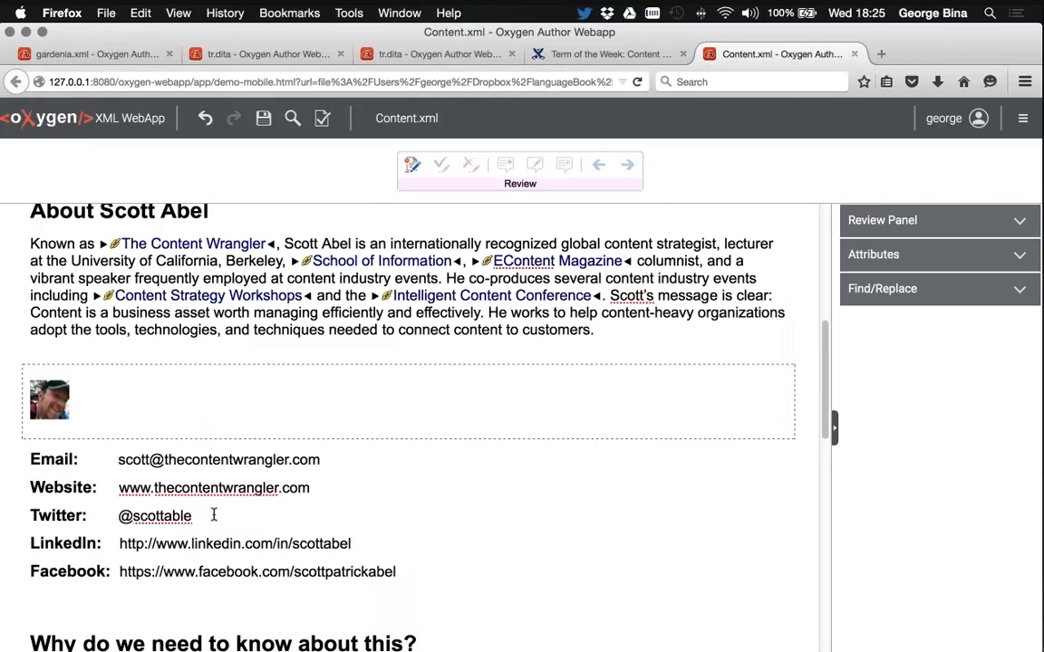
scroll(280, 366, down, 15)
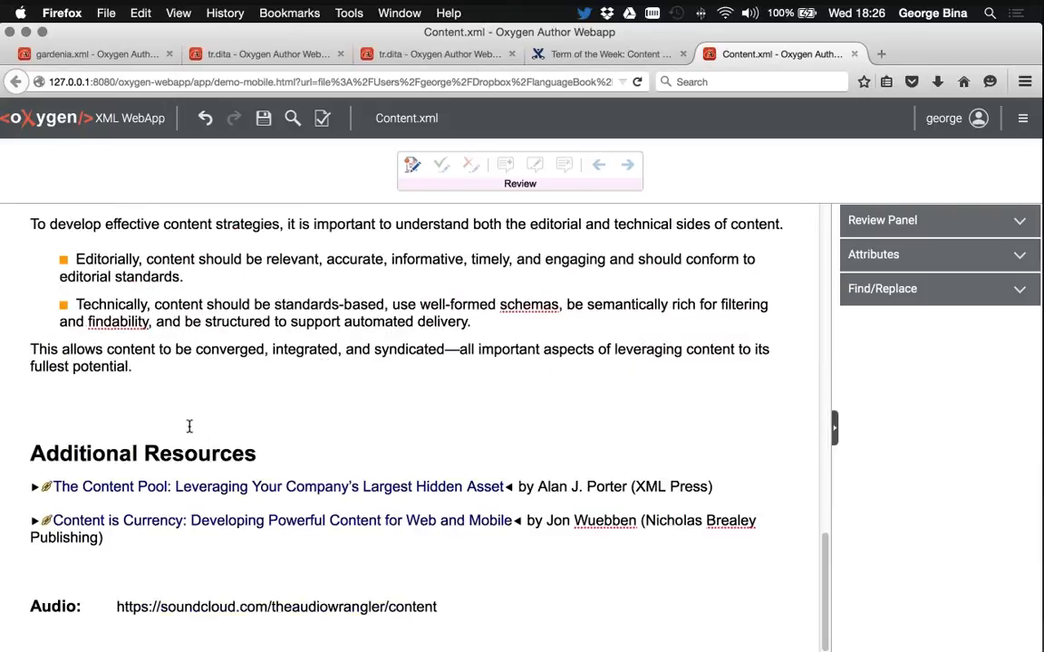
Show the inline actions in Content.xml and examine the link fields and formatting controls in the About section
scroll(211, 464, up, 20)
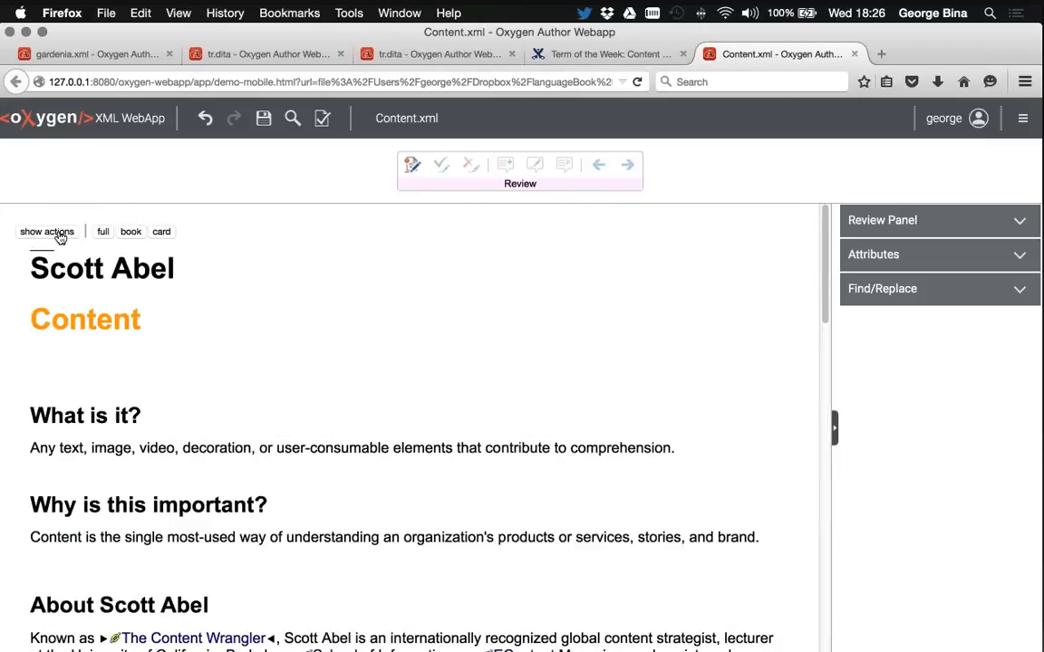
click(47, 232)
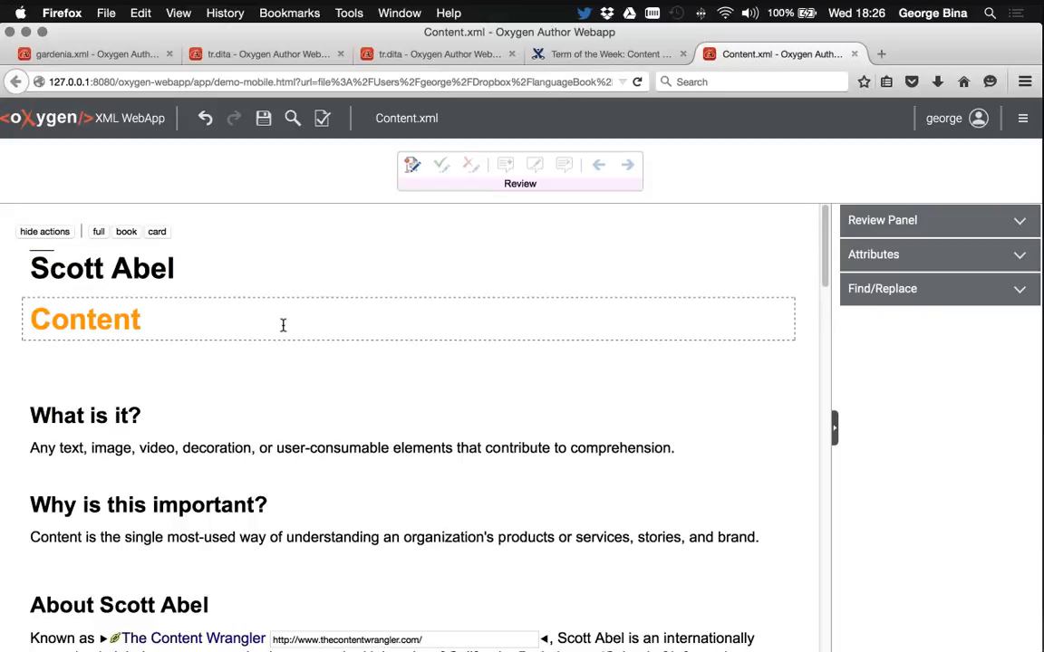
scroll(283, 325, down, 5)
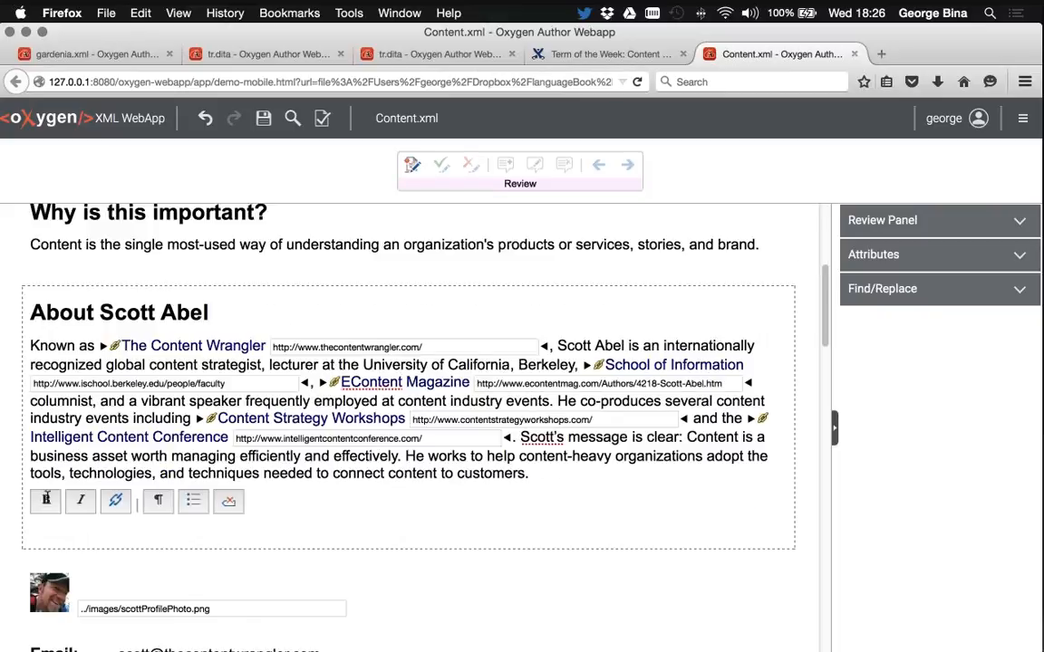
scroll(127, 454, down, 3)
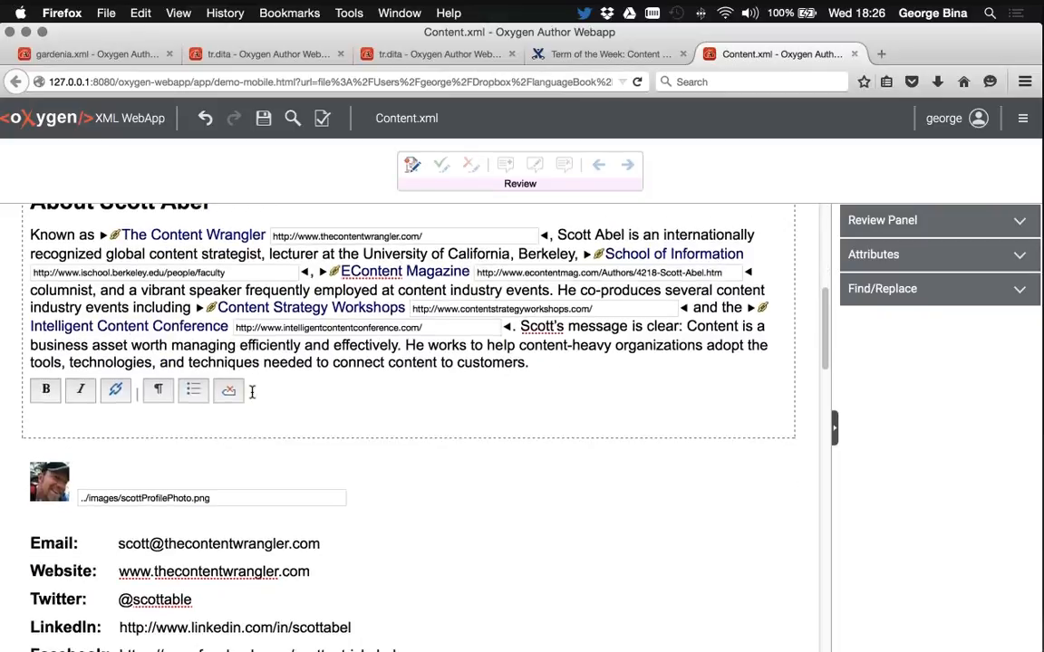
scroll(281, 402, down, 1)
scroll(281, 402, up, 3)
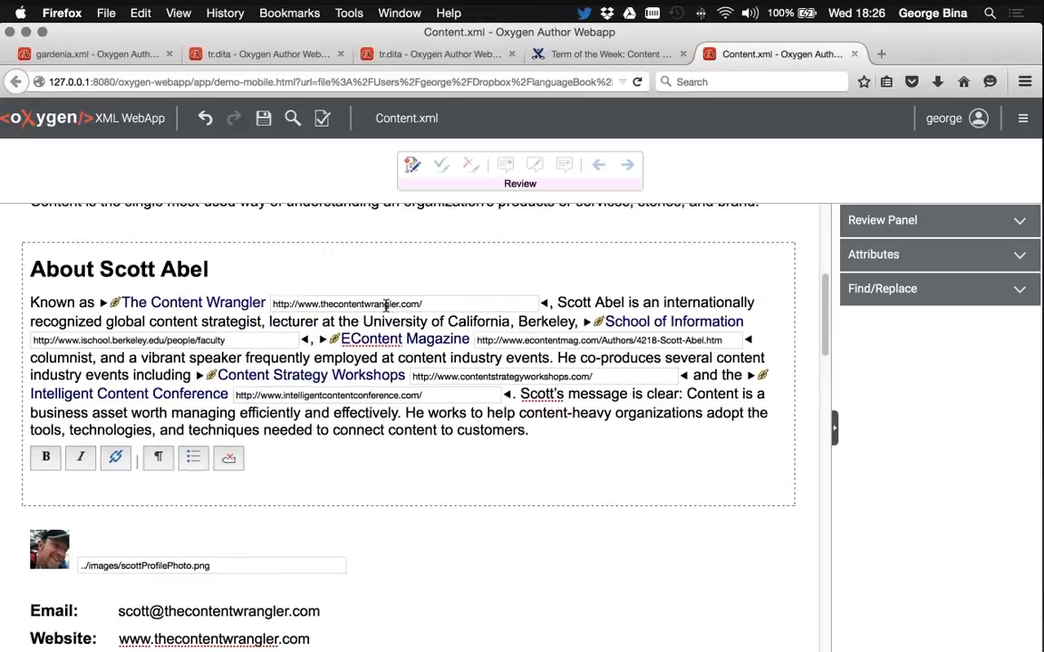
Show the attributes of The Content Wrangler link and place the cursor in its inline URL field
click(241, 303)
click(874, 254)
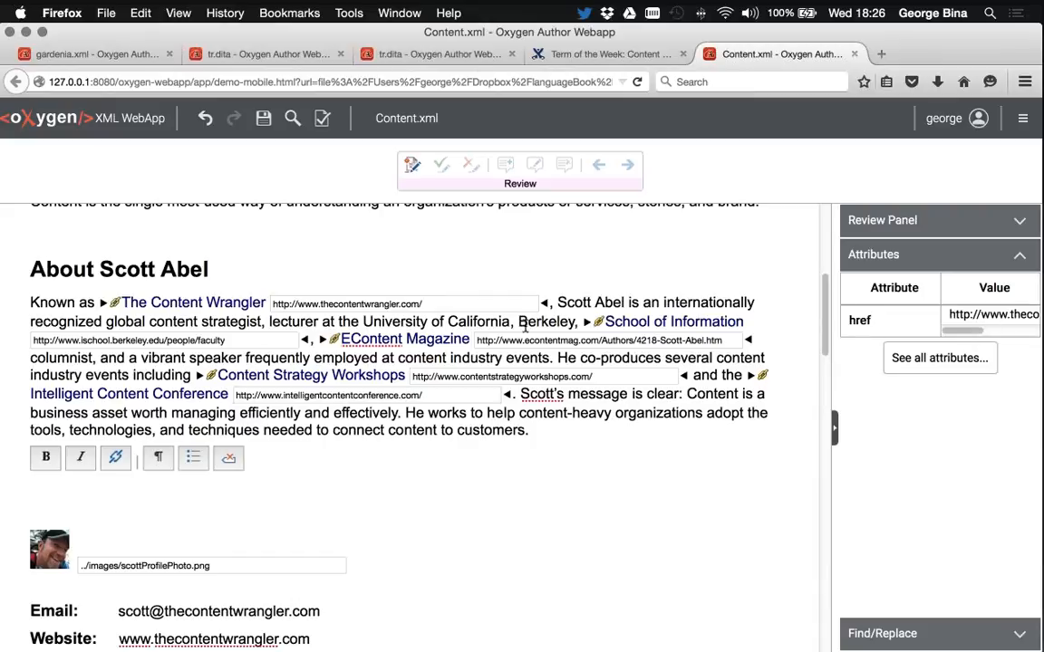
click(429, 303)
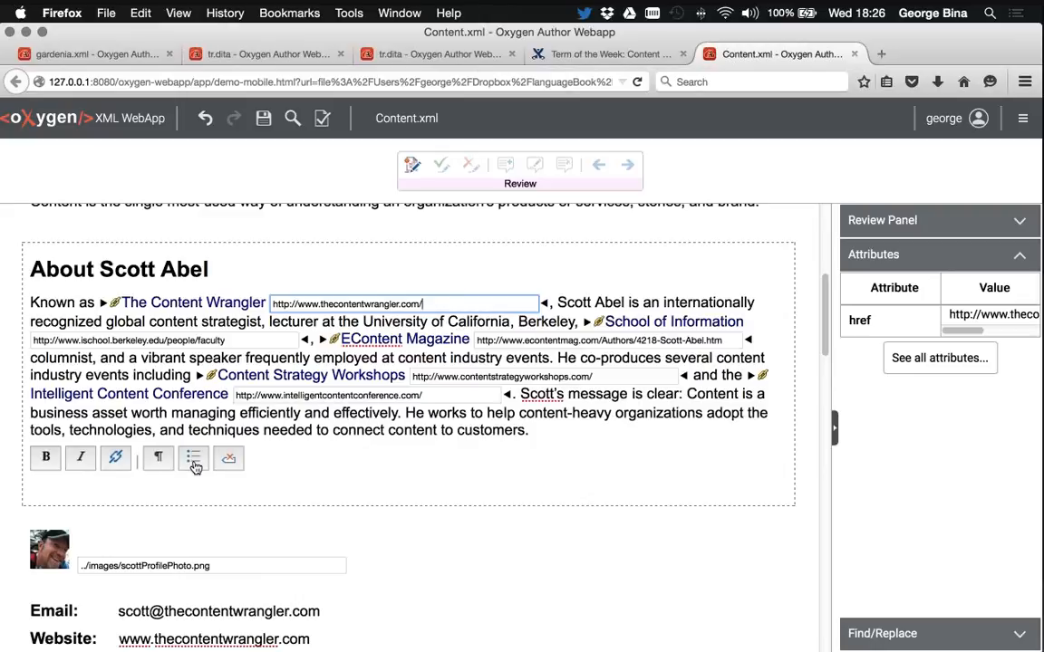
Add a bulleted list with two empty items below the About section's text, followed by an empty paragraph
click(195, 465)
click(223, 540)
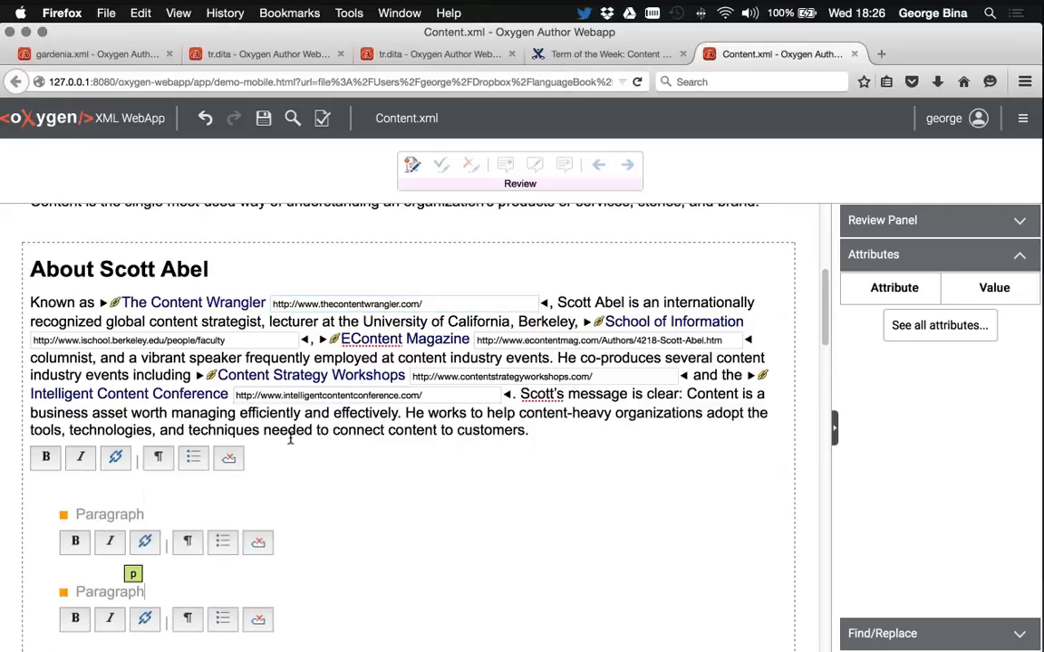
scroll(272, 453, down, 3)
click(190, 486)
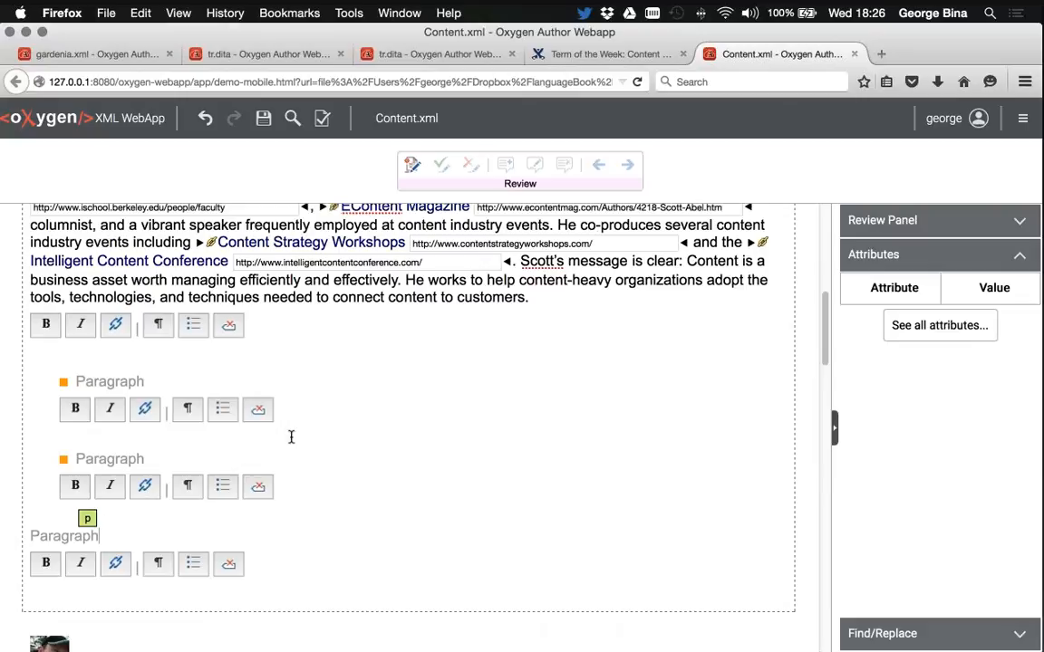
click(138, 382)
scroll(245, 485, up, 2)
scroll(231, 471, down, 1)
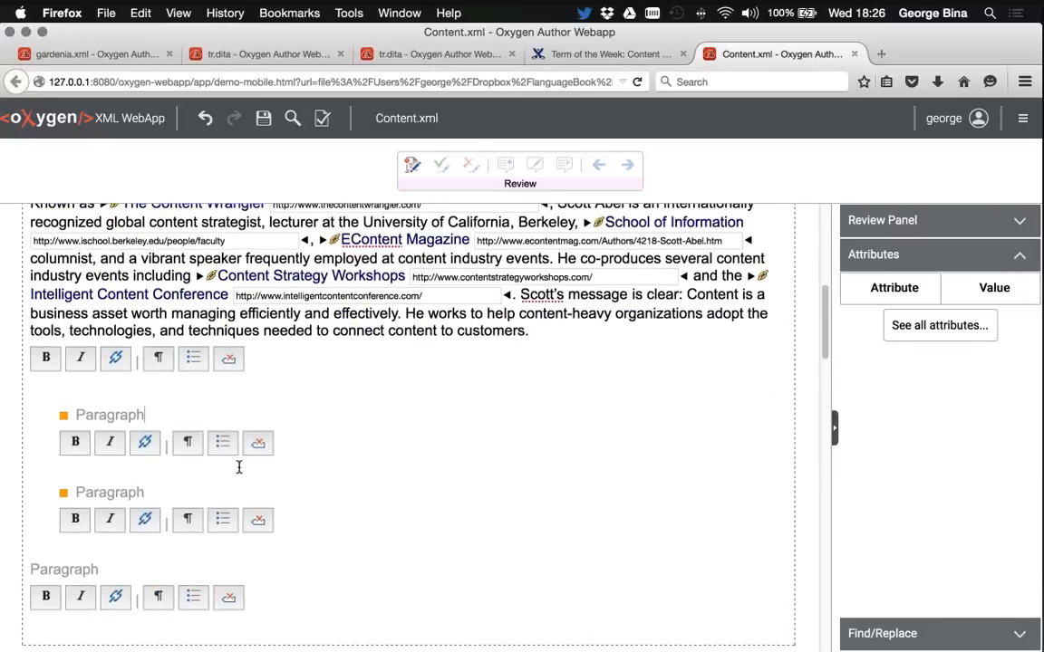
double_click(203, 313)
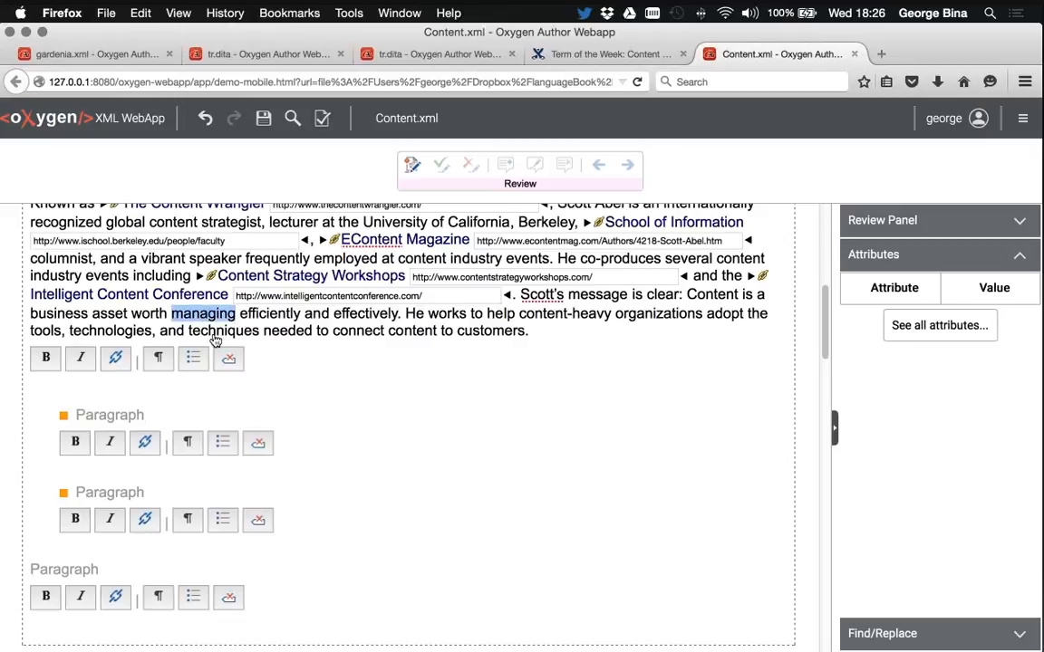
click(115, 362)
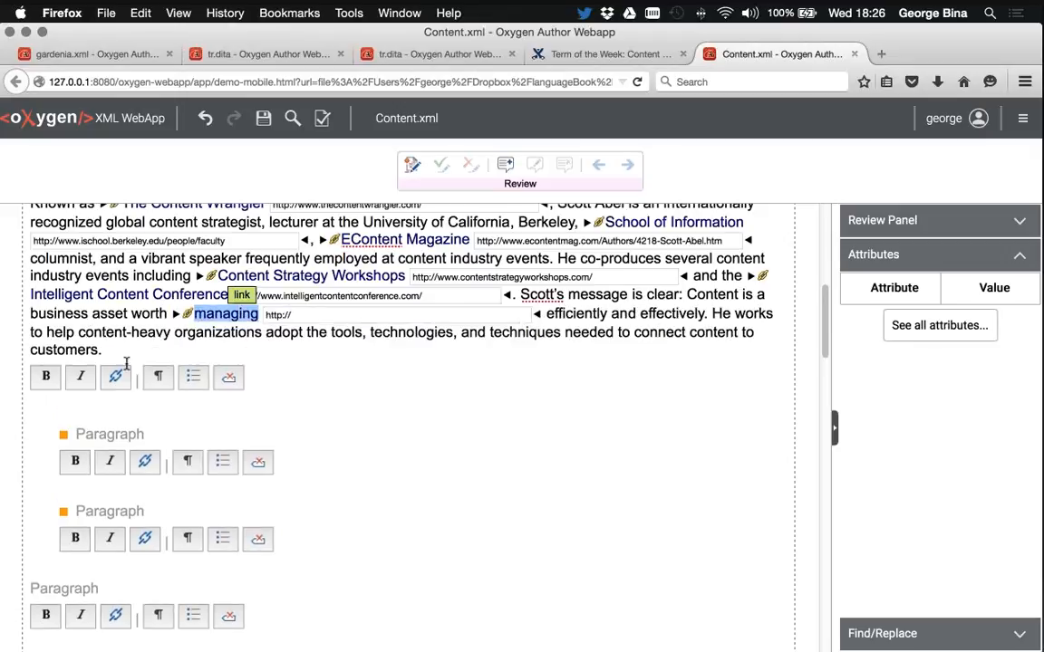
click(310, 314)
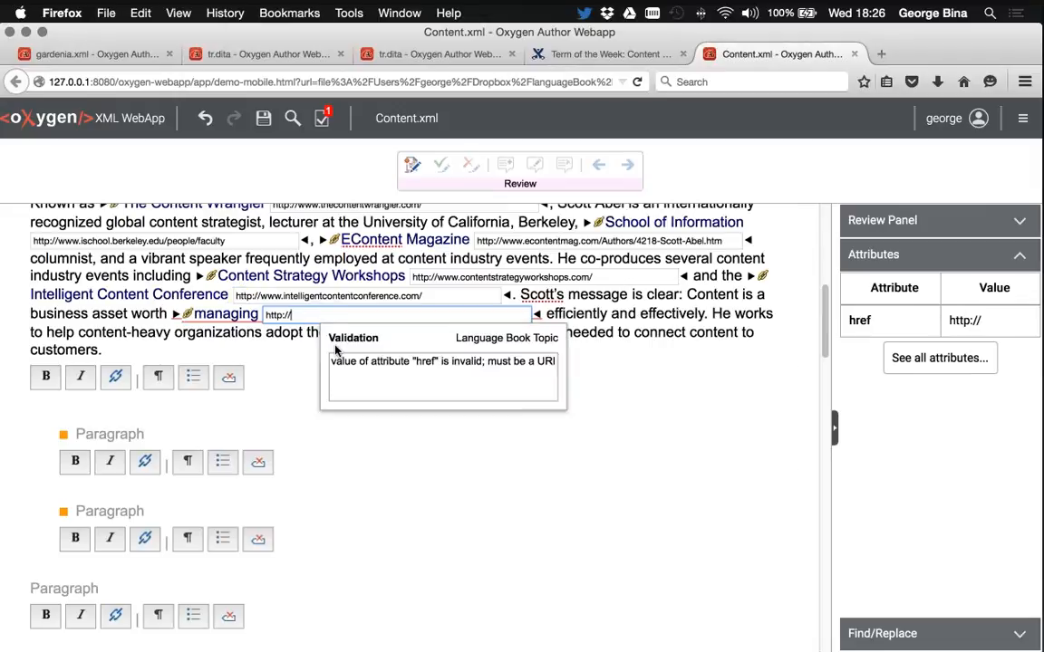
text(oxygenxml.co)
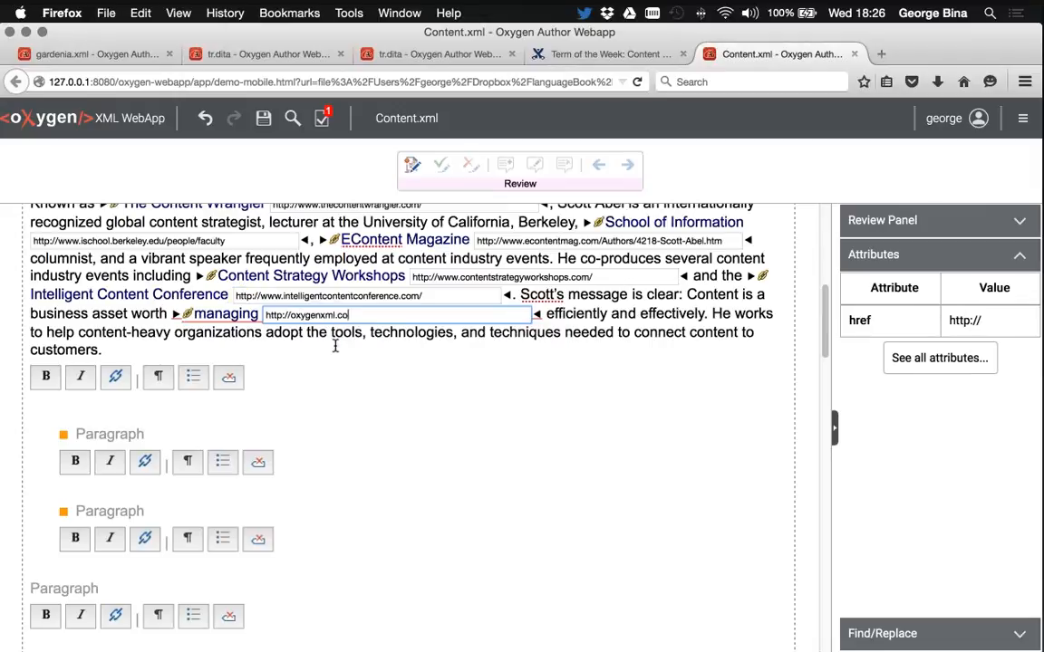
click(632, 347)
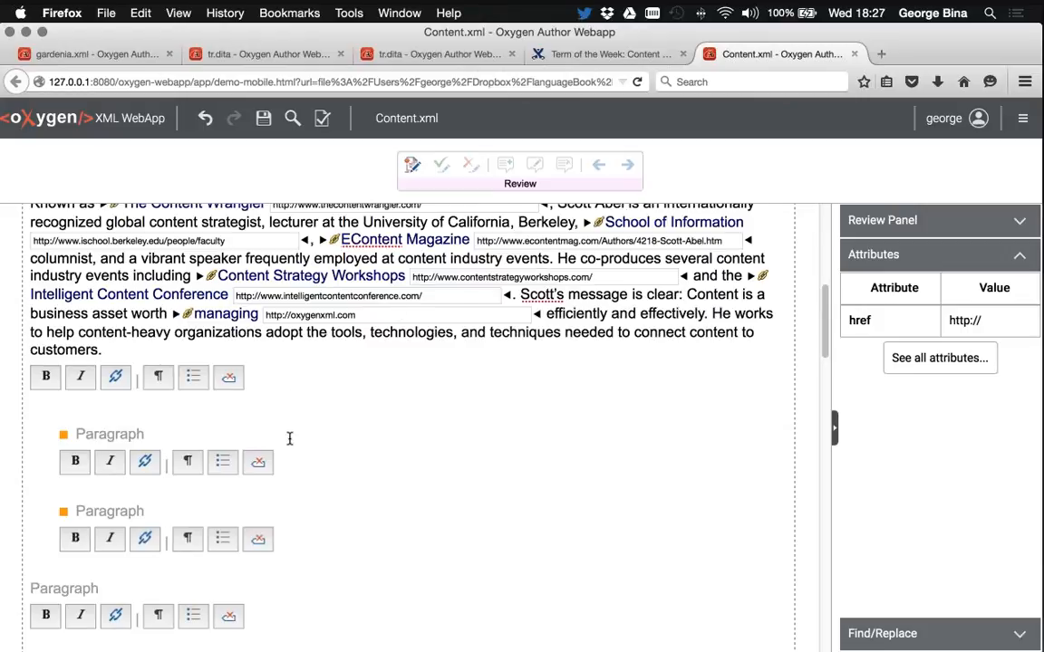
Hide the inline actions in Content.xml and review the top of the document
scroll(290, 438, up, 10)
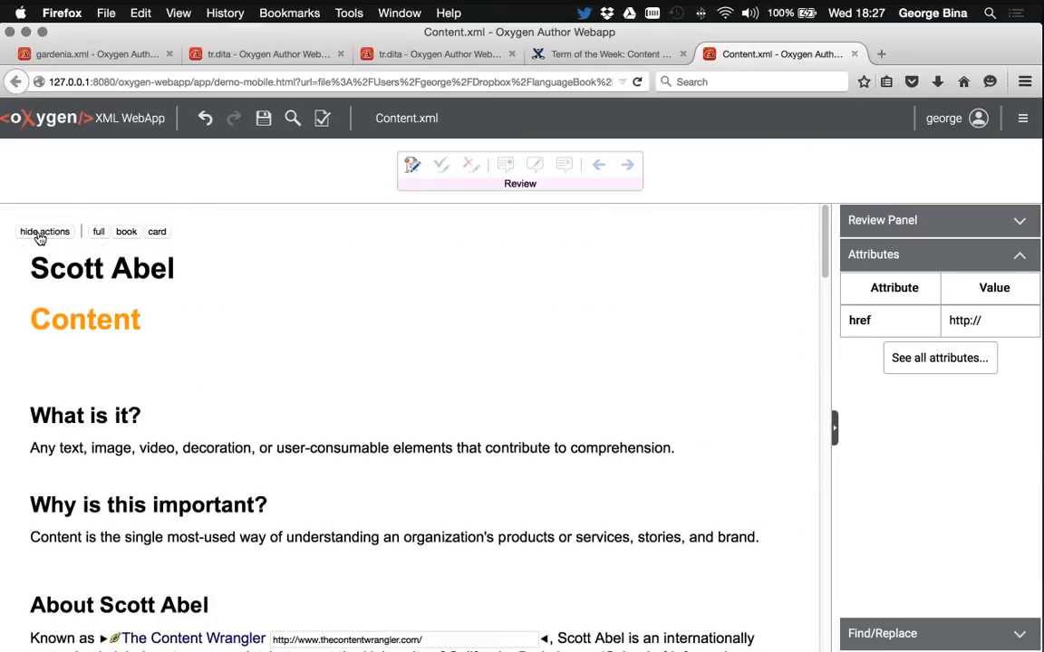
click(39, 236)
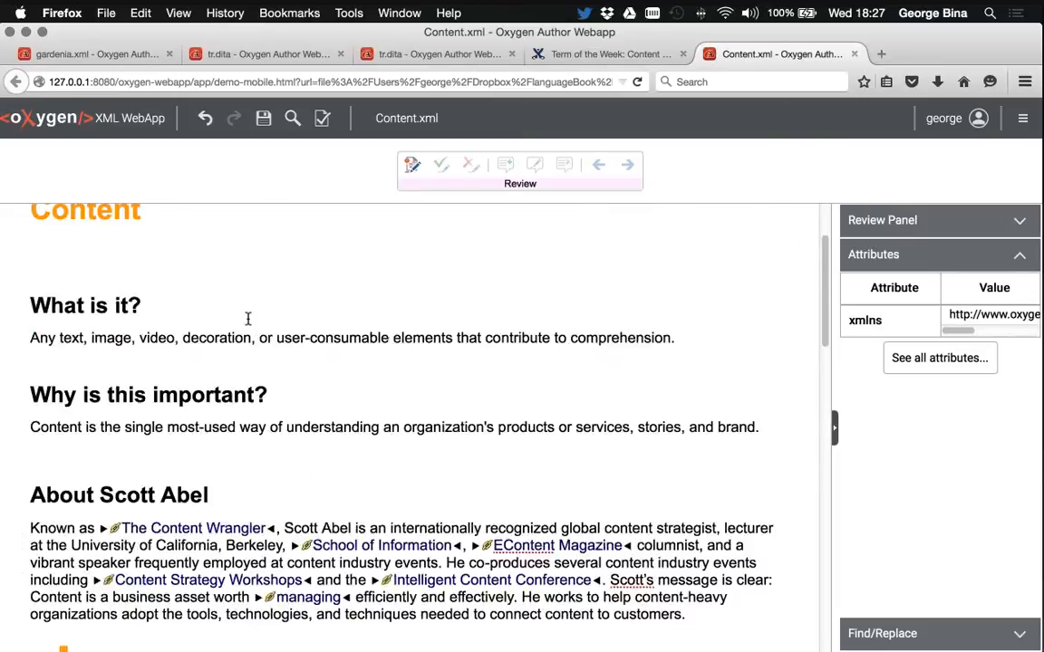
scroll(208, 319, up, 6)
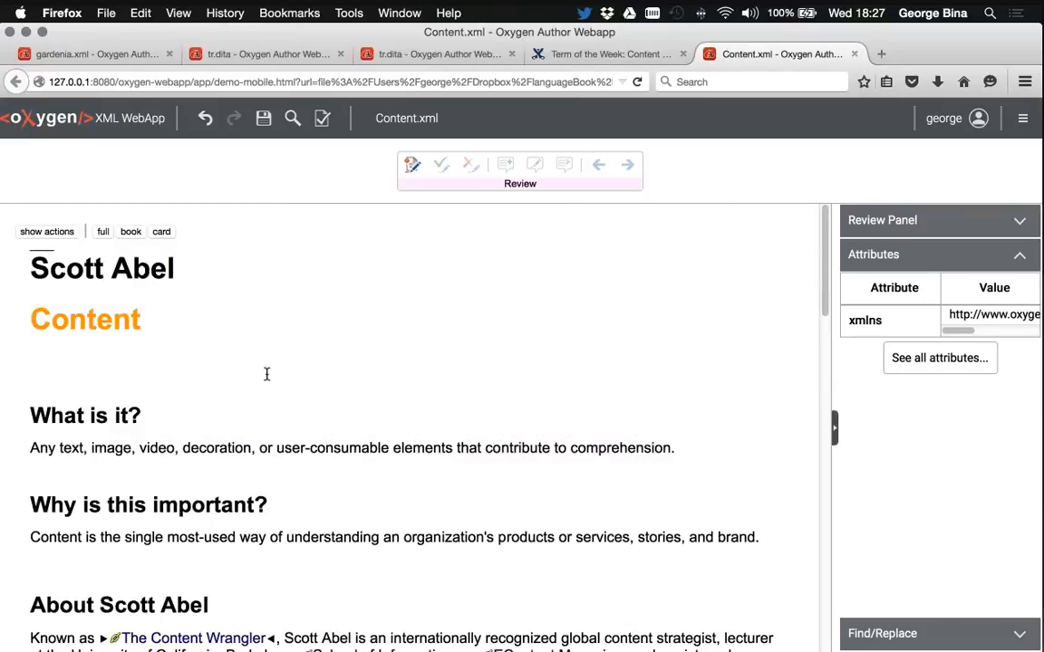
scroll(266, 374, down, 2)
scroll(266, 374, up, 2)
Switch to the PowerPoint presentation, advance to the EBU-TT slide and open its example link
key(super+Tab)
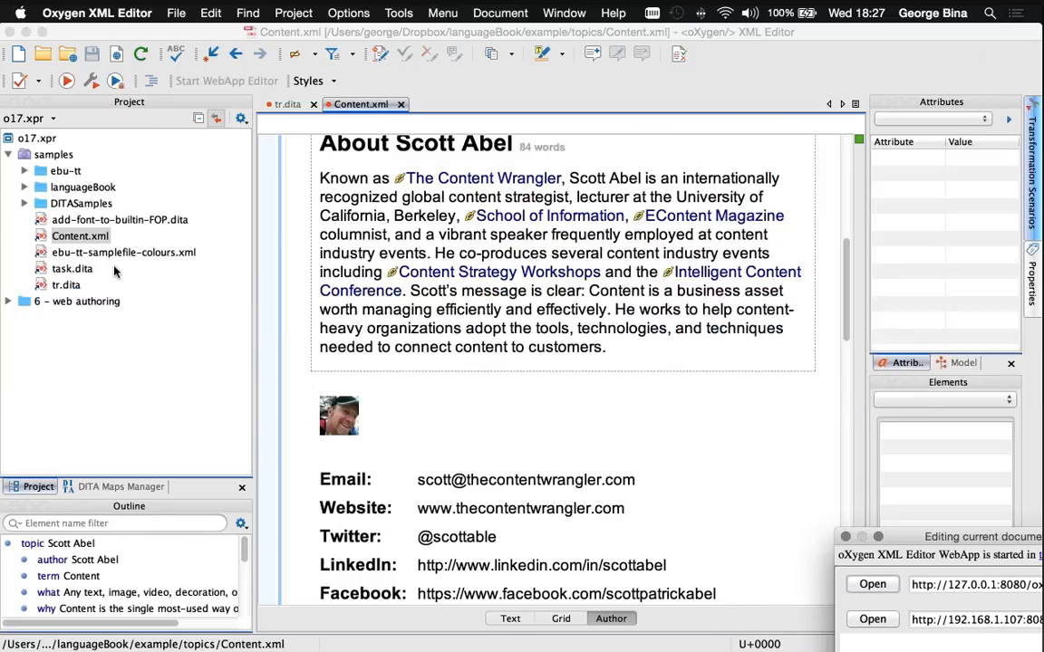
key(super+Tab)
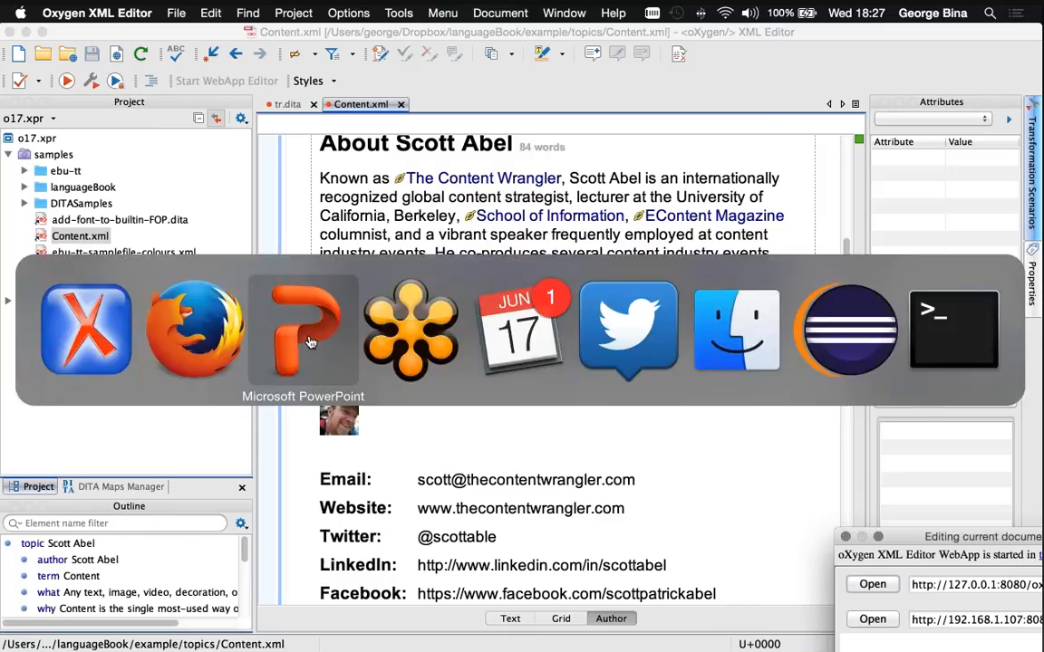
click(308, 340)
key(Right)
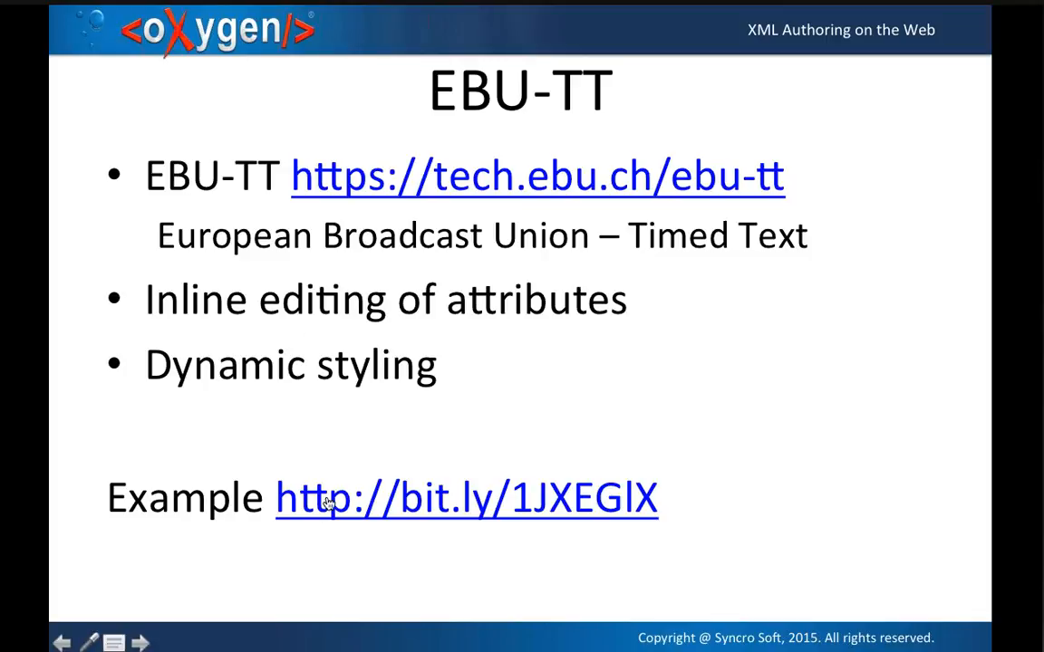
click(380, 508)
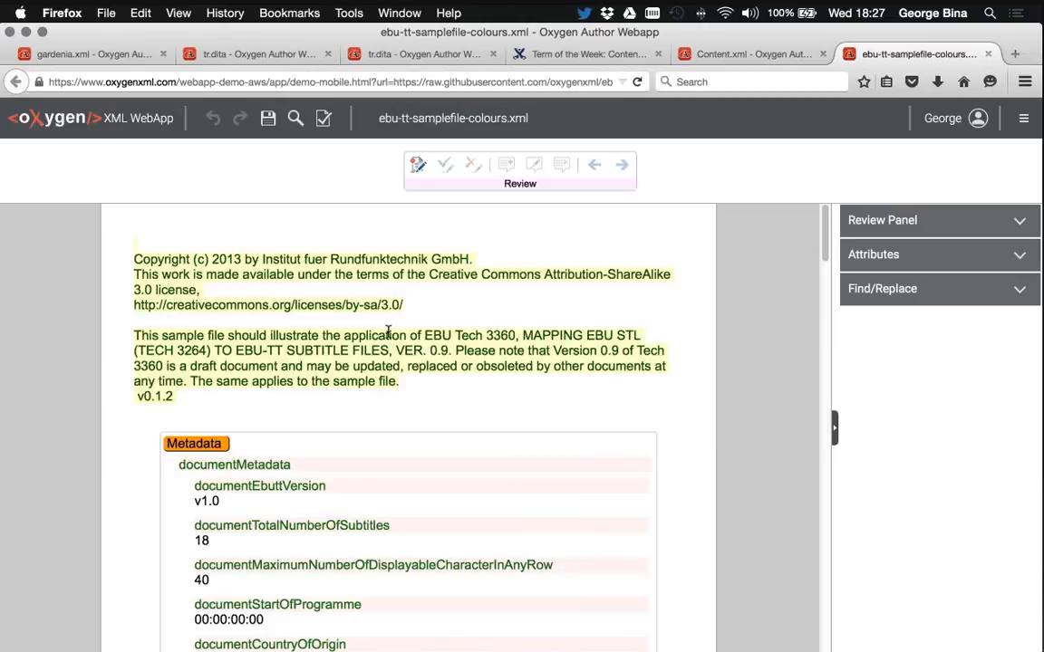
Look through the Metadata and Styles sections, open the RedOnBlack style for editing and place the cursor in its Color field
scroll(408, 322, down, 7)
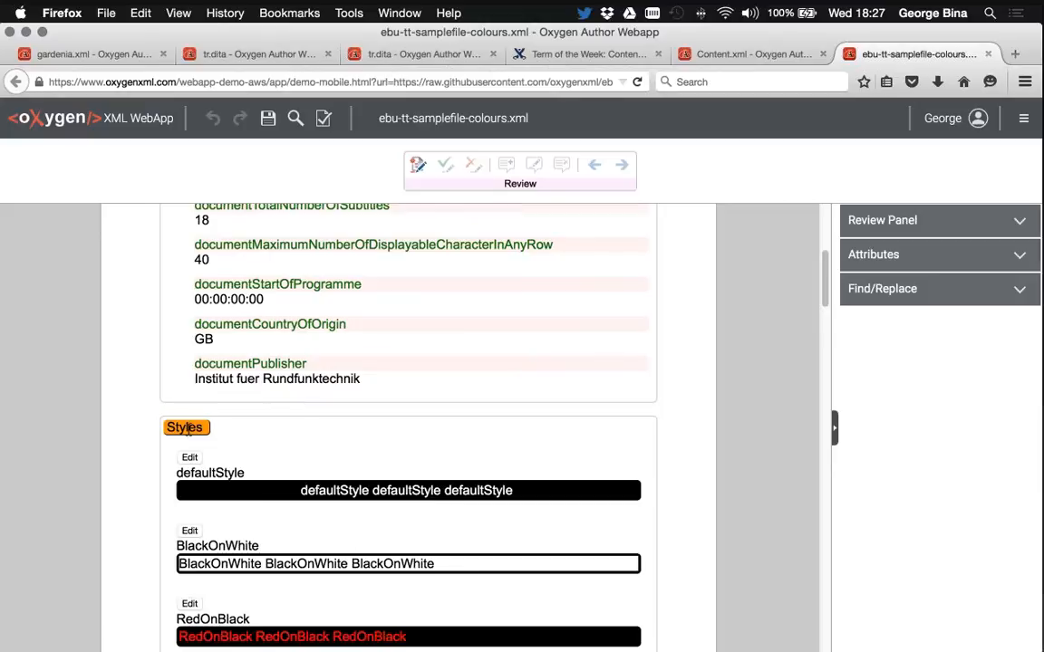
scroll(214, 430, down, 5)
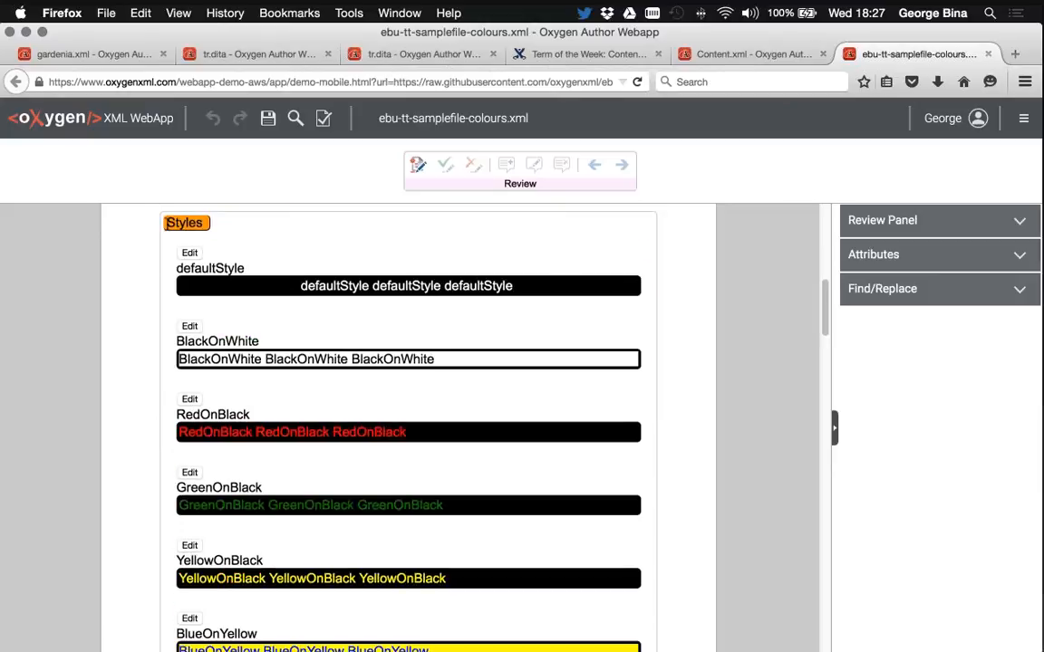
scroll(192, 352, down, 1)
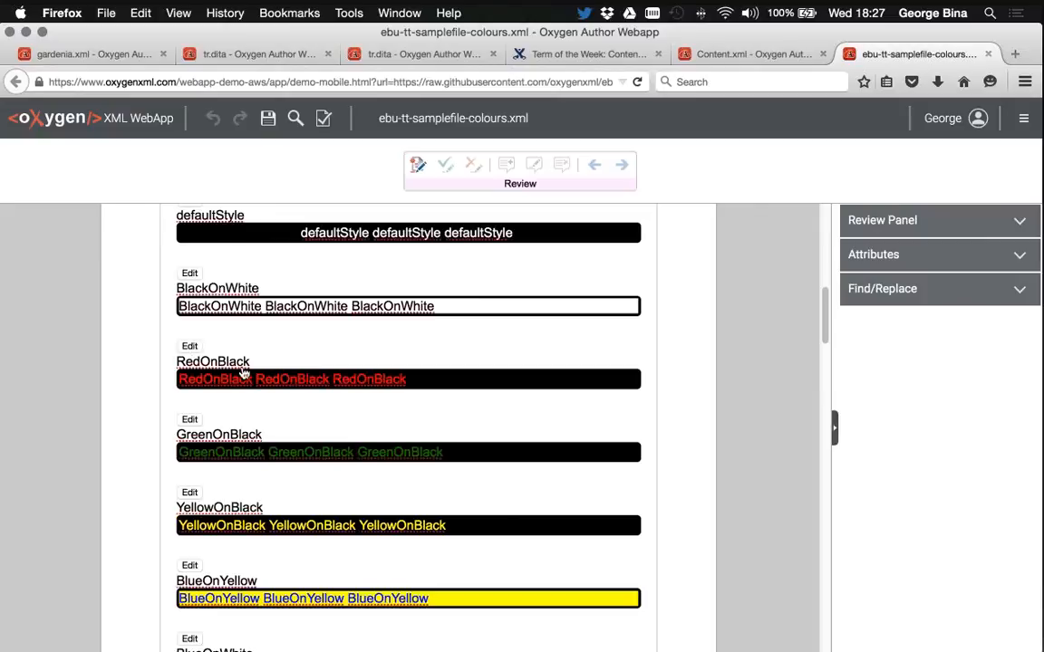
click(189, 345)
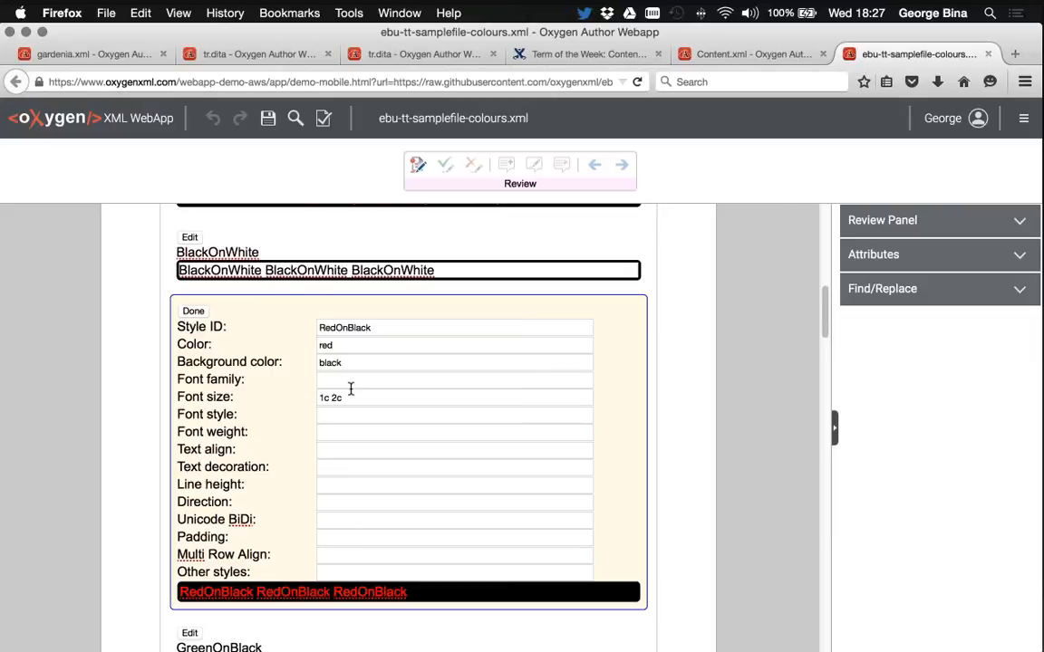
click(337, 347)
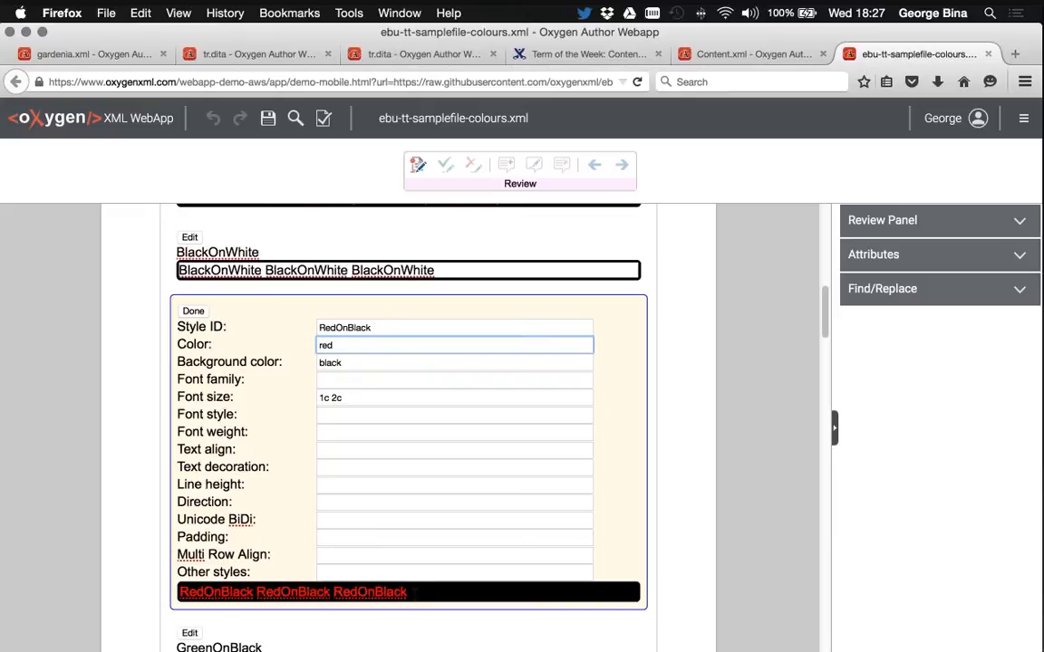
Show the style selector of subtitle sub1 in the Subtitles section and set its text style to RedOnBlack
scroll(368, 530, down, 15)
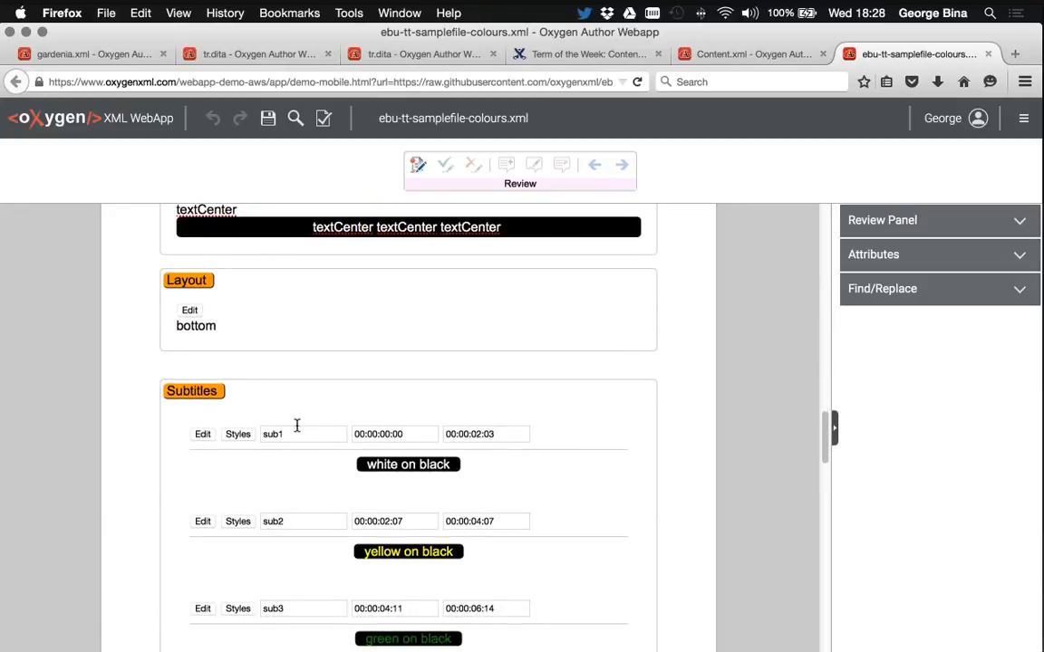
scroll(304, 428, down, 3)
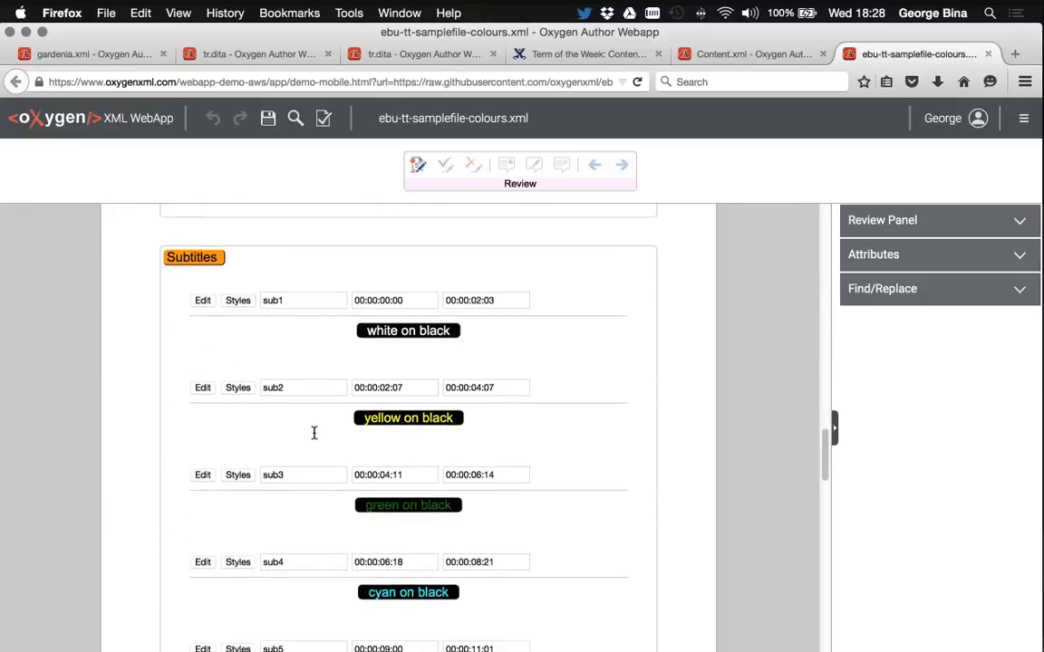
double_click(239, 300)
click(435, 333)
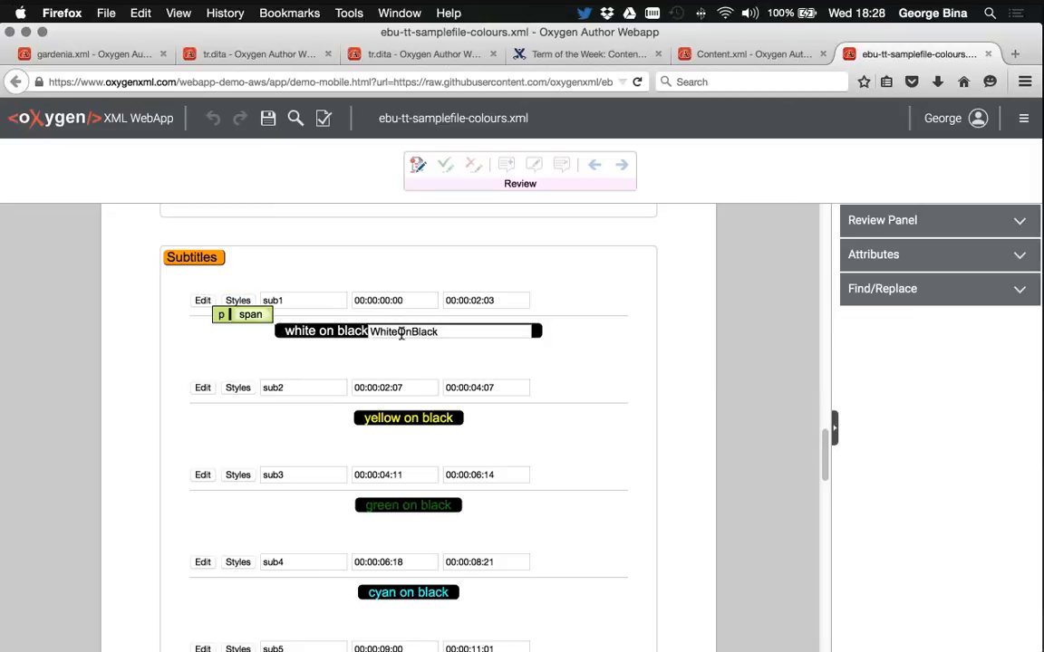
click(523, 341)
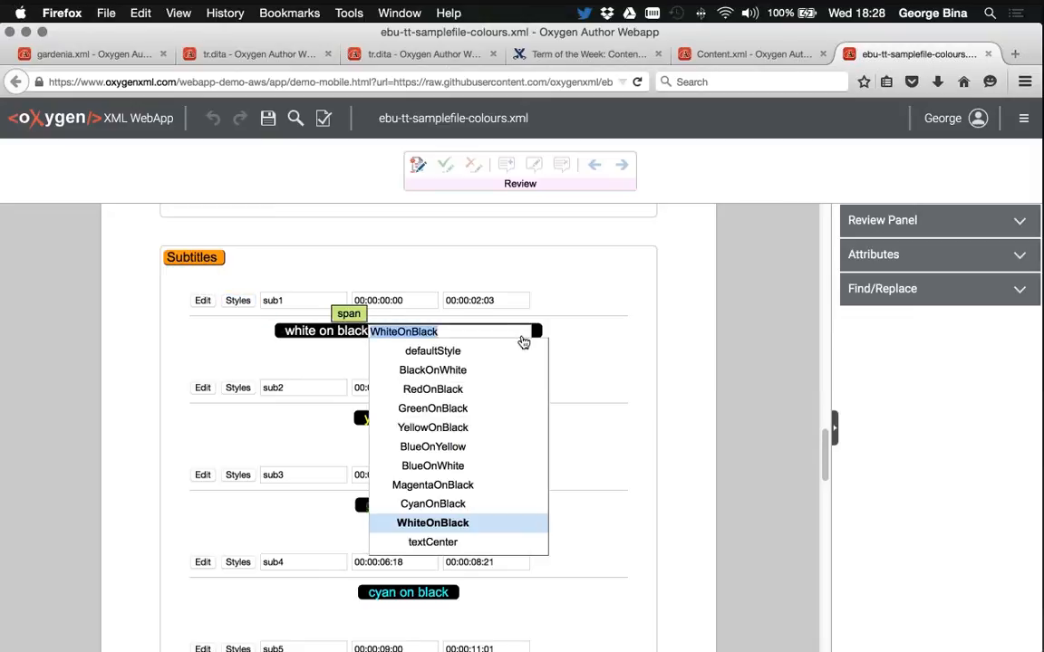
click(463, 388)
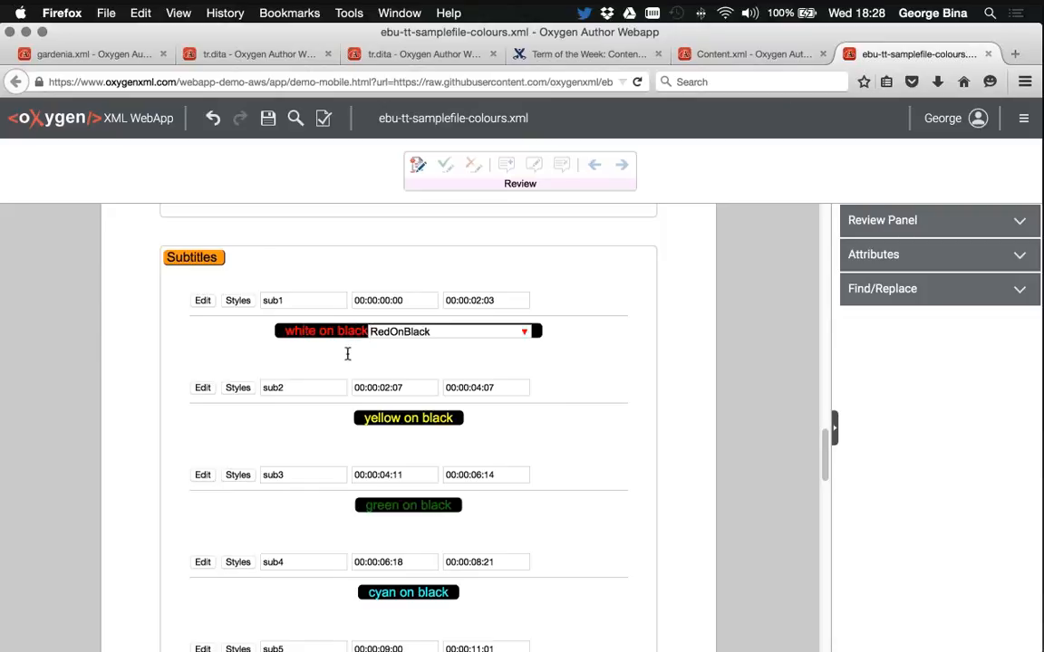
Return to the PowerPoint presentation and advance to the "Part 2 - Developer view" slide
key(super+Tab)
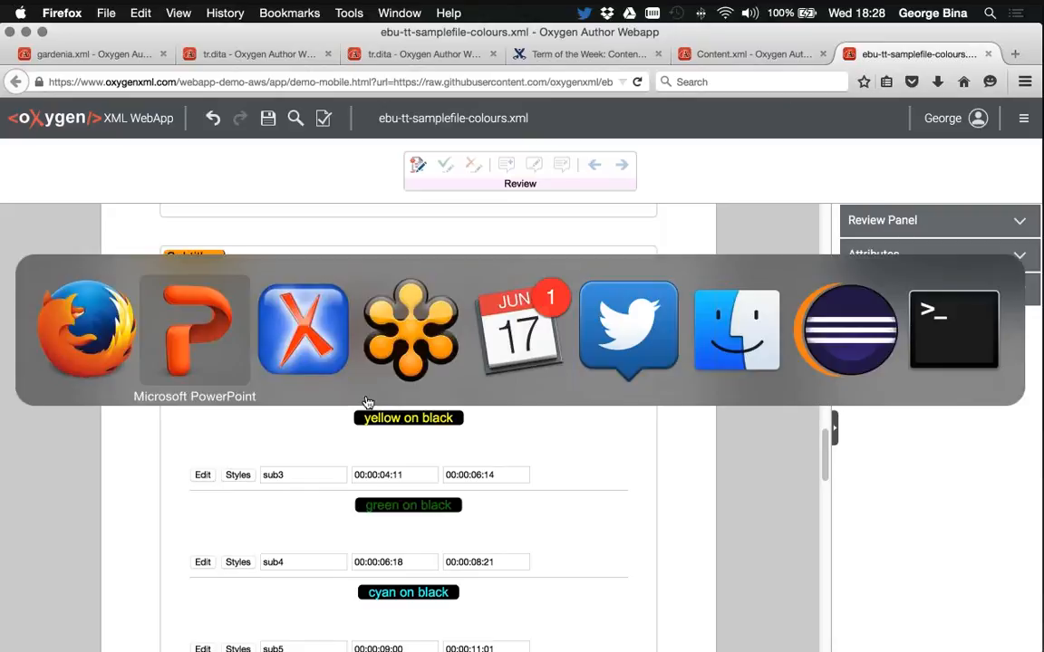
click(325, 347)
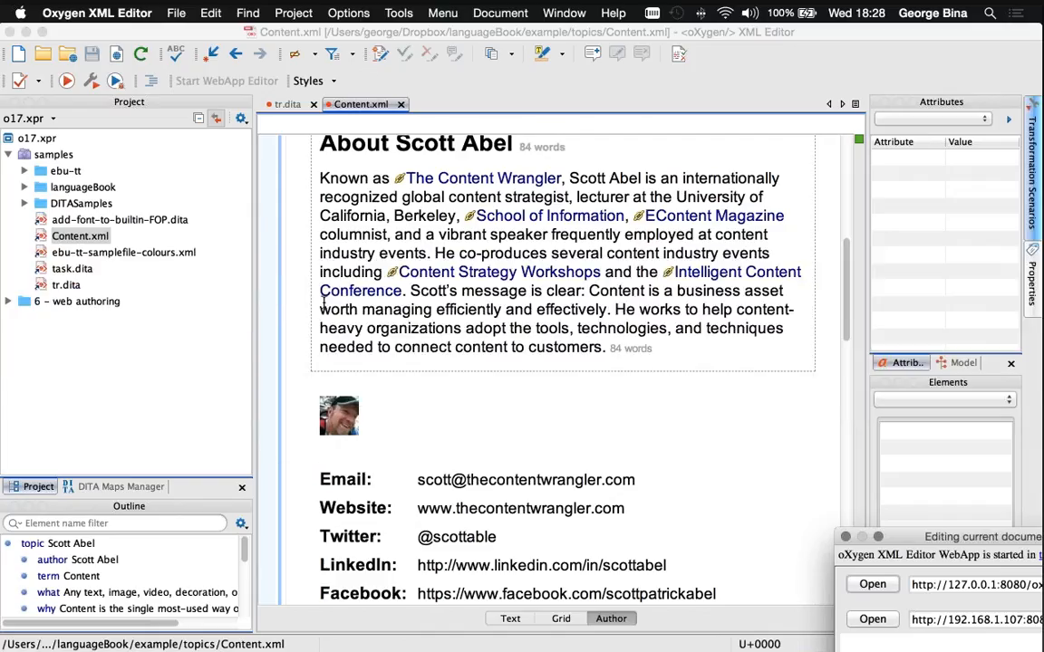
key(super+Tab)
click(296, 317)
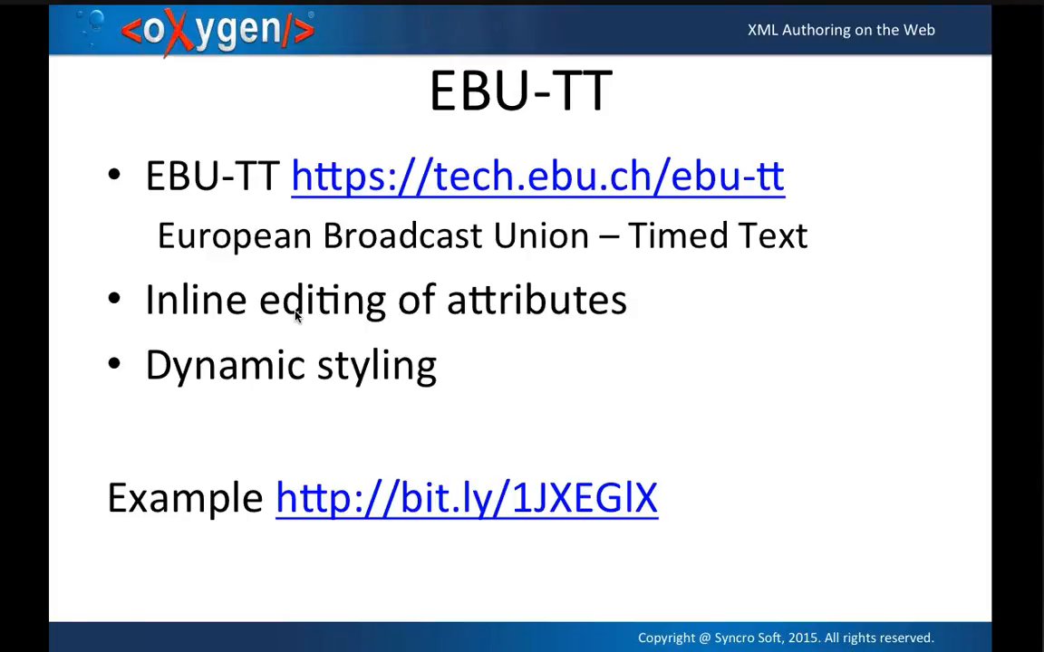
key(Right)
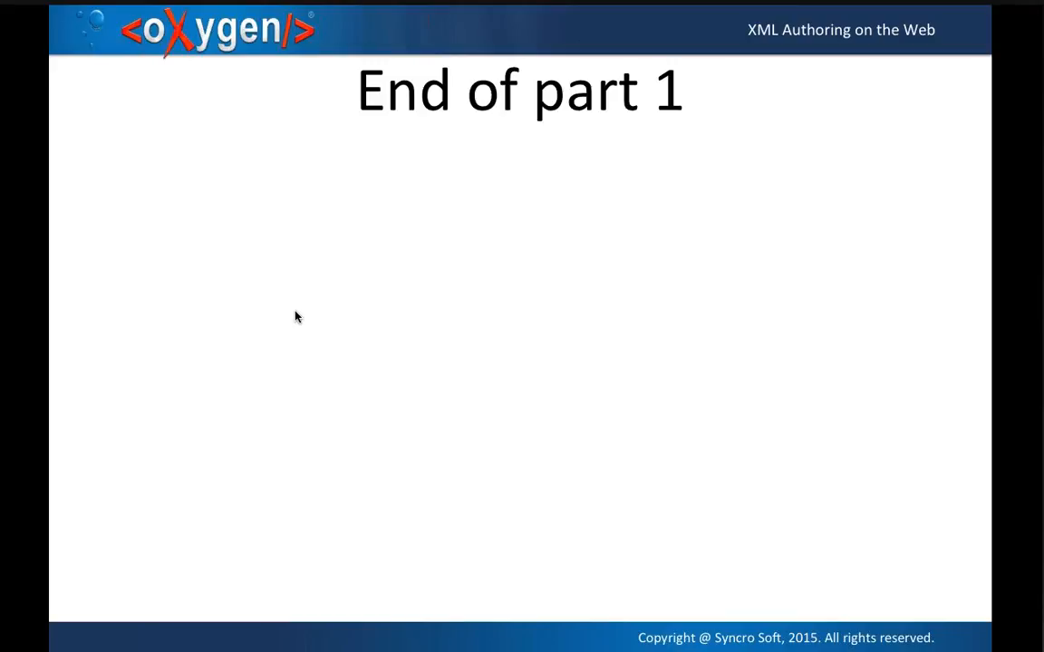
key(Right)
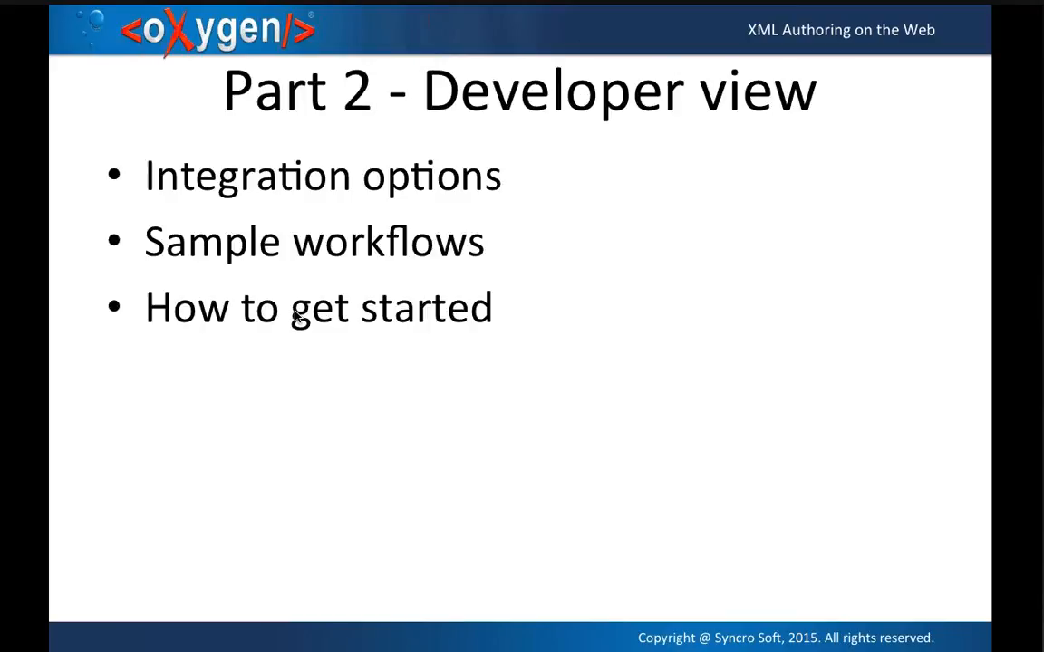
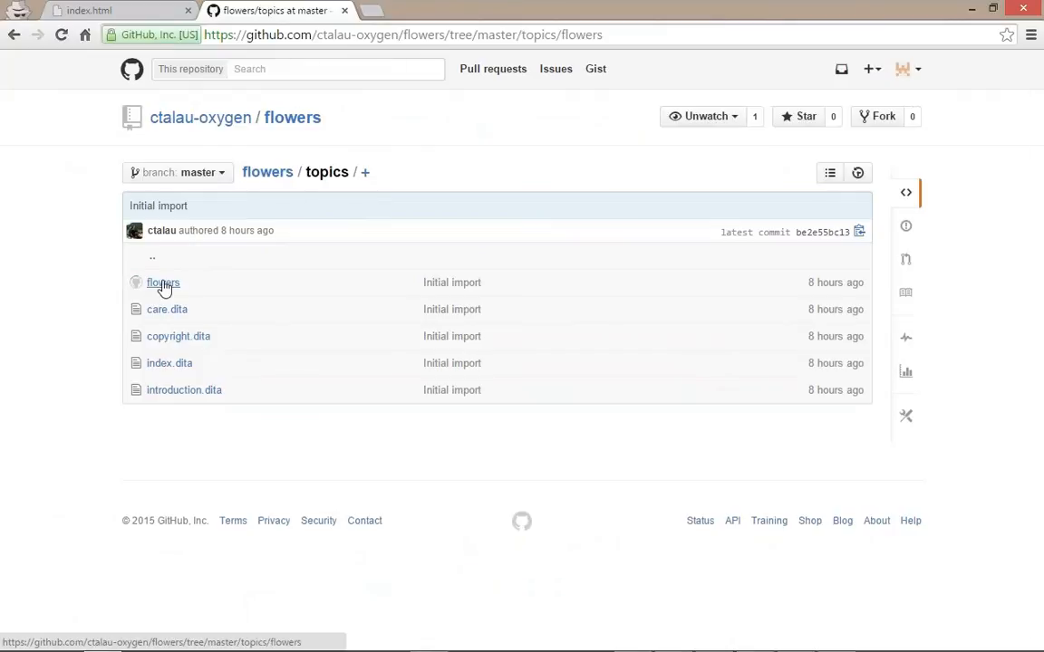
Open the raw version of chrysanthemum.dita from the flowers repository's topics/flowers folder and select its URL
click(181, 286)
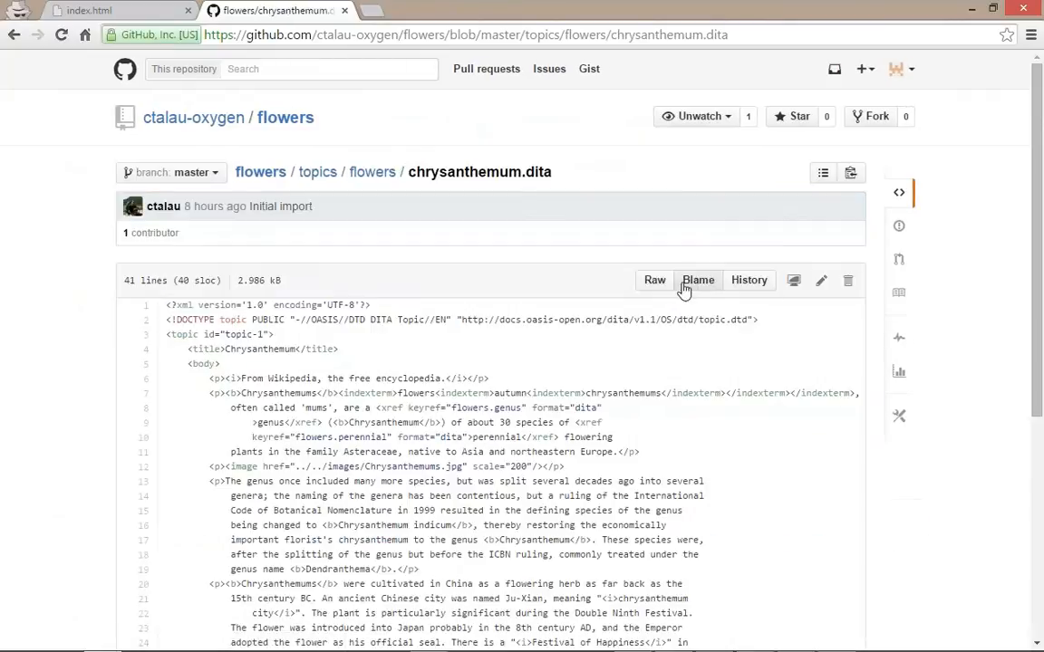
scroll(654, 209, down, 1)
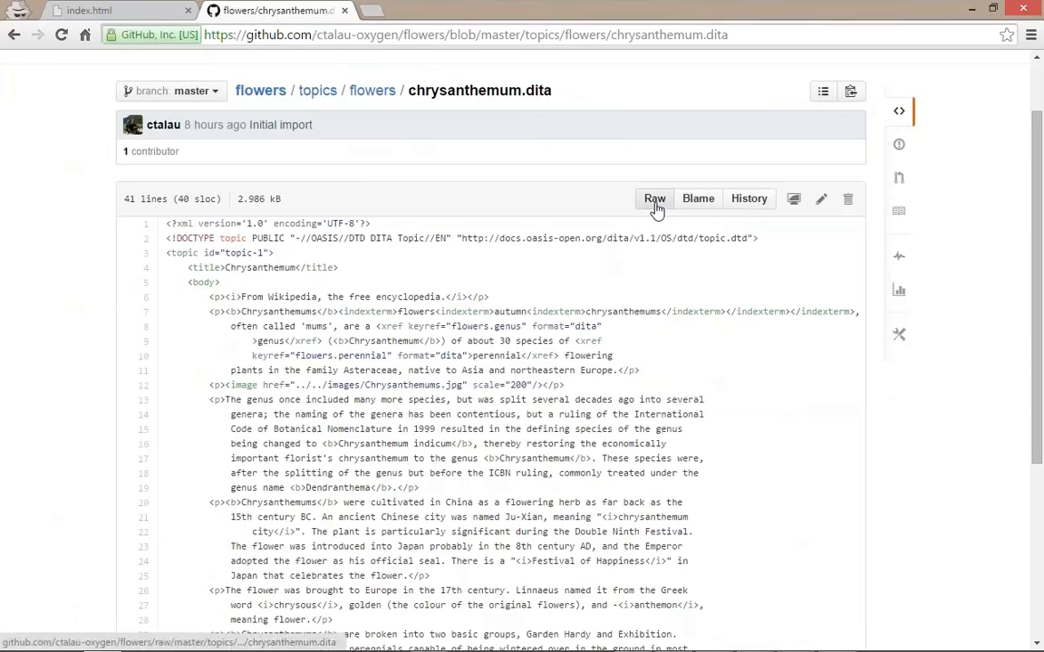
click(655, 202)
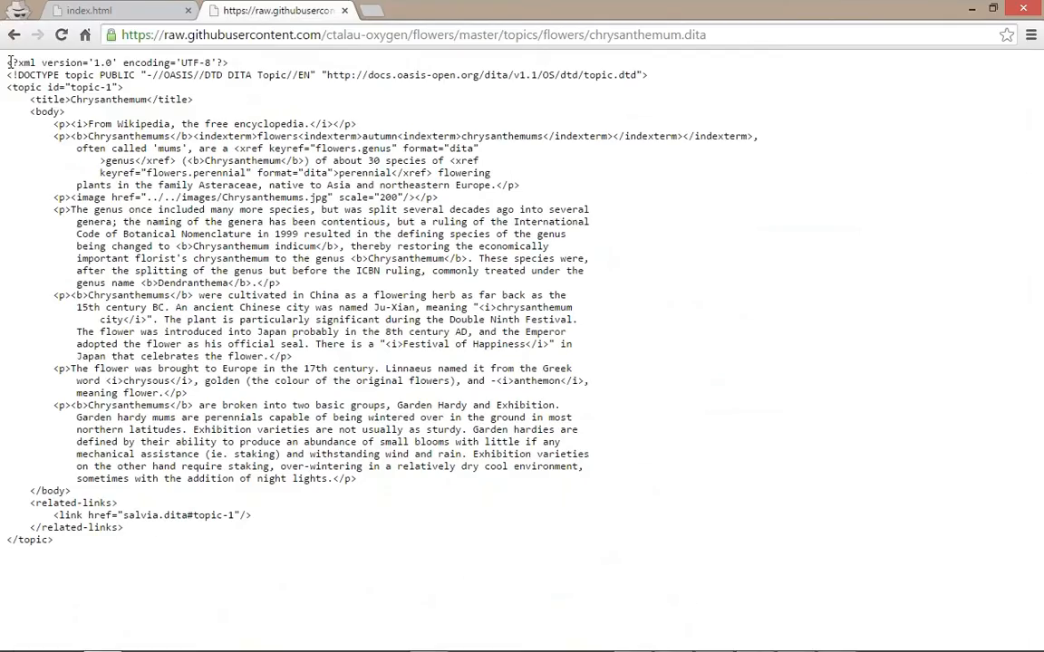
mouse_move(9, 62)
mouse_down()
mouse_move(200, 552)
mouse_move(3, 57)
mouse_up()
click(764, 34)
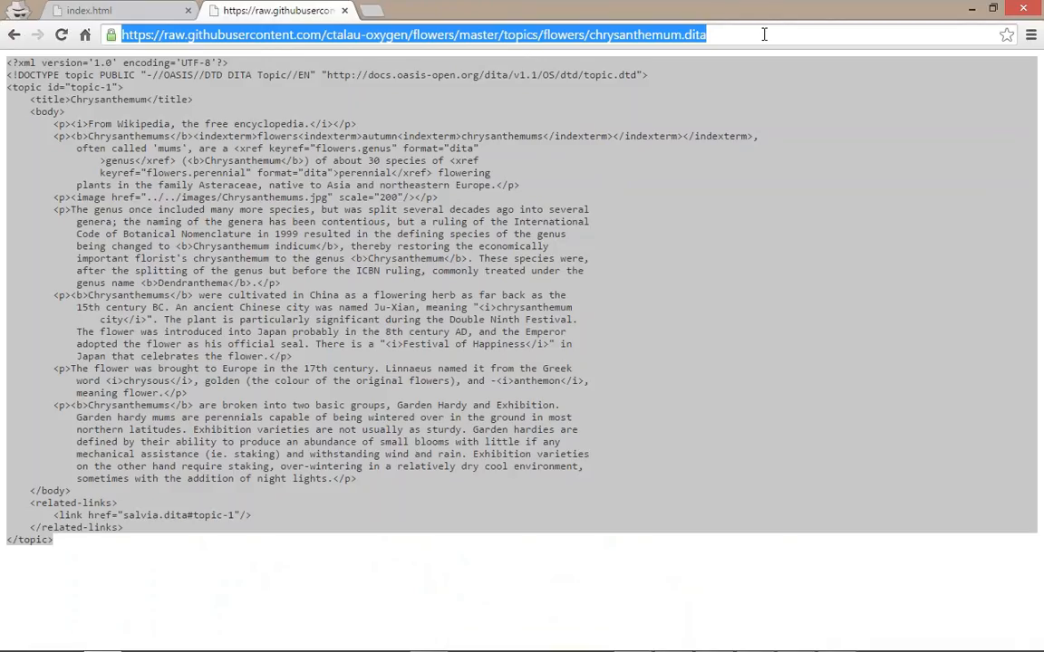
Return to the index.html demo page and open the Oxygen Webapp link from its WebDAV support section
click(126, 11)
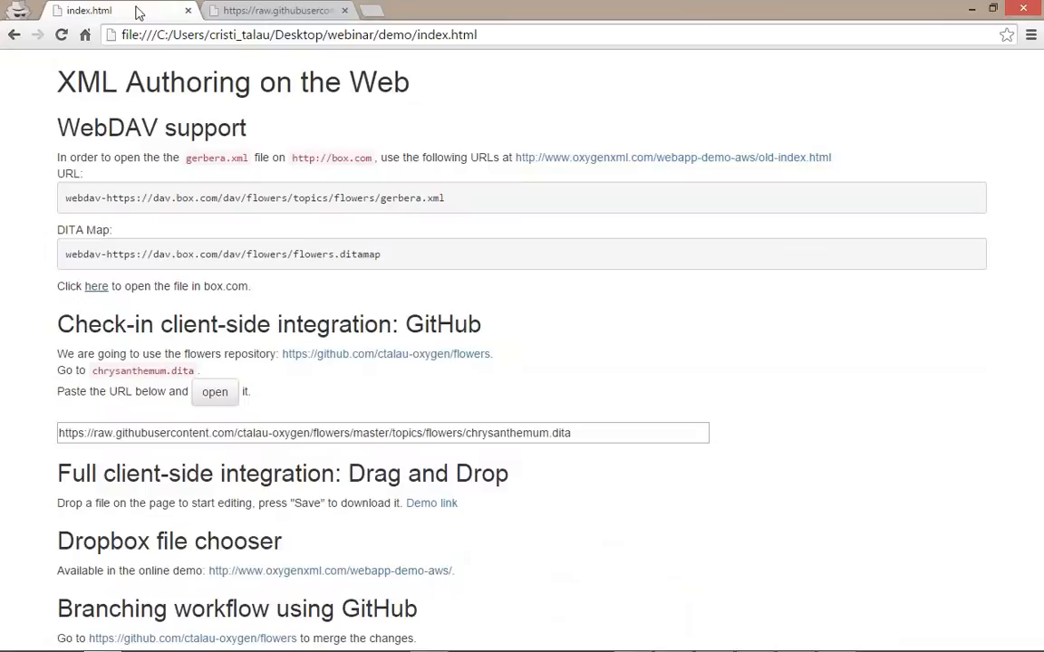
click(737, 162)
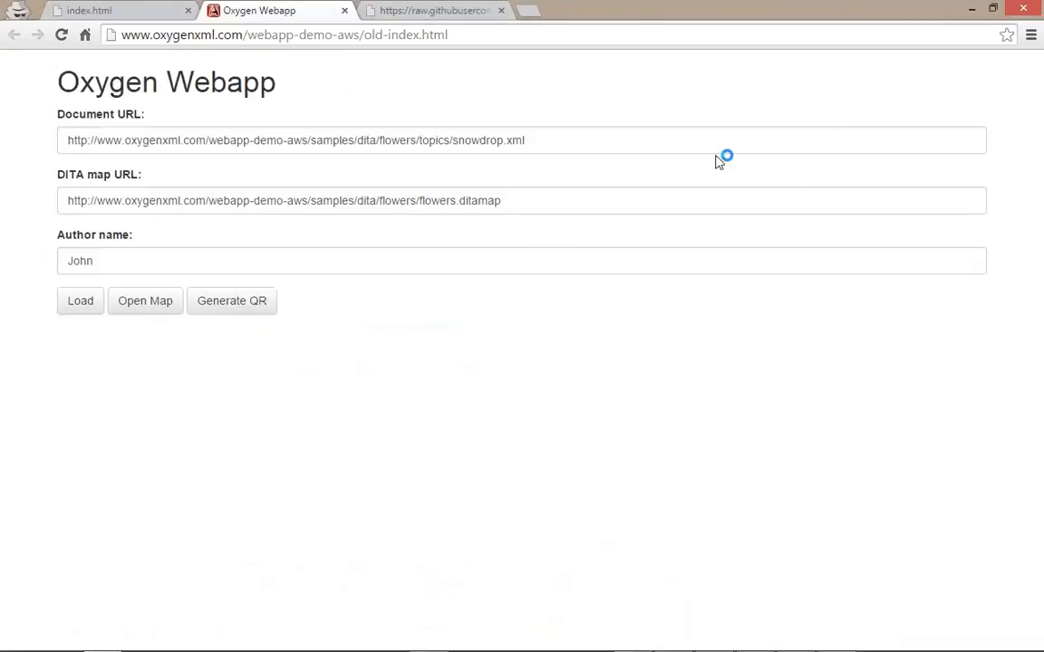
Copy the raw chrysanthemum.dita URL from the GitHub section of the index.html demo page and reopen the Oxygen Webapp form
middle_click(246, 16)
drag(588, 431, 56, 396)
key(ctrl+c)
click(110, 392)
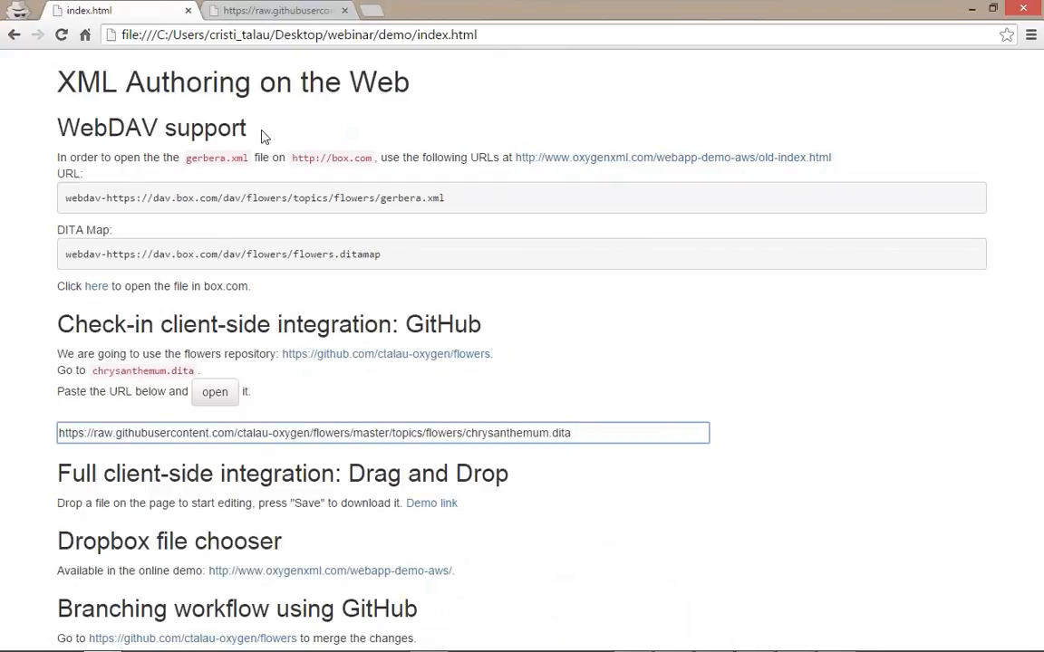
middle_click(599, 158)
click(238, 9)
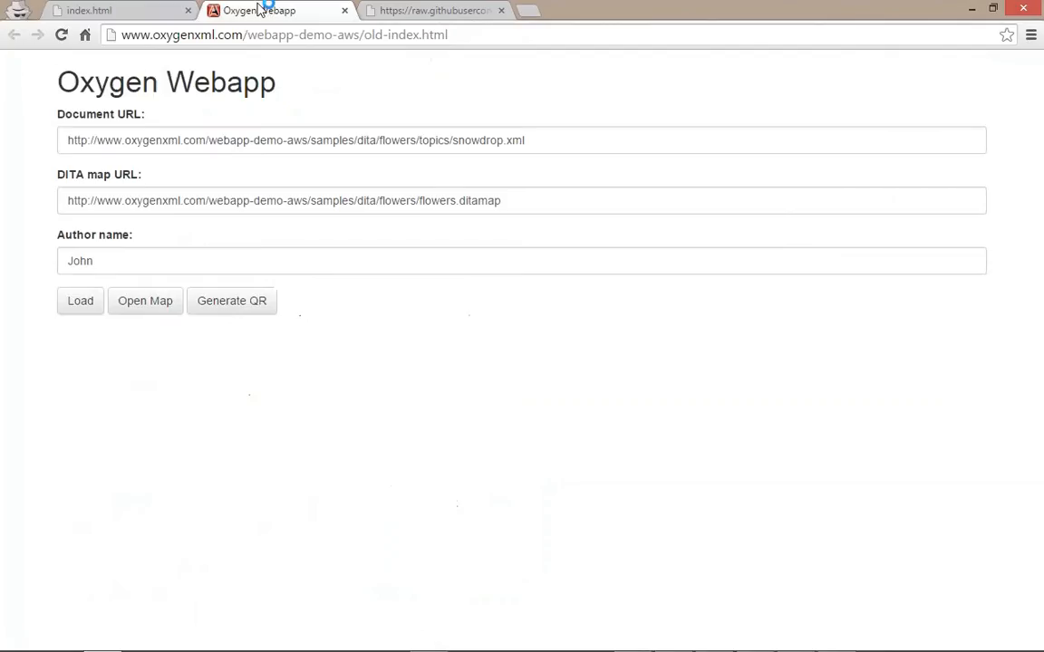
Set the Document URL to the copied raw GitHub address of chrysanthemum.dita, load the document and look through it
drag(551, 133, 47, 129)
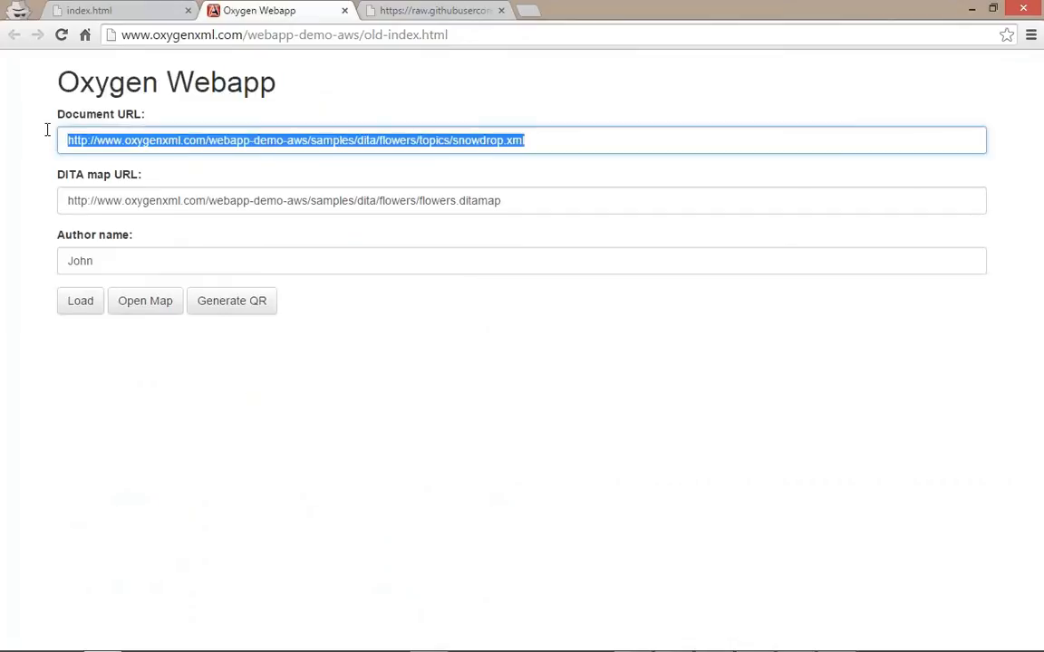
key(ctrl+v)
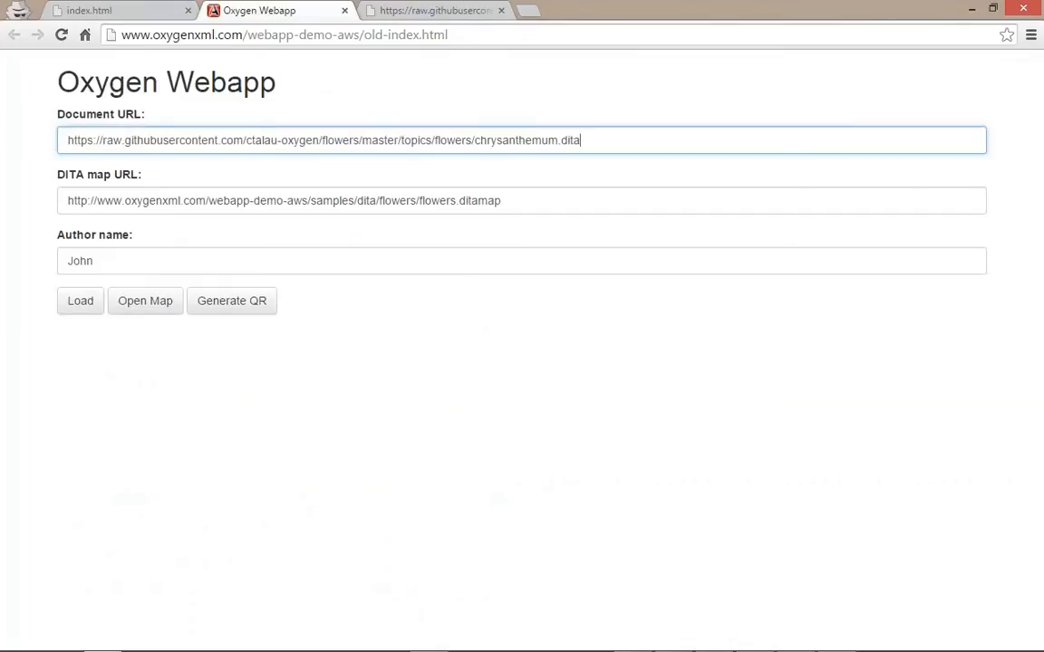
click(81, 303)
click(83, 311)
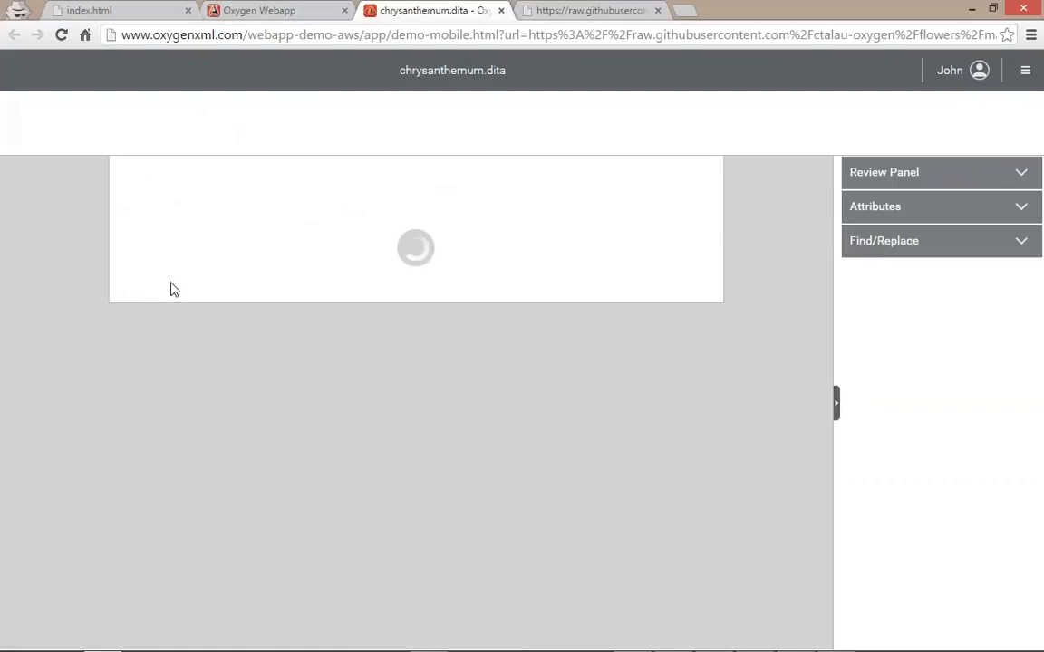
scroll(323, 305, down, 4)
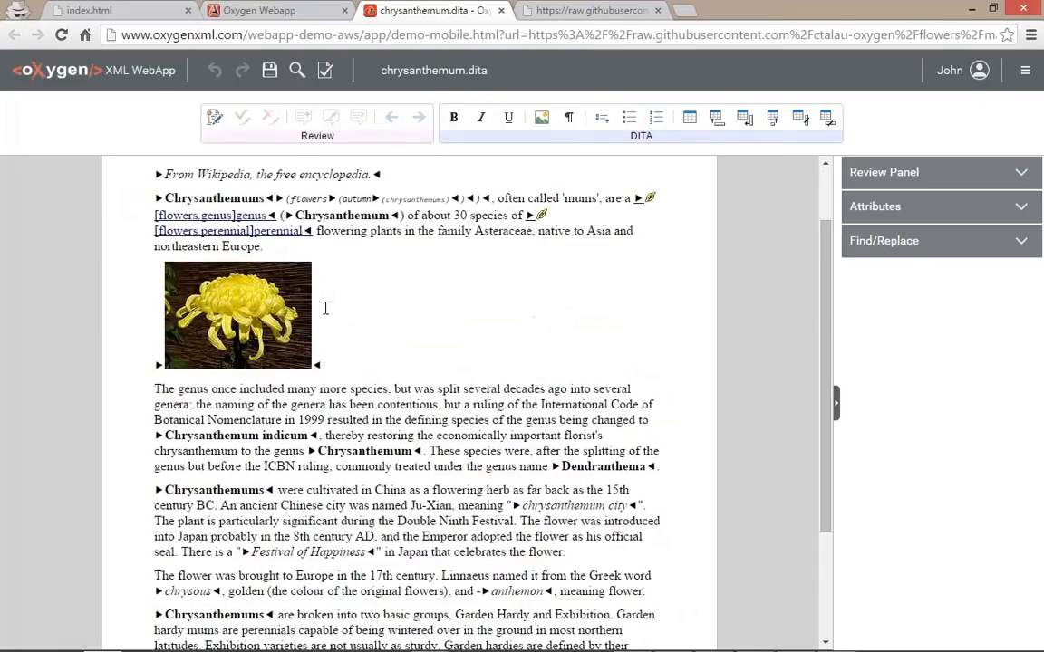
scroll(305, 276, up, 3)
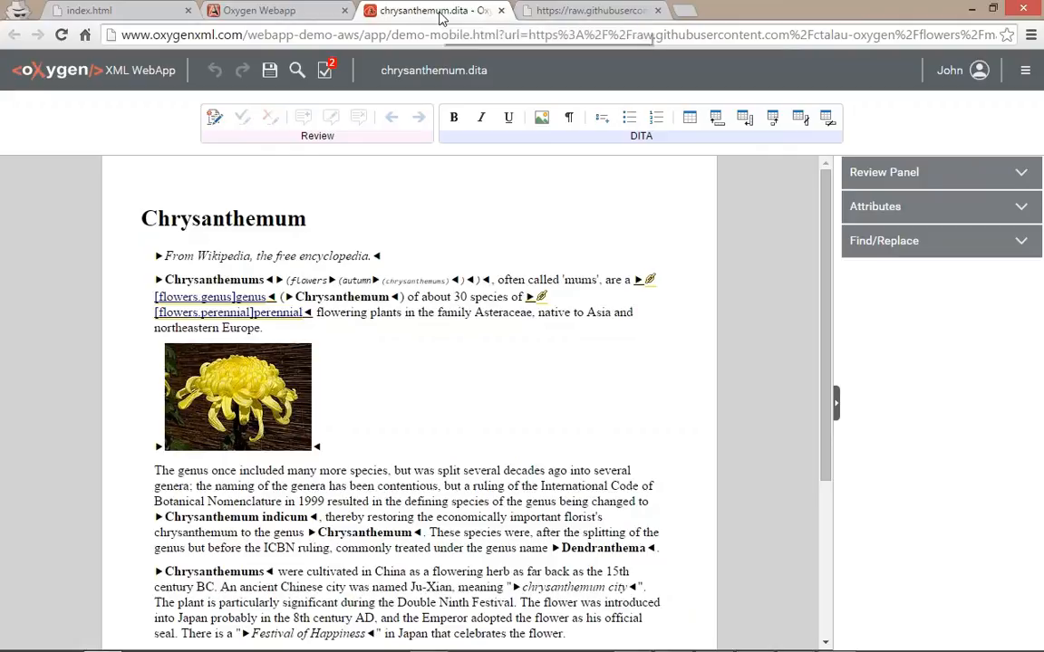
Close the loaded document and open chrysanthemum.dita from its raw URL in the GitHub check-in section of index.html, highlighting the localhost address
key(ctrl+w)
click(95, 12)
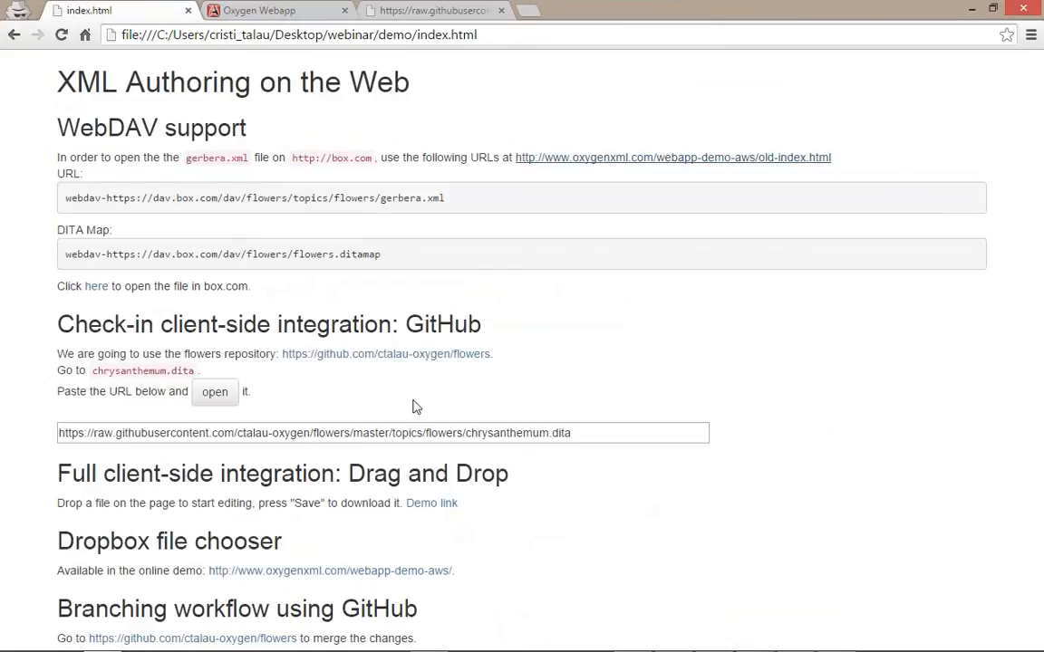
click(606, 433)
drag(607, 433, 32, 429)
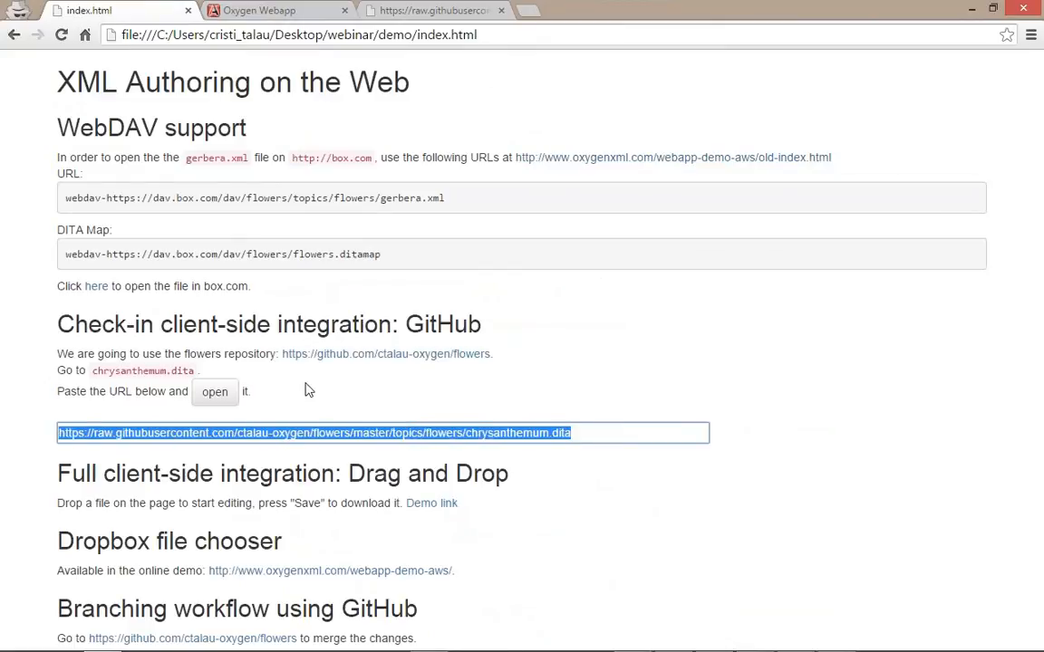
triple_click(264, 435)
click(211, 397)
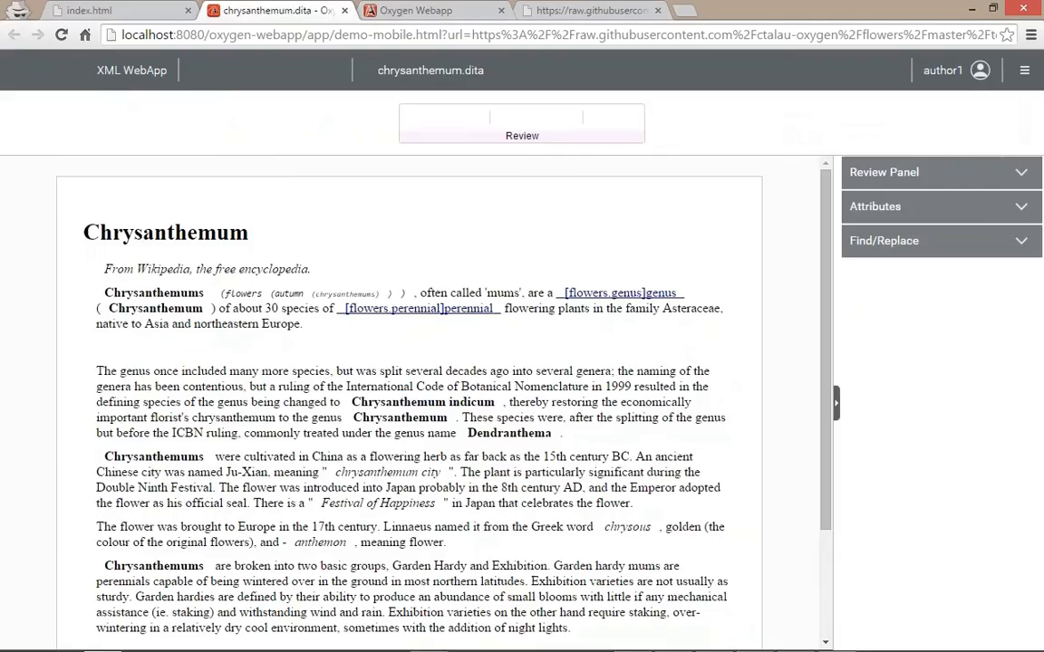
drag(122, 34, 164, 35)
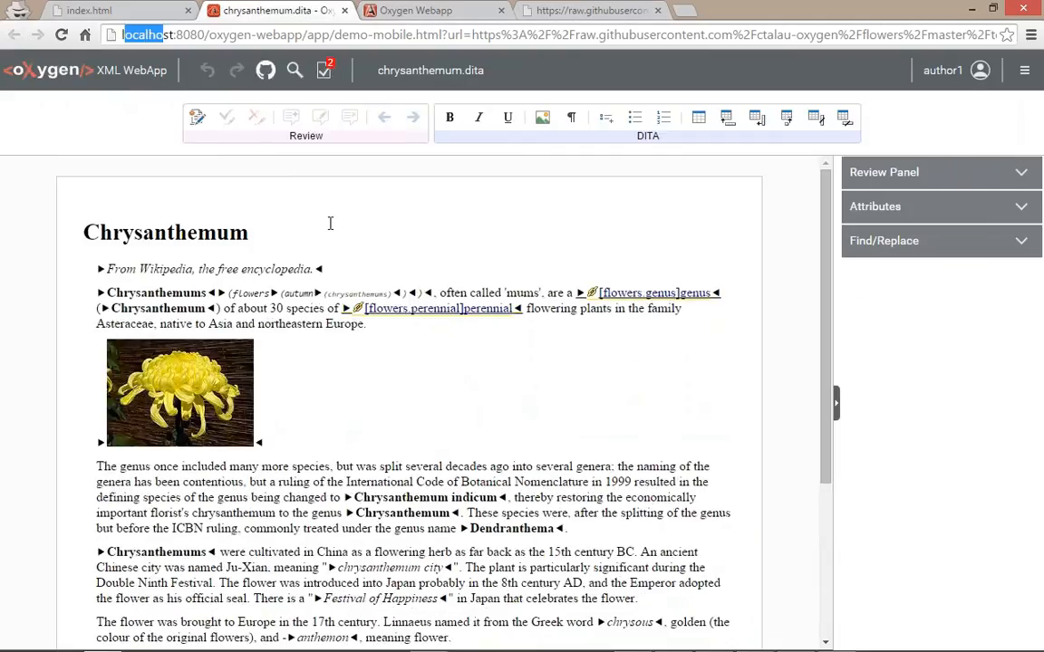
Append " - modified" to the Chrysanthemum title
click(290, 233)
text(- )
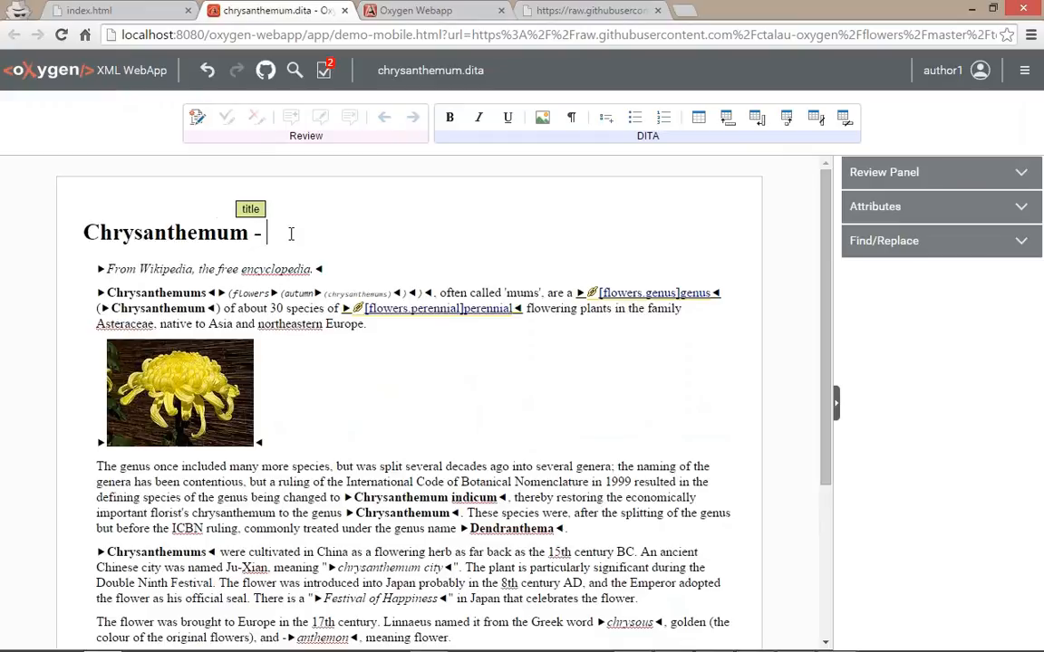
text(modi)
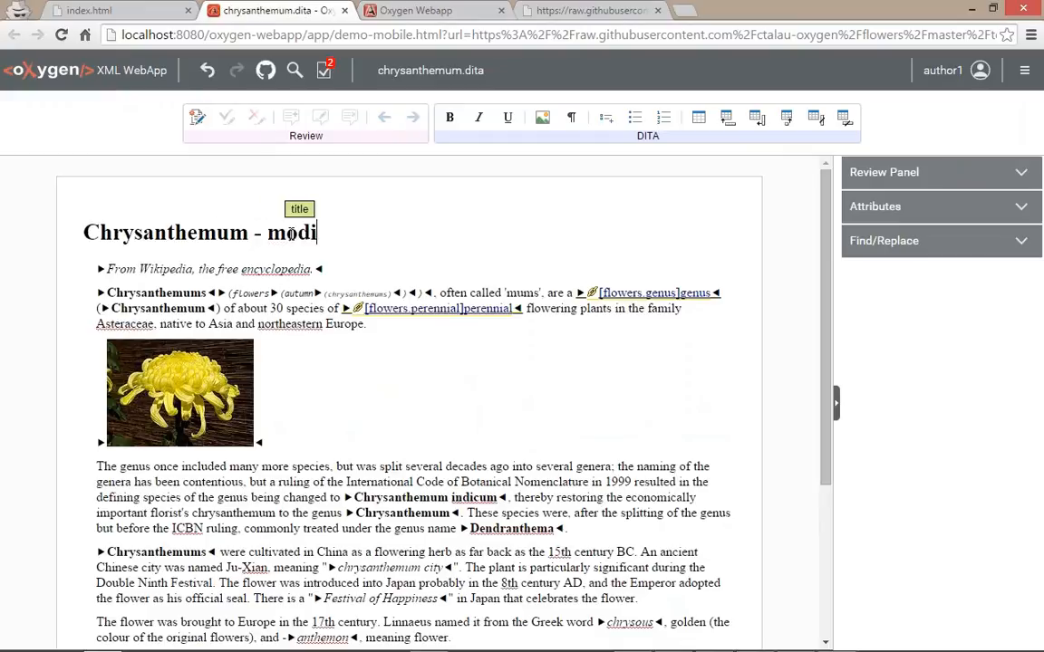
text(fied)
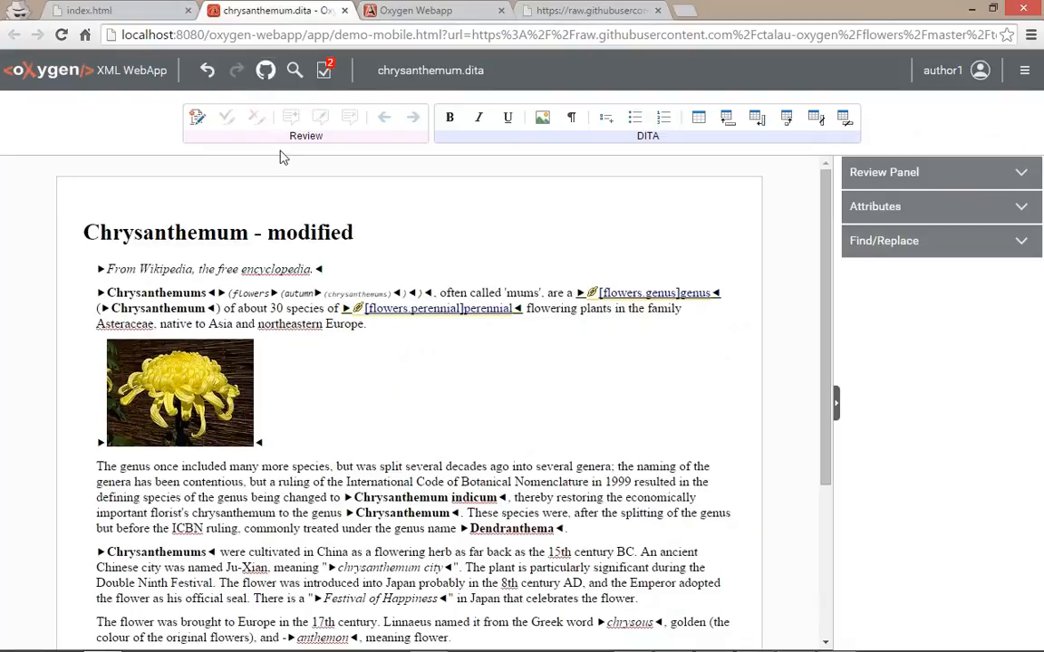
Open the flowers repository on github.com in a new browser tab
click(681, 10)
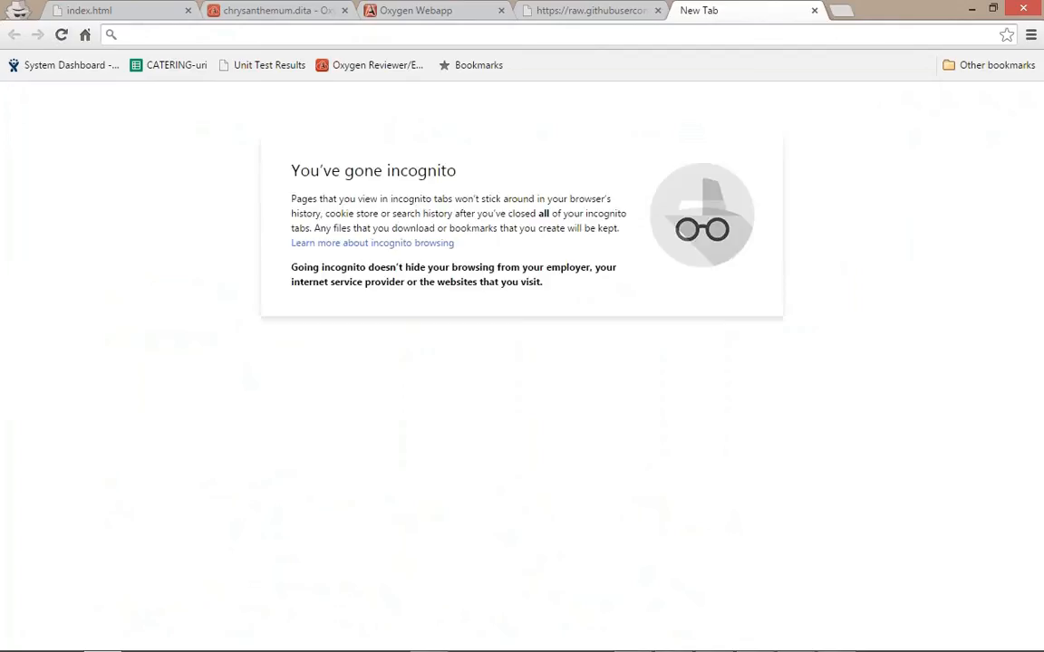
text(github.com)
key(Down)
key(Down)
key(Down)
key(Down)
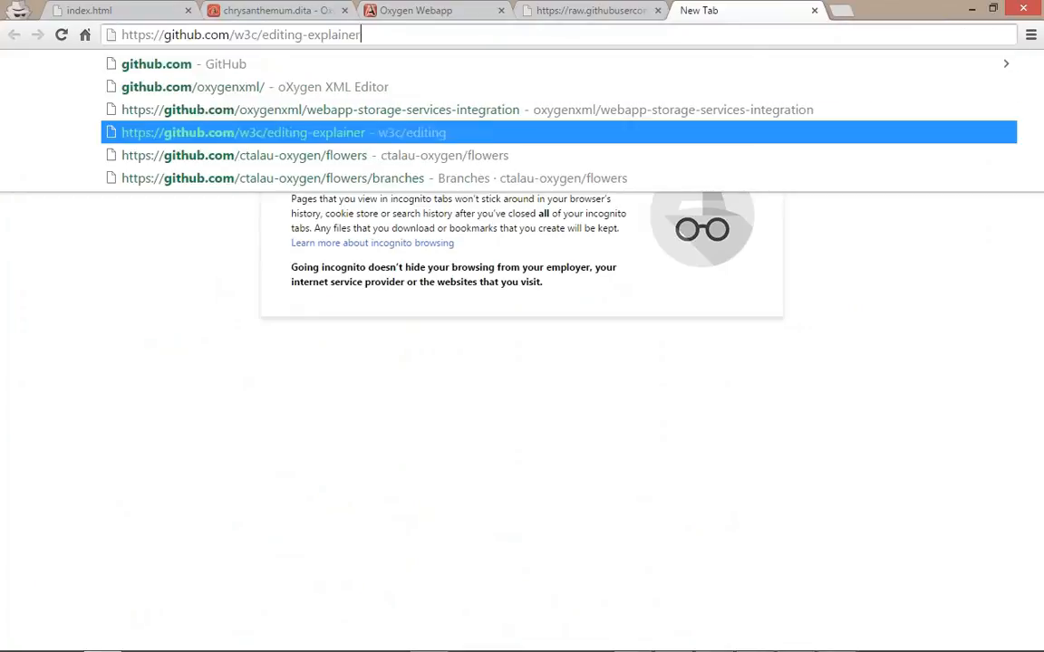
key(Return)
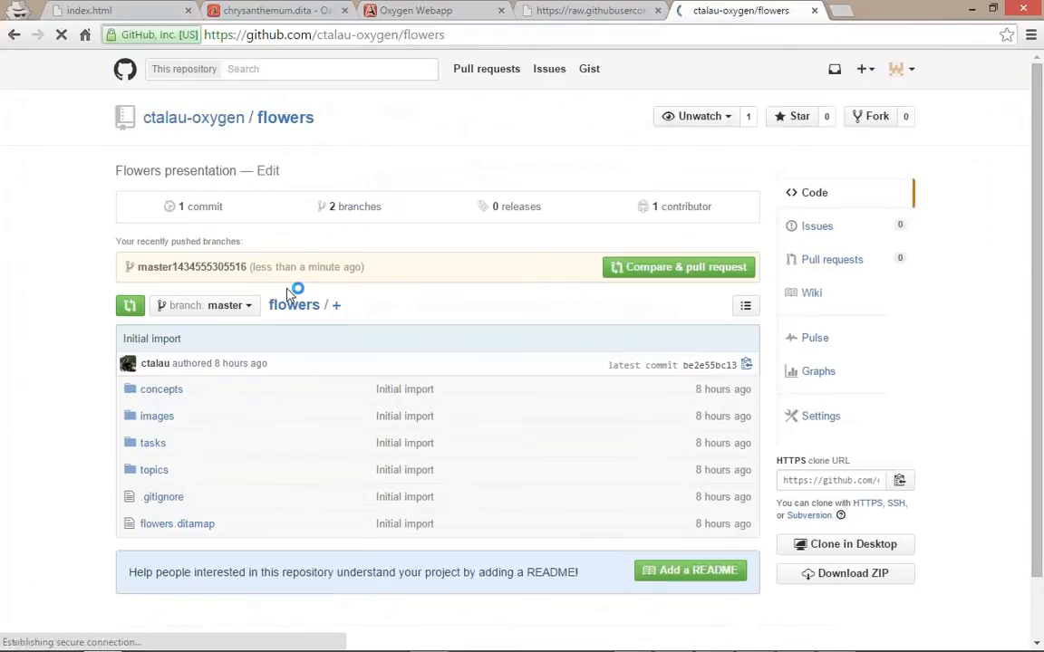
click(181, 272)
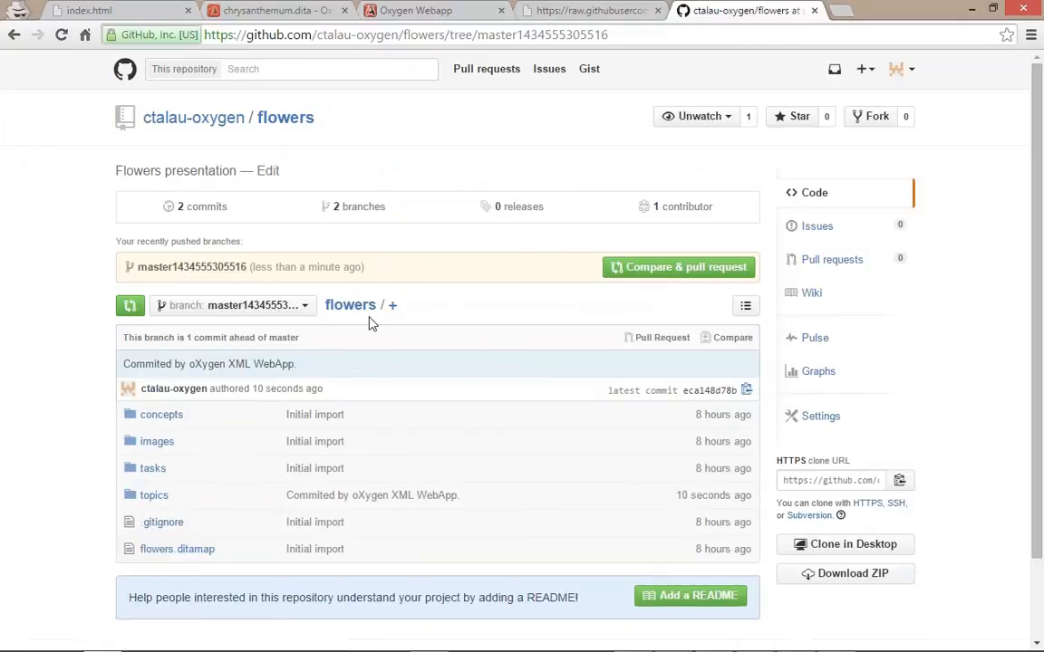
click(335, 207)
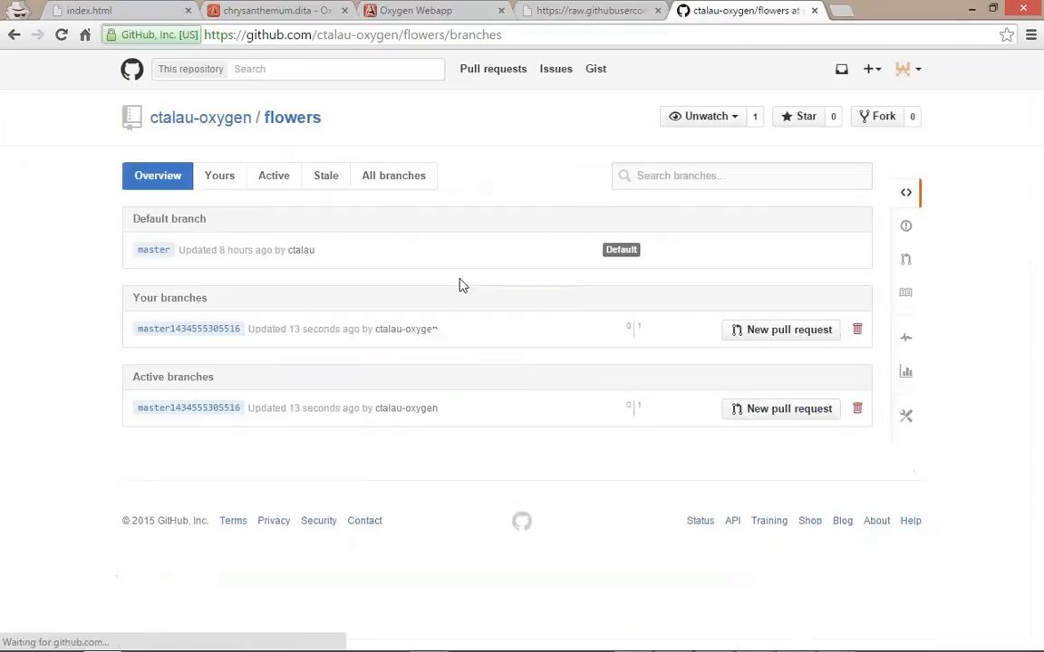
mouse_move(630, 326)
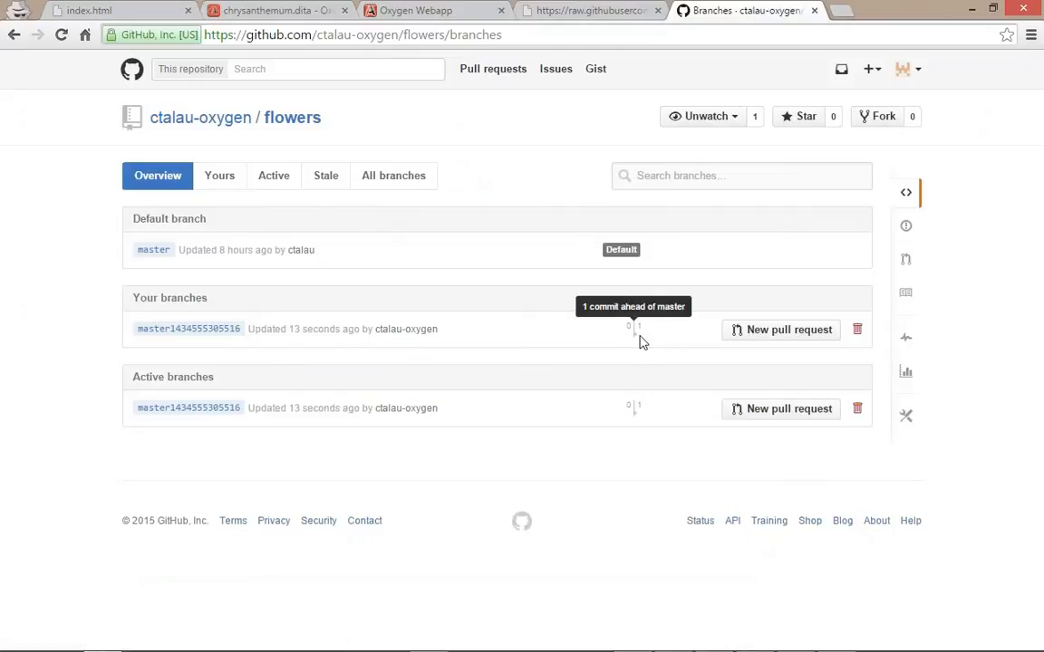
Switch to the PowerPoint presentation and advance to the "File access – integration (2)" slide
key(alt+Tab)
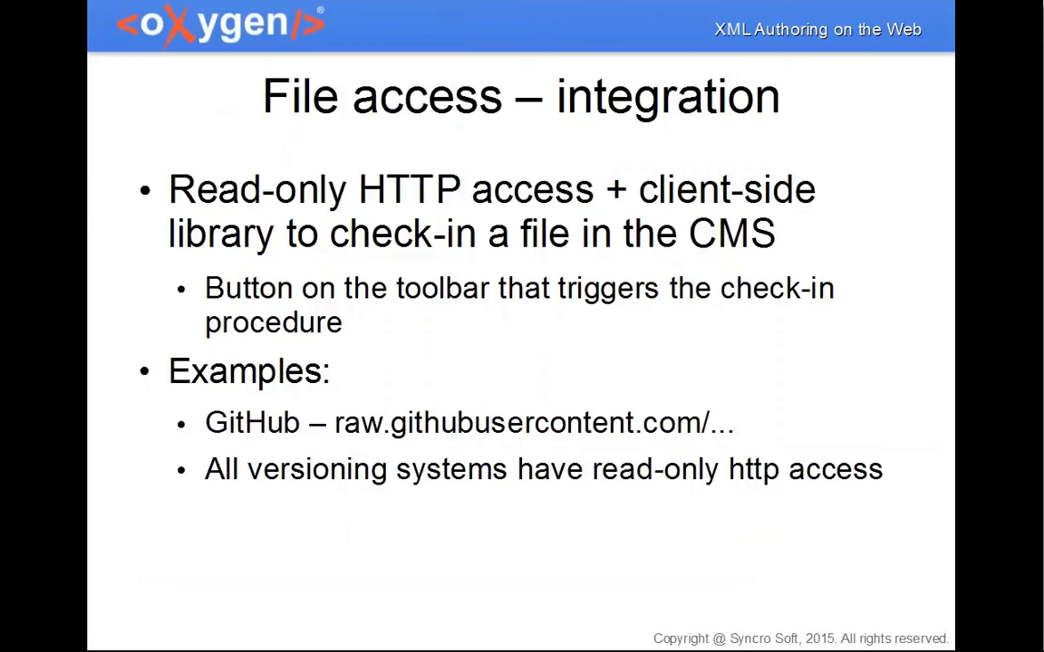
key(Right)
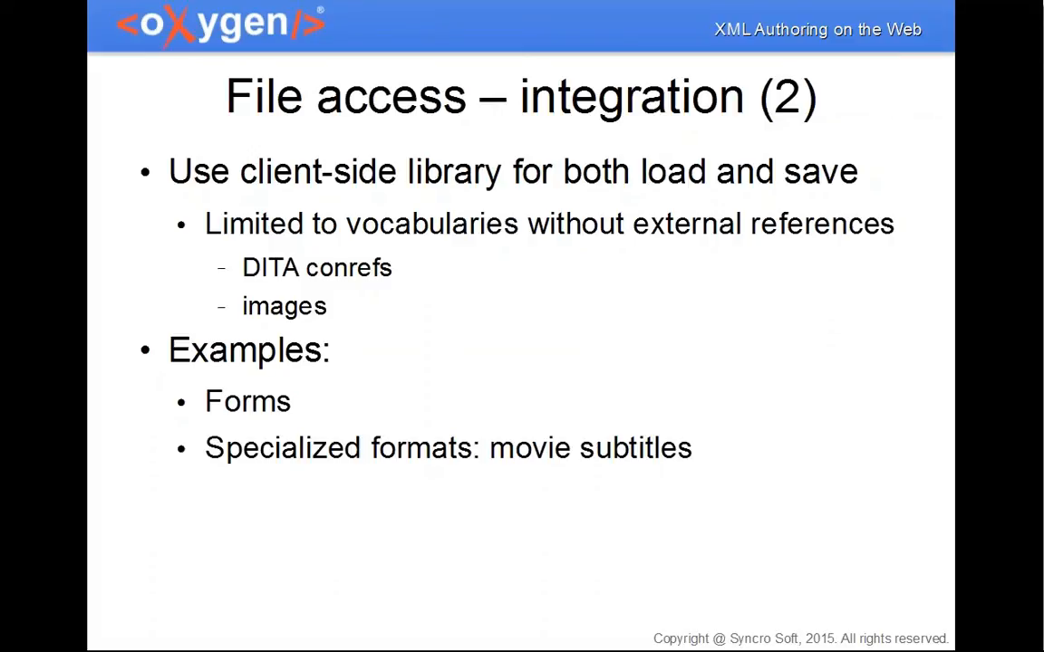
Return to index.html in the browser and open the demo link of the Drag and Drop section
key(alt+Tab)
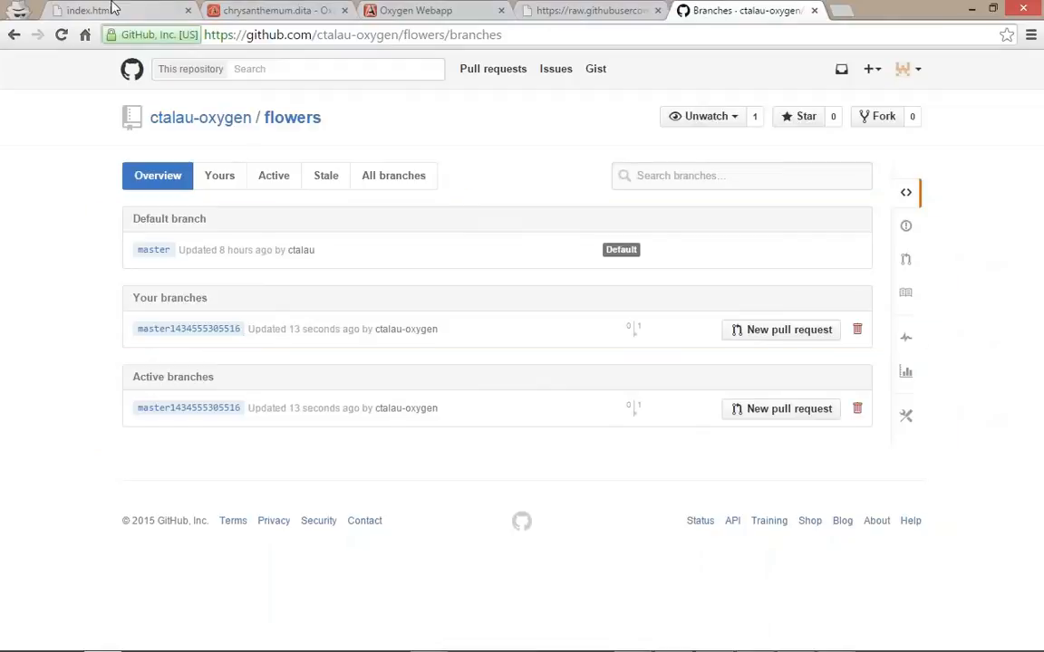
click(99, 11)
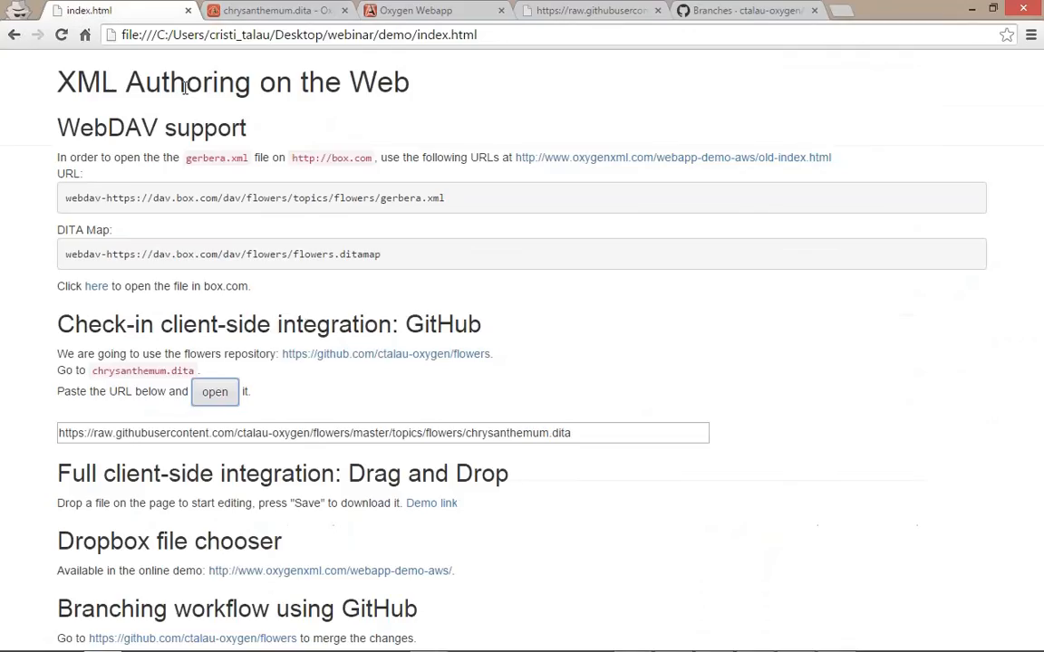
click(432, 503)
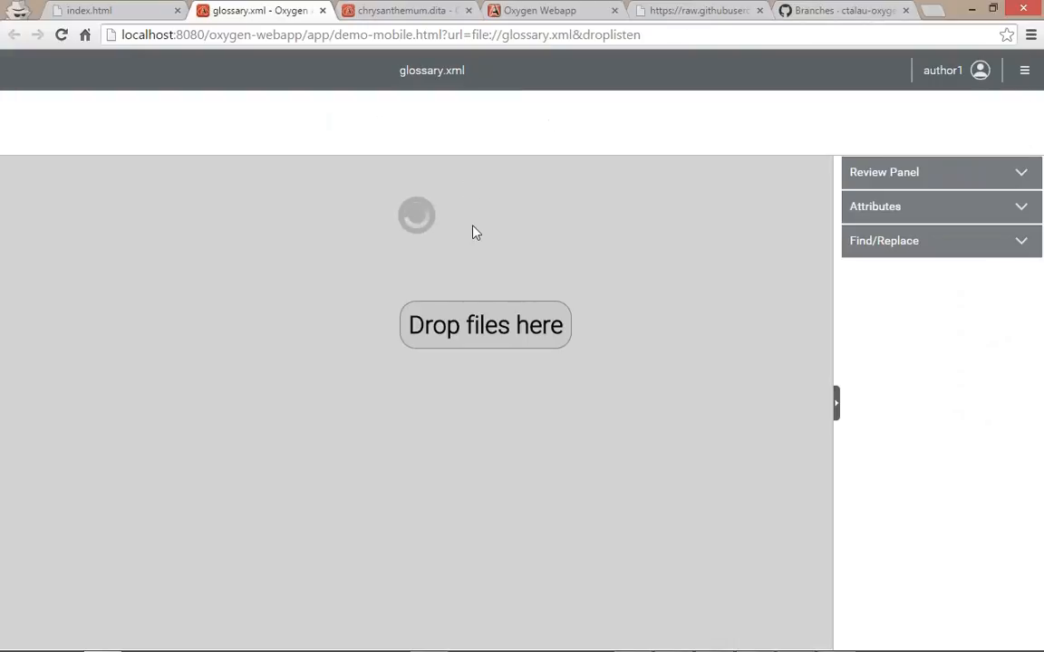
Bring section3.xml from the docbook v5 folder of the oXygen XML Editor project into the web page's file drop area
key(alt+Tab)
key(alt+Tab)
key(alt+Tab)
key(alt+Tab)
key(alt+Tab)
key(alt+Tab)
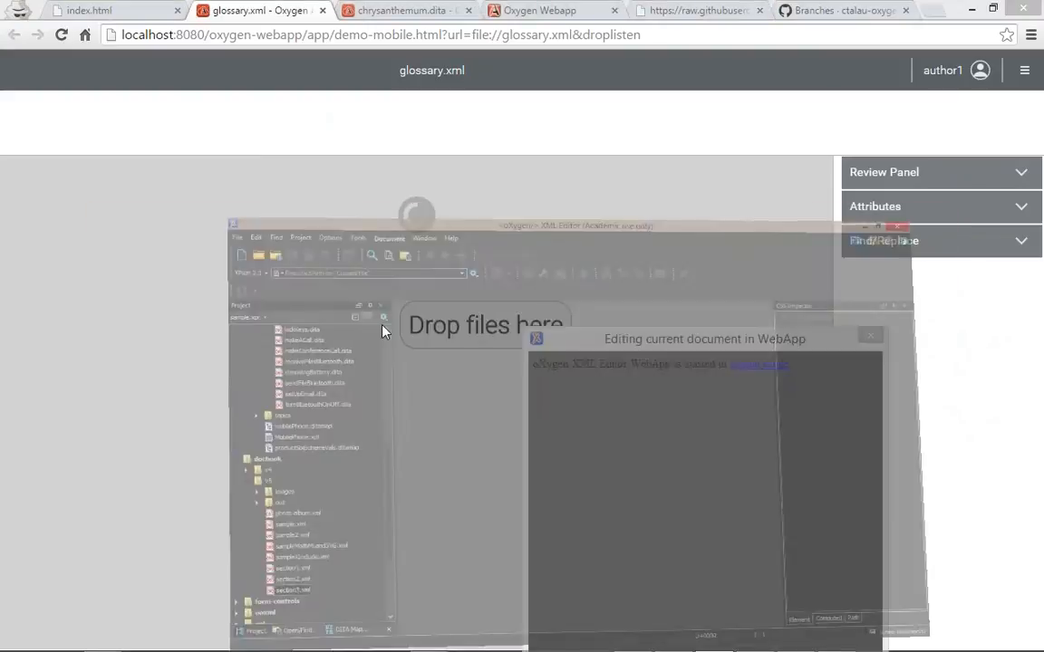
drag(104, 567, 368, 345)
key(alt+Tab)
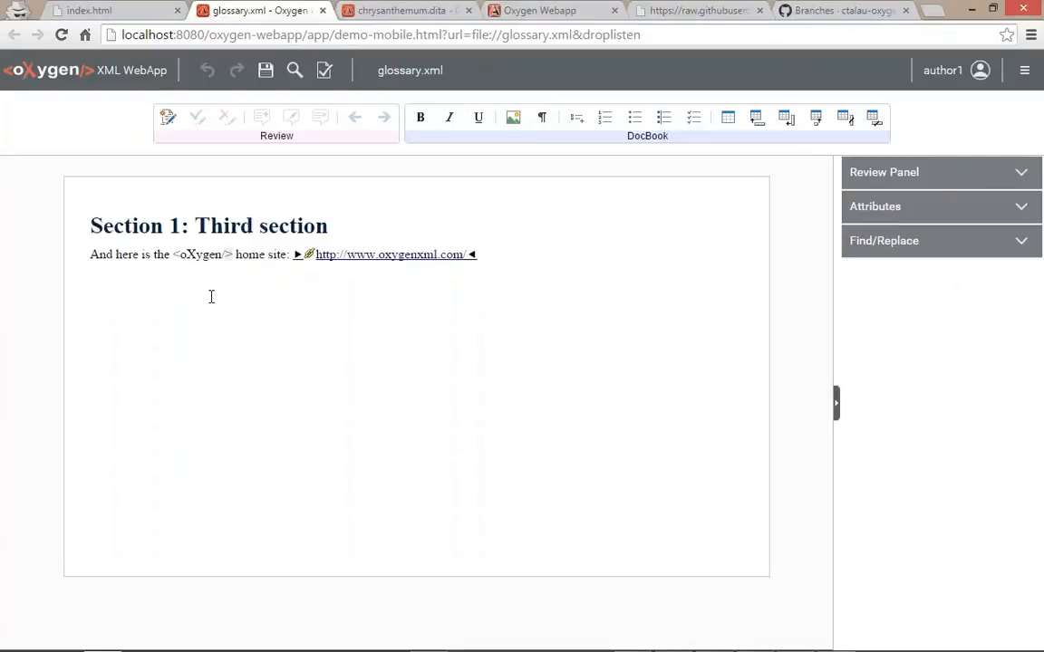
Append " - modified" to the "Third section" title and save the document as a download
click(338, 226)
text(-modified)
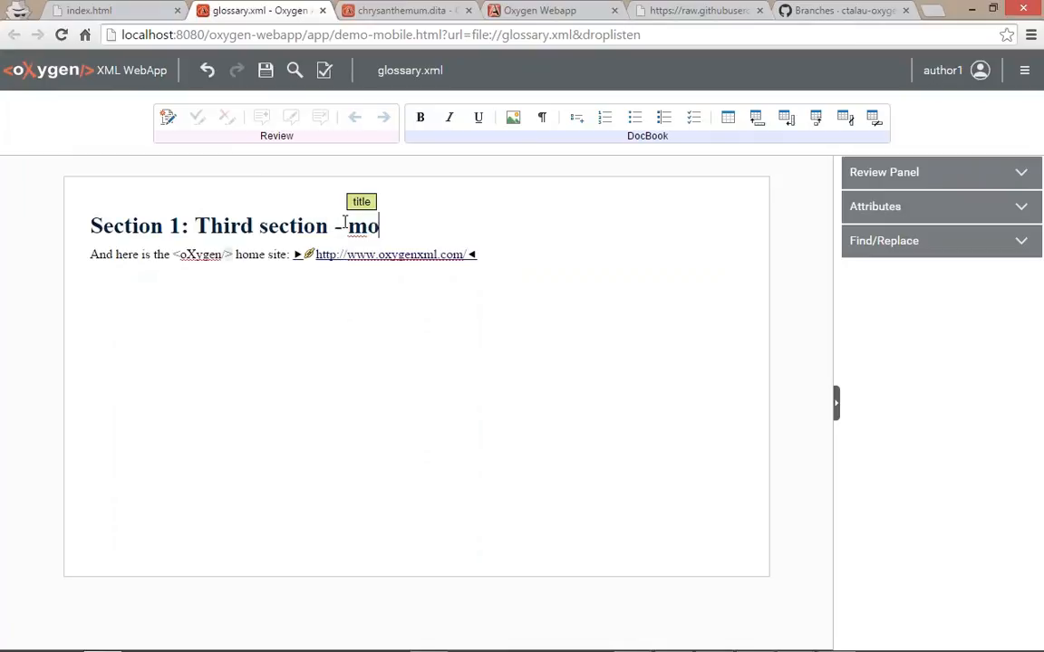
click(265, 70)
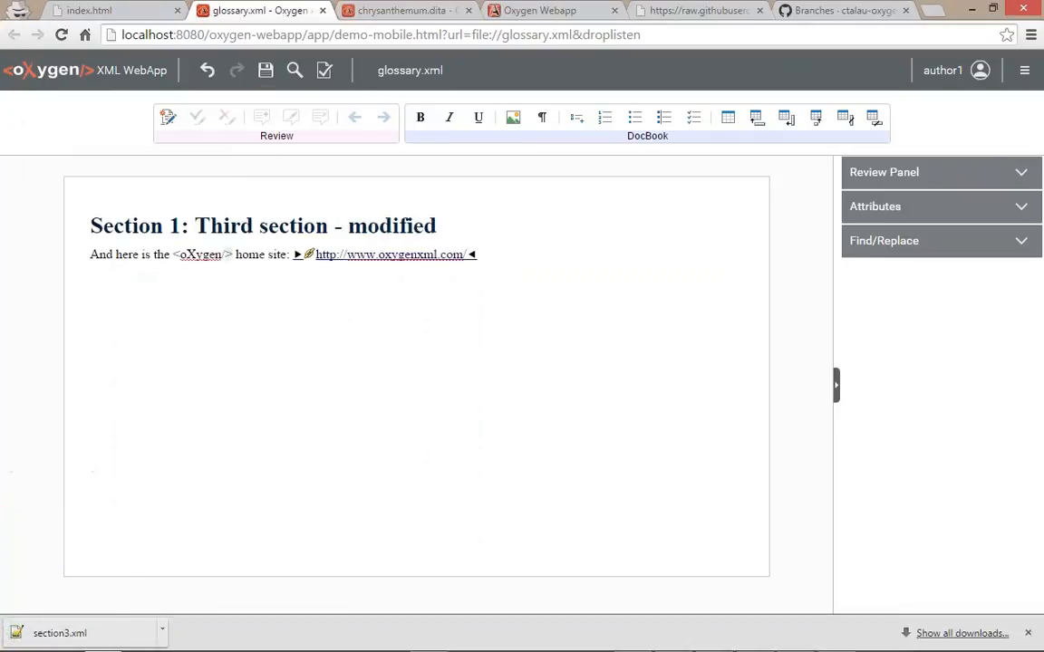
Open the downloaded section3.xml in Notepad++ and examine the edited title element, highlighting the word "modified"
click(87, 627)
drag(119, 130, 335, 130)
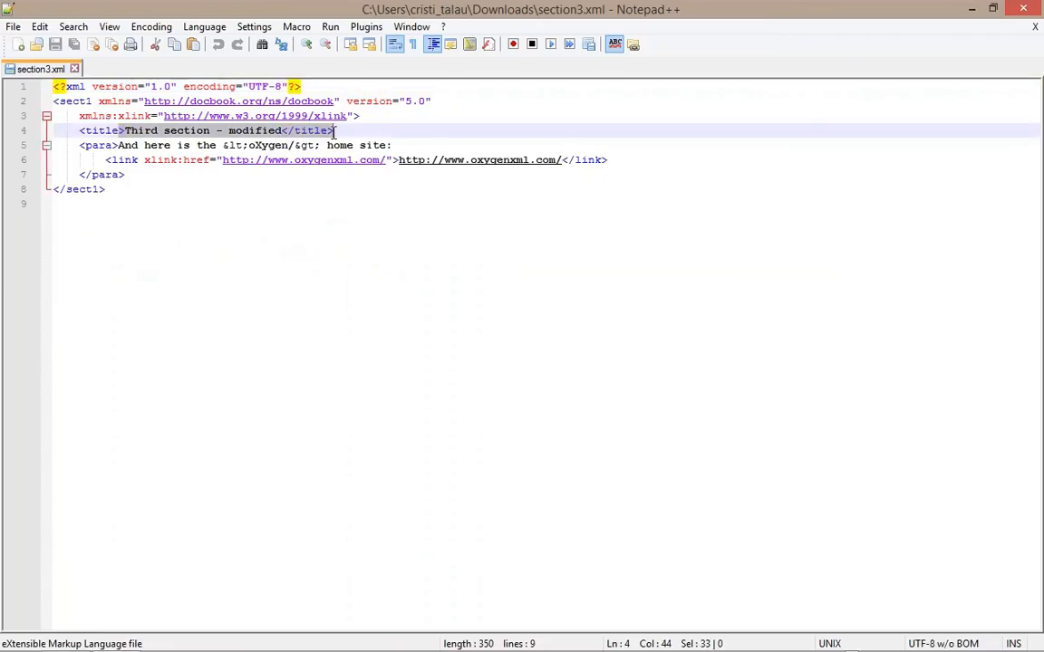
double_click(253, 131)
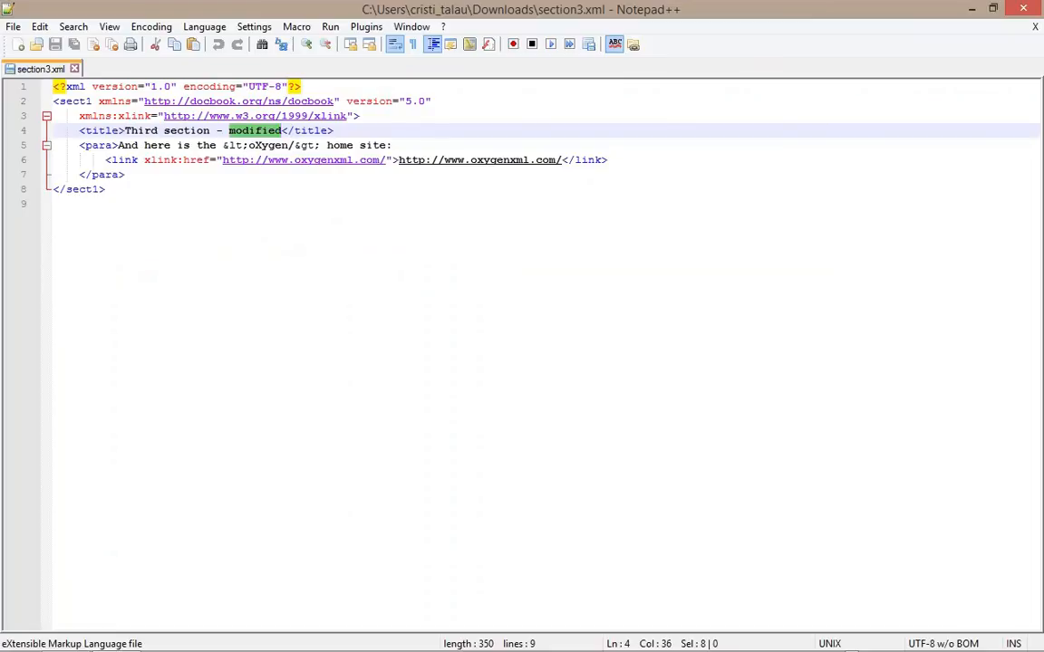
Go back to the "File access – integration (2)" slide in the PowerPoint presentation
key(alt+Tab)
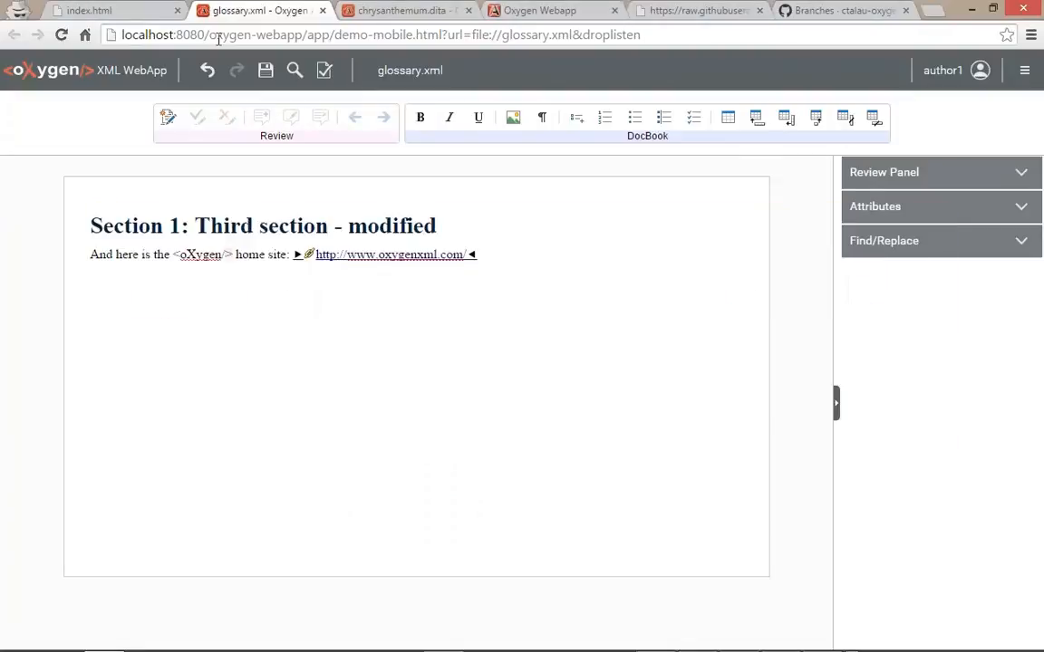
key(alt+Tab)
key(alt+Tab)
key(alt+Tab)
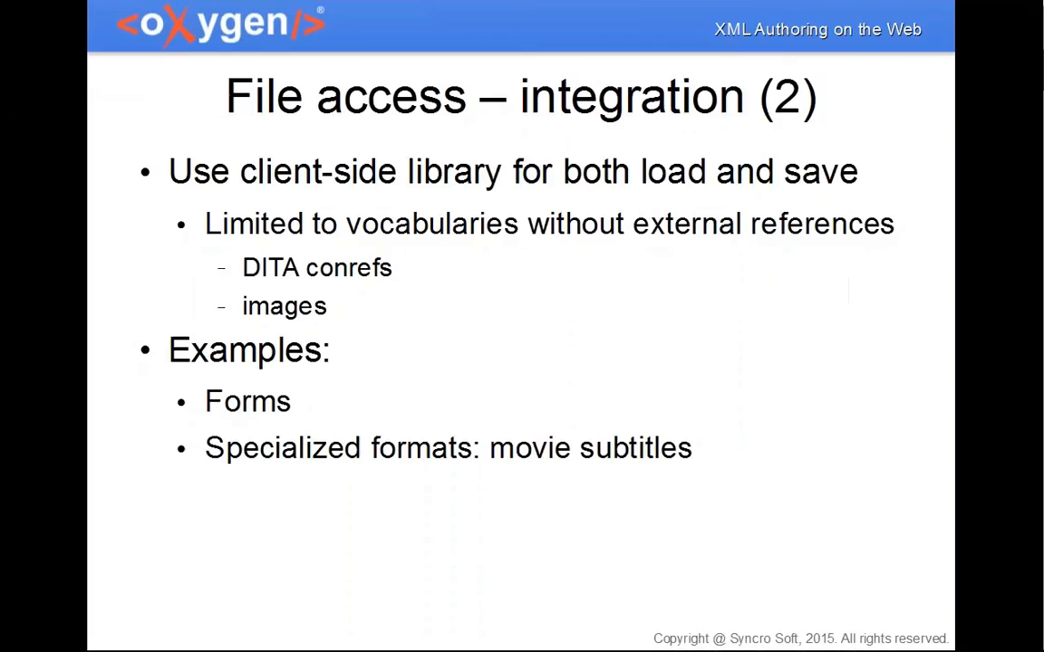